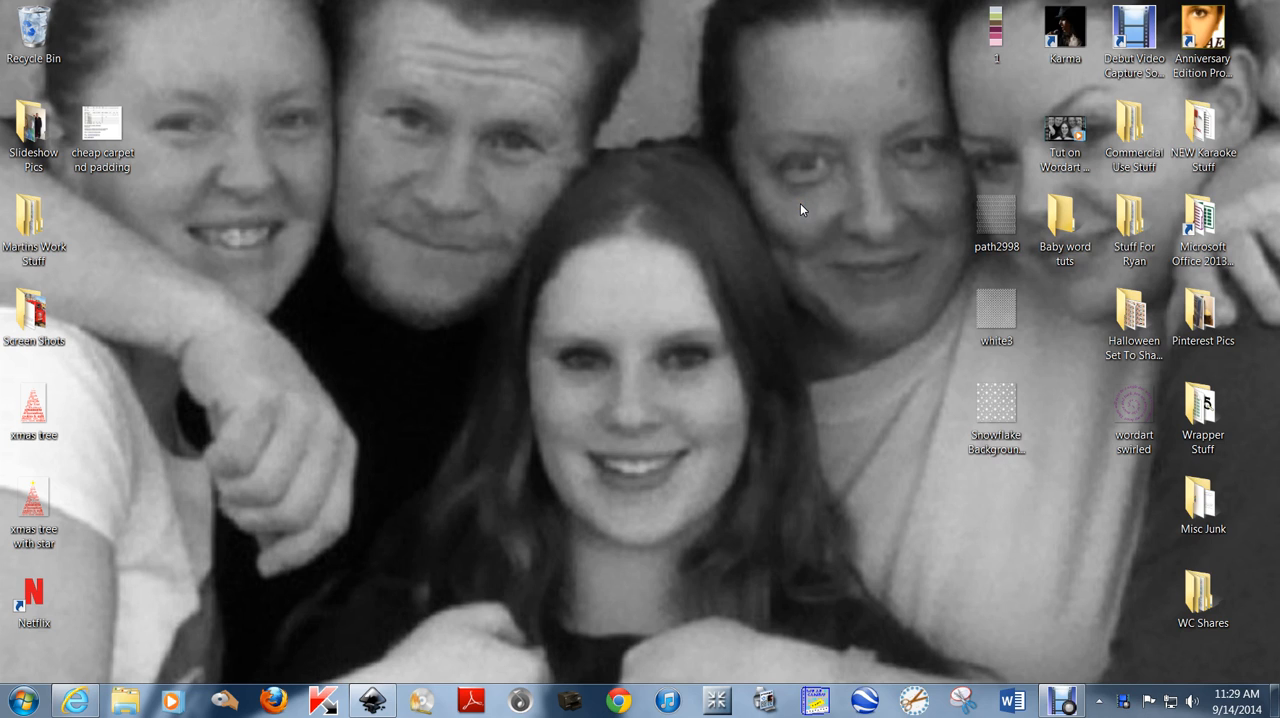
View the Snowflake Background Trans 2 image from the desktop at full-screen size and close the viewer.
{"action": "double_click", "coordinate": [996, 405]}
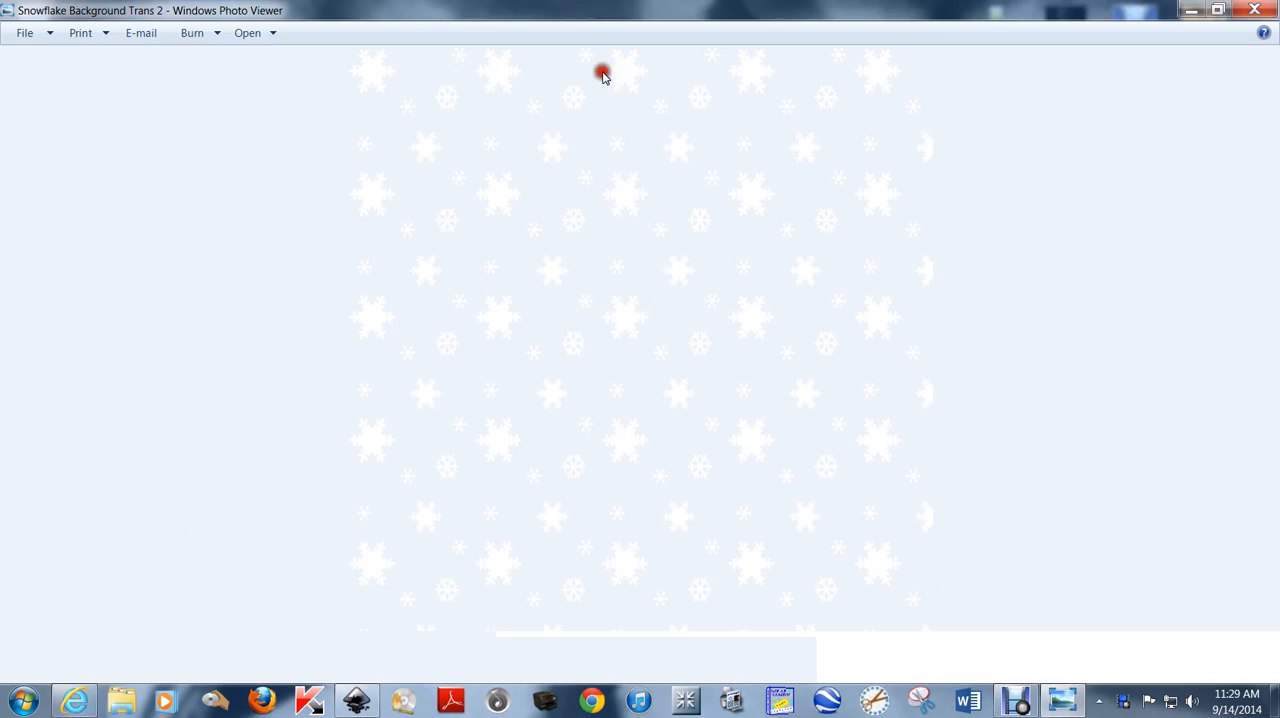
{"action": "left_click", "coordinate": [599, 74]}
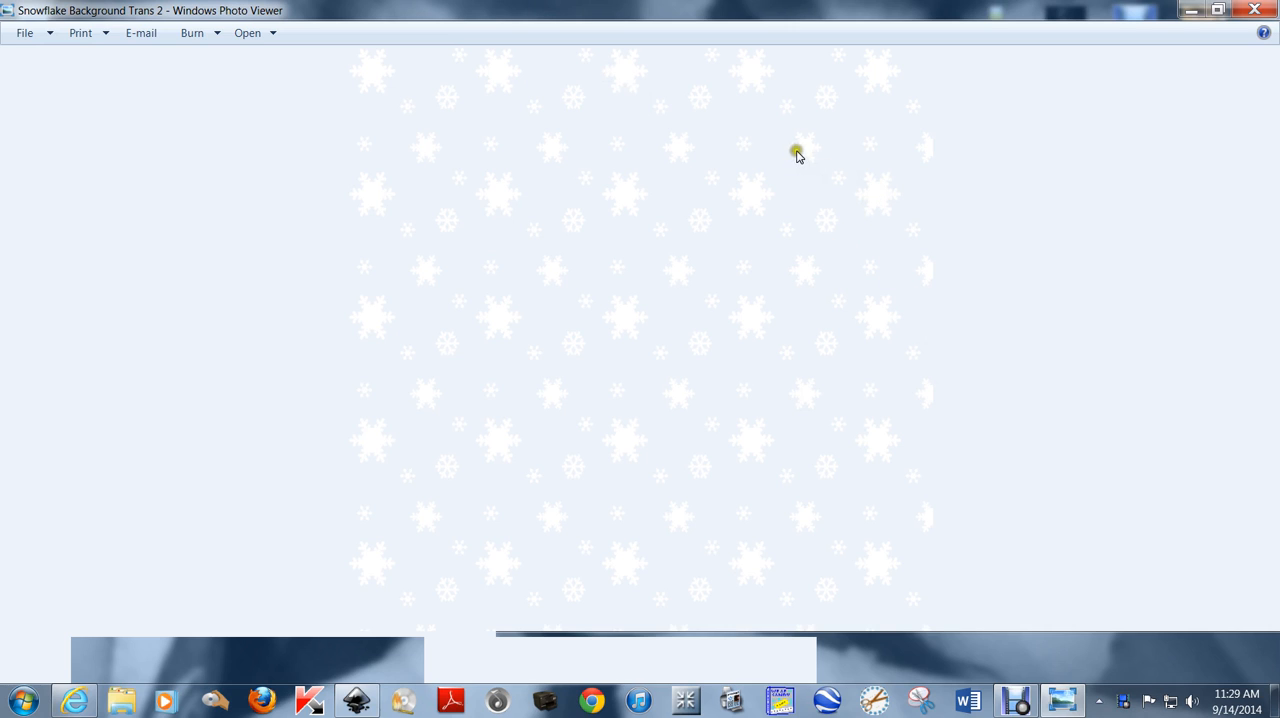
{"action": "left_click", "coordinate": [873, 79]}
{"action": "left_click", "coordinate": [754, 72]}
{"action": "left_click", "coordinate": [1254, 11]}
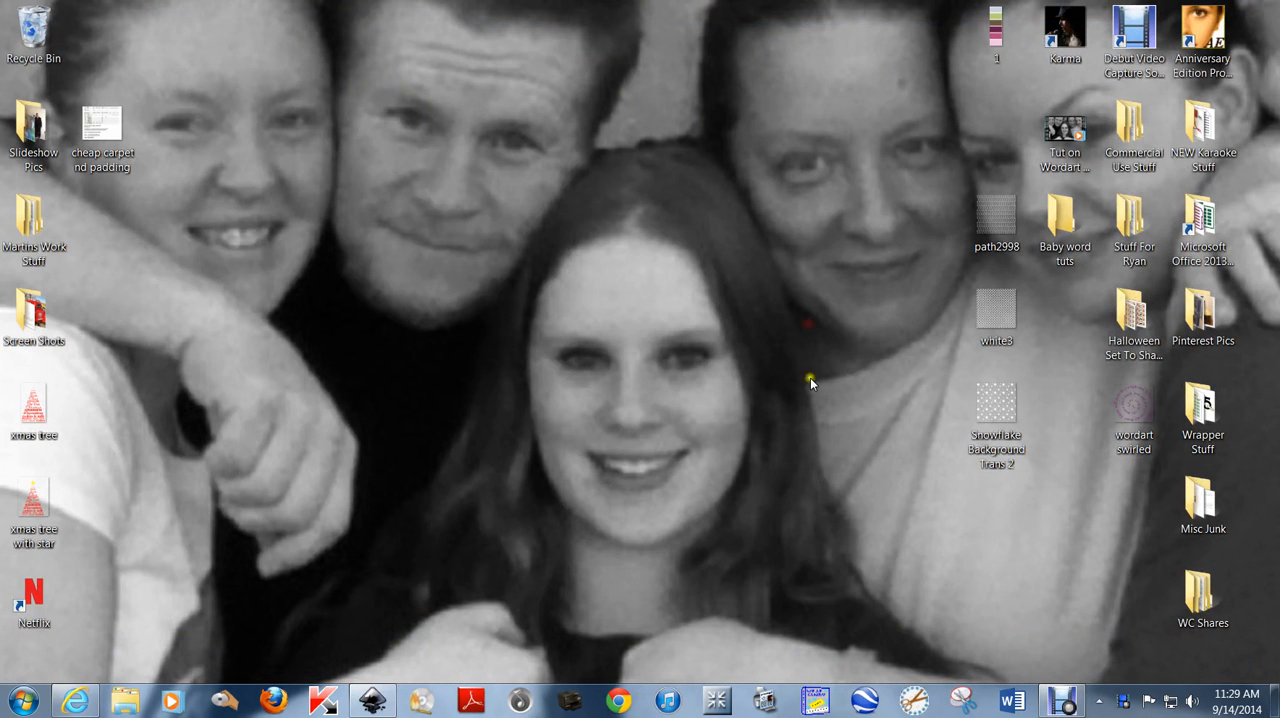
Open WrapCandy and create a new blank project without a preset, 8.0 inches wide and 8.0 inches high.
{"action": "left_click", "coordinate": [815, 703]}
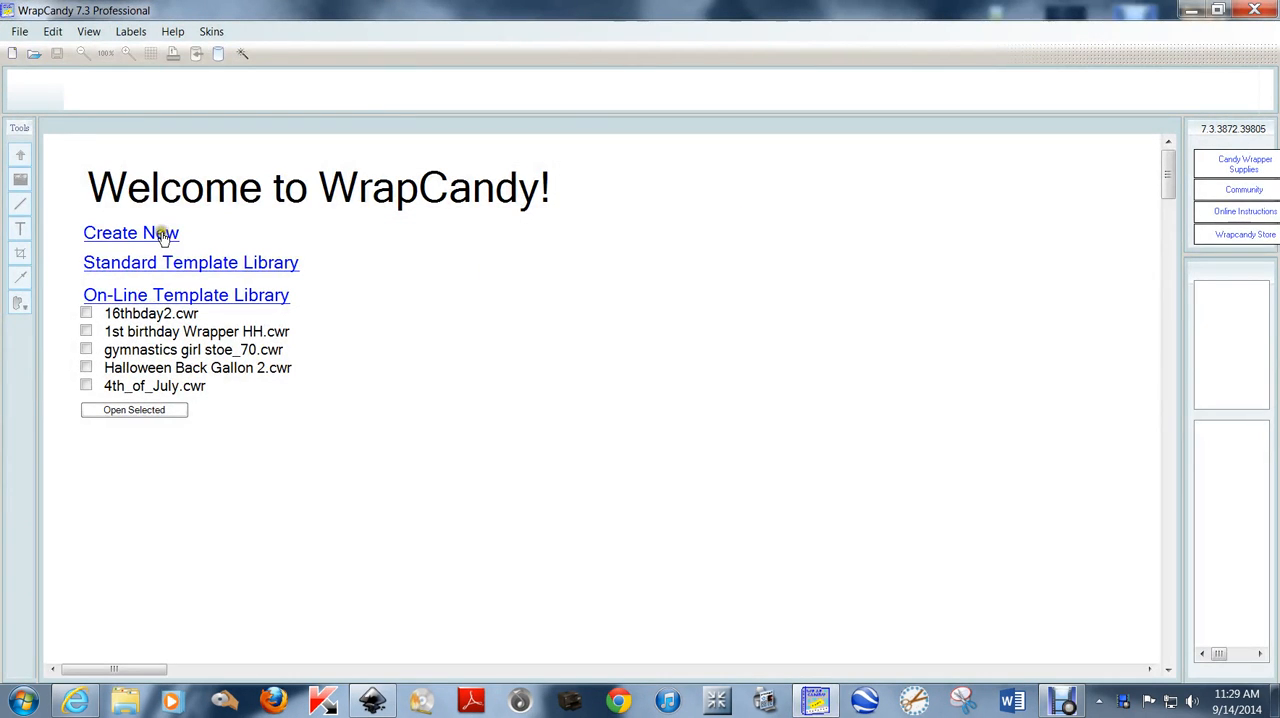
{"action": "left_click", "coordinate": [163, 234]}
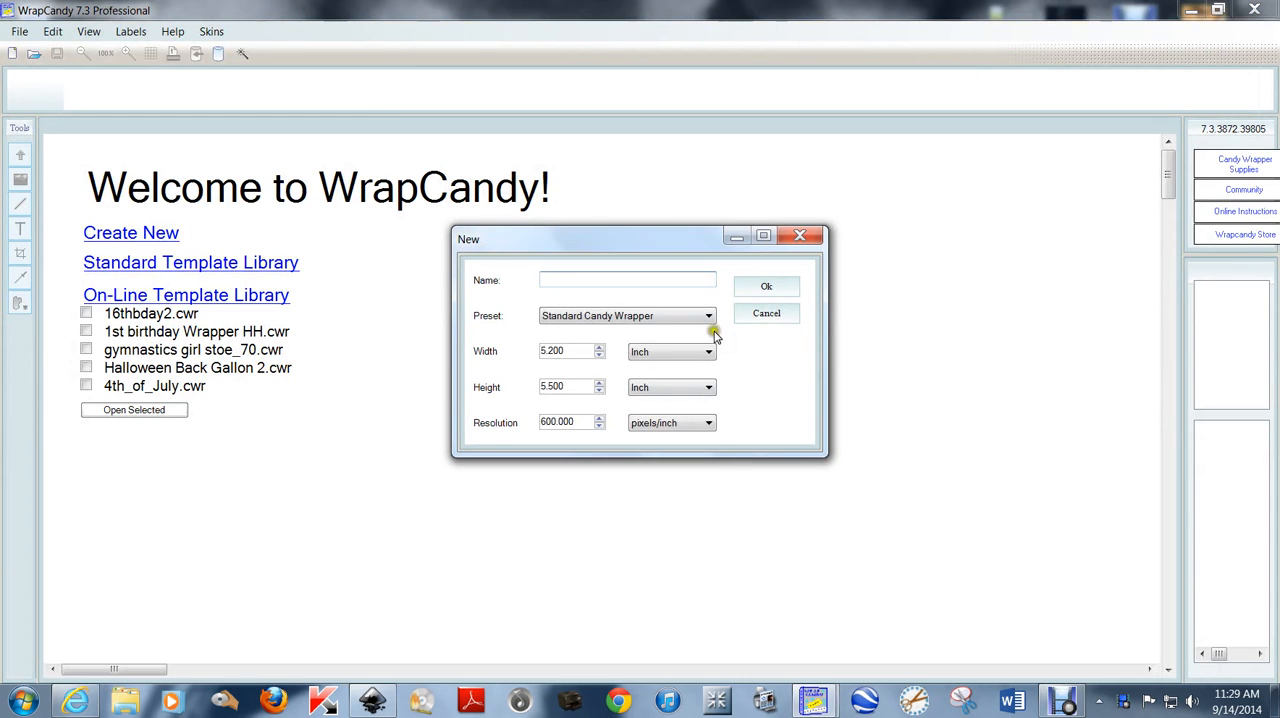
{"action": "left_click", "coordinate": [709, 318]}
{"action": "left_click", "coordinate": [567, 348]}
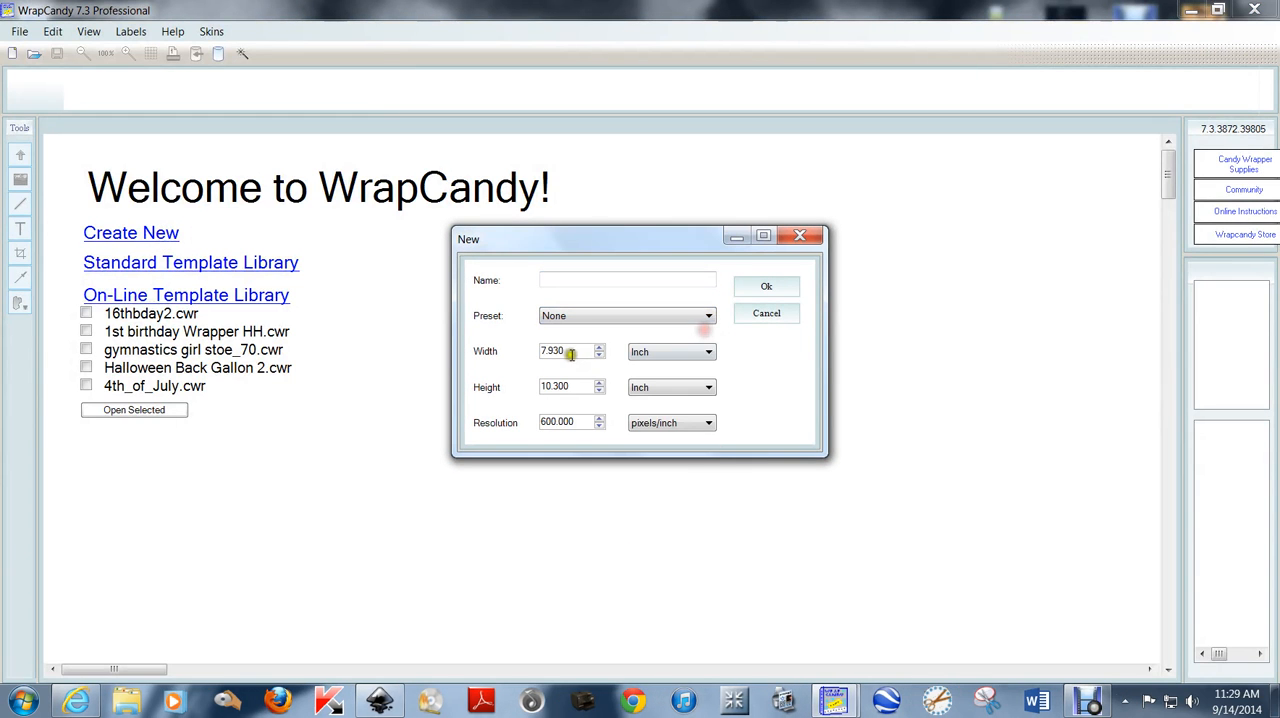
{"action": "double_click", "coordinate": [560, 350]}
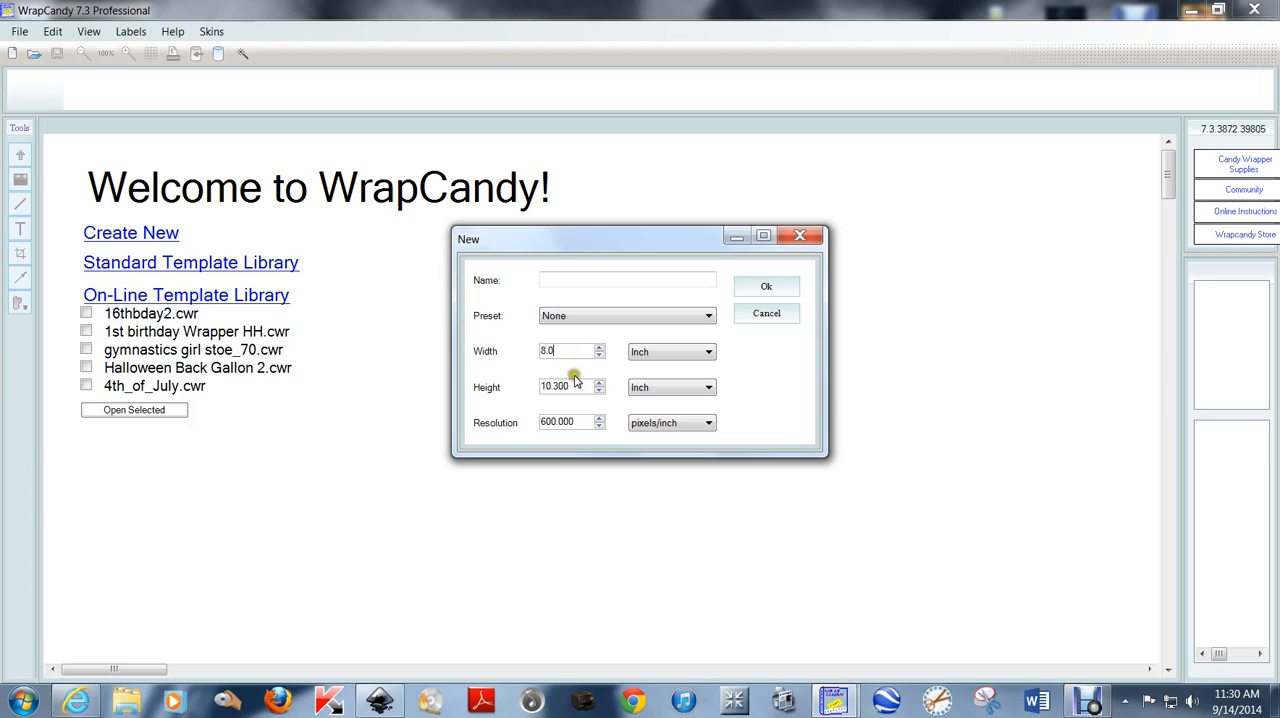
{"action": "double_click", "coordinate": [572, 386]}
{"action": "type", "text": "8.0"}
{"action": "left_click", "coordinate": [766, 286]}
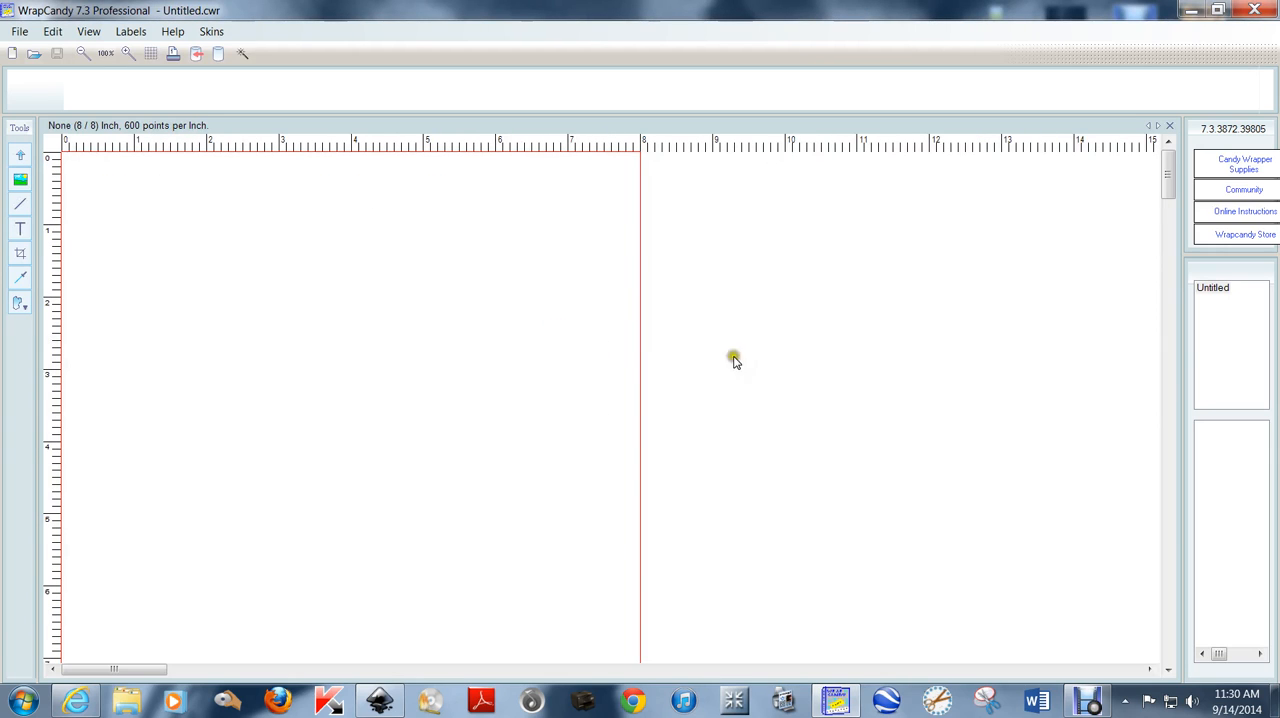
Insert the colour palette picture "1" from the desktop and place it outside the page, beside its right edge.
{"action": "right_click", "coordinate": [333, 297]}
{"action": "left_click", "coordinate": [443, 443]}
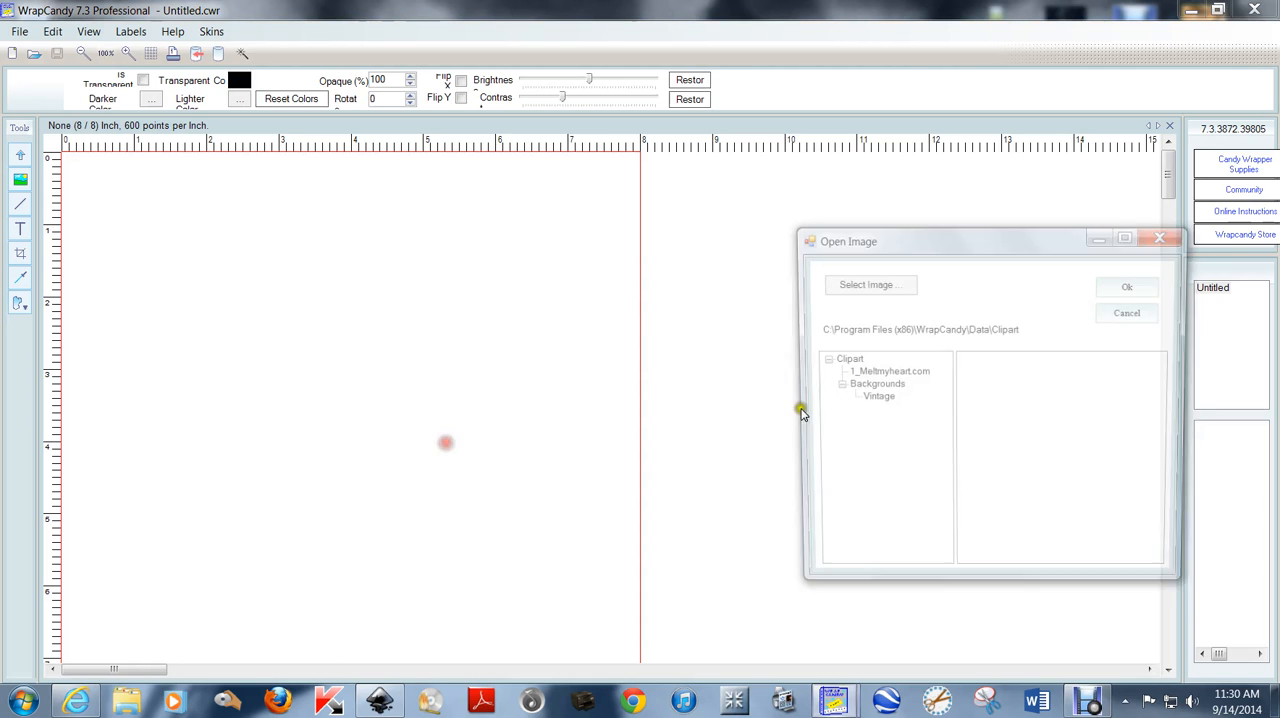
{"action": "left_click", "coordinate": [877, 284]}
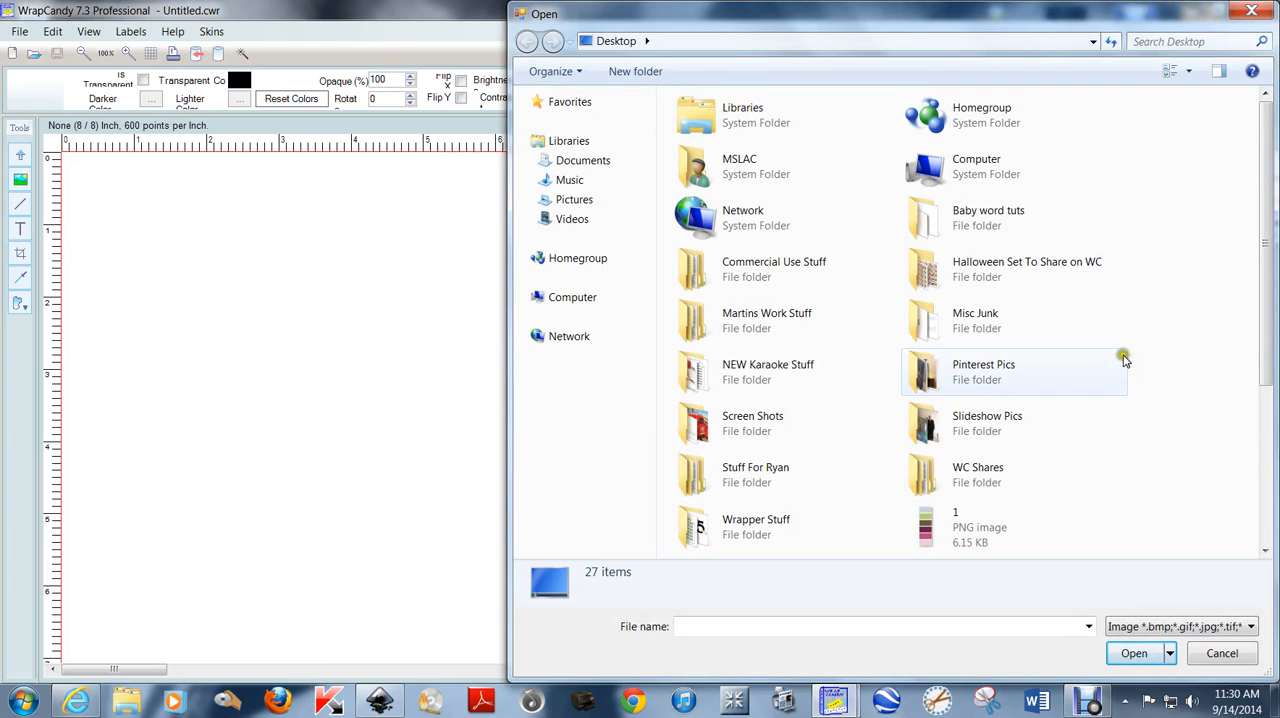
{"action": "double_click", "coordinate": [976, 528]}
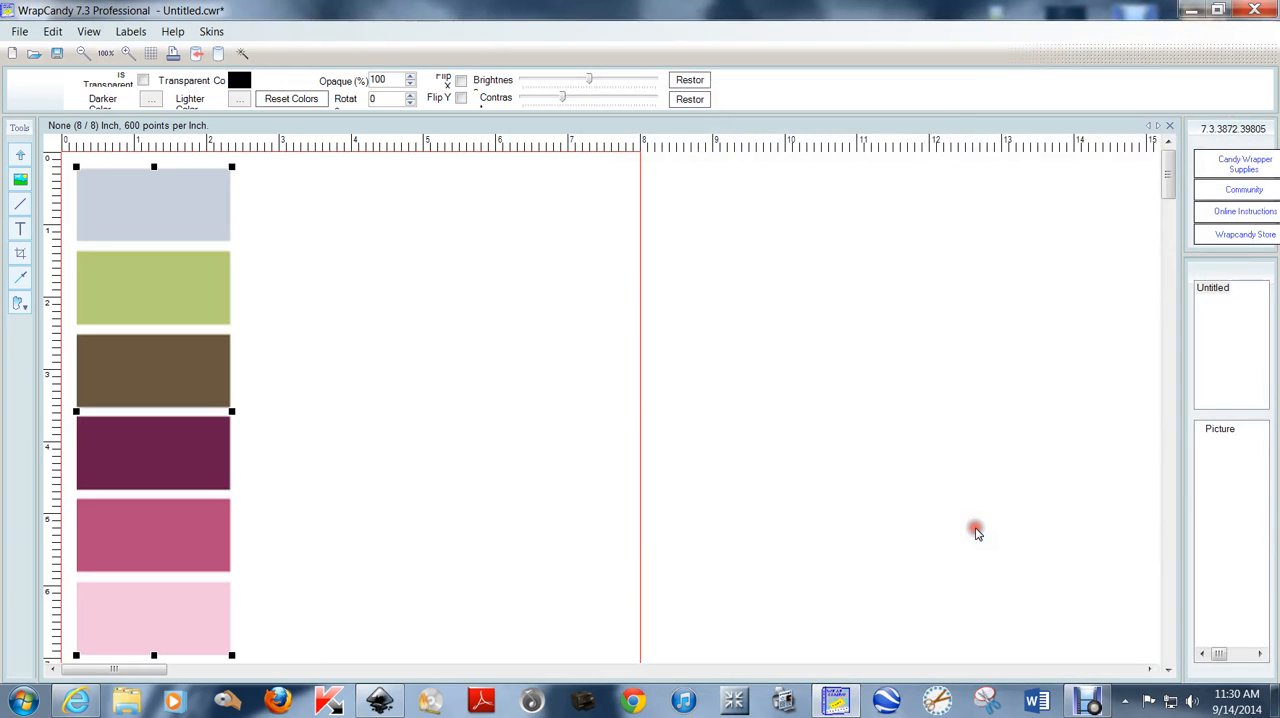
{"action": "left_click_drag", "start_coordinate": [177, 371], "coordinate": [777, 350]}
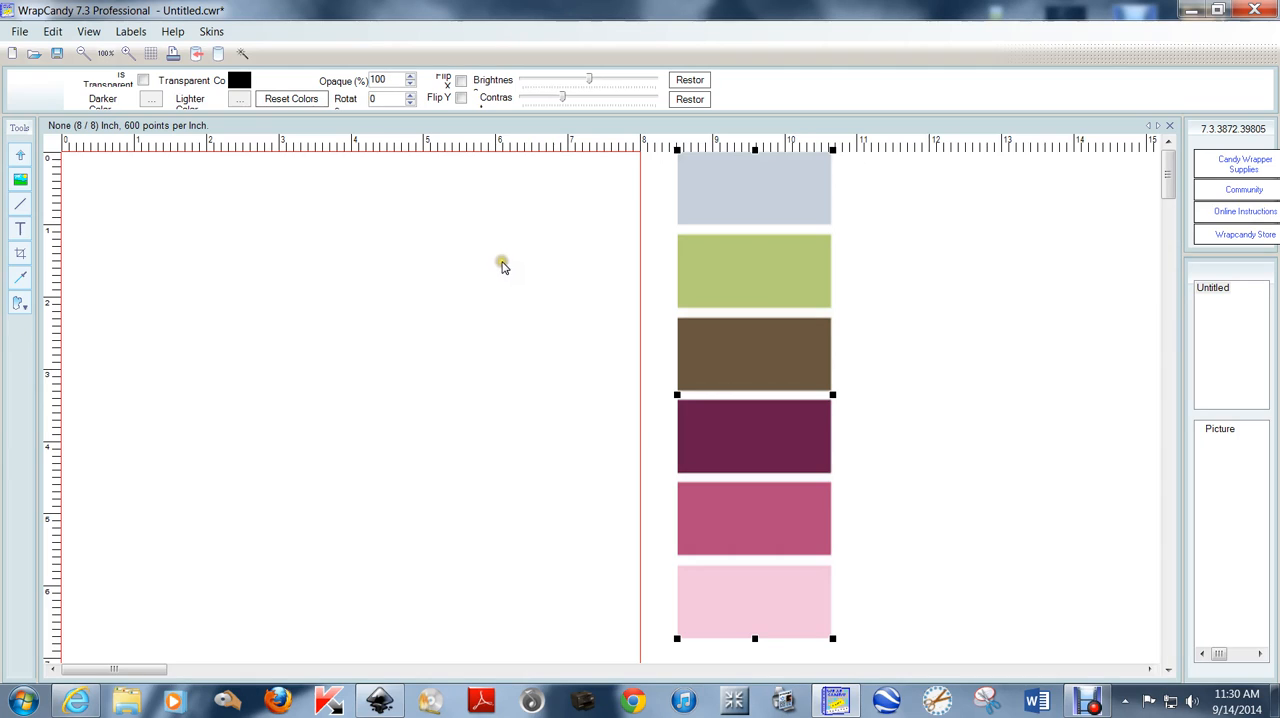
Sample the dark pink and brown swatches as custom label colours and move the palette farther from the page.
{"action": "left_click", "coordinate": [20, 281]}
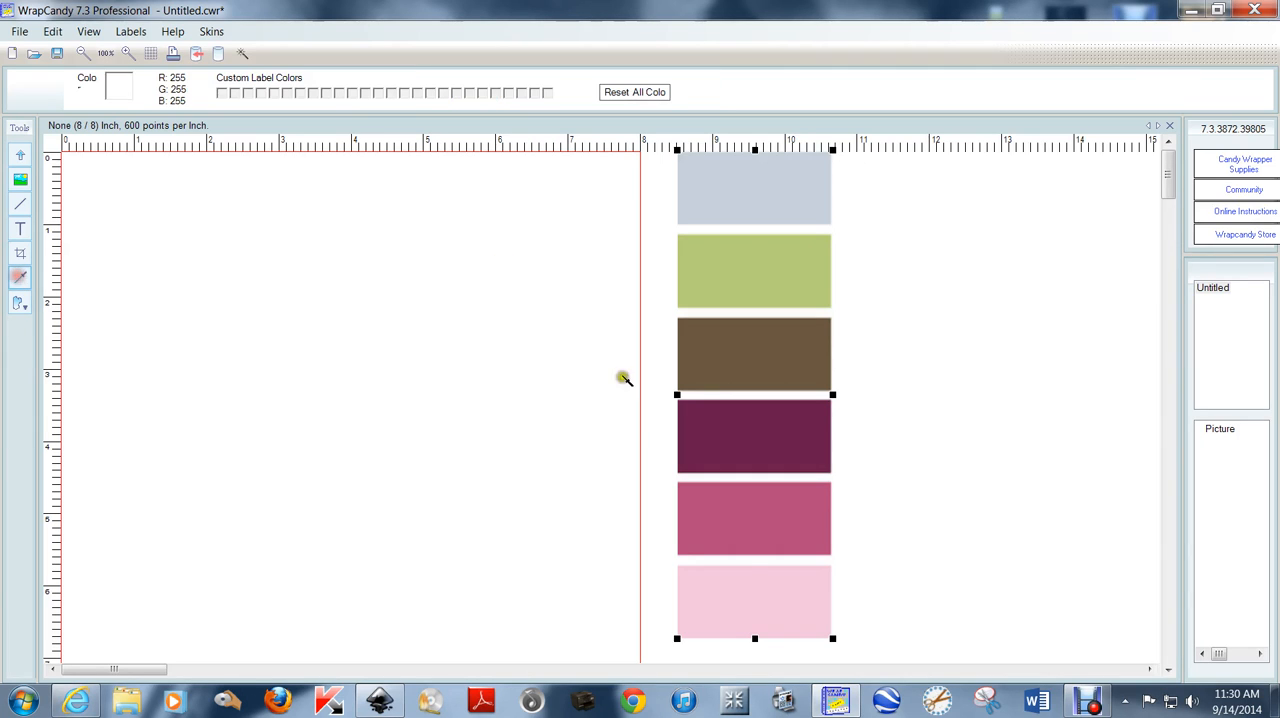
{"action": "left_click", "coordinate": [754, 524]}
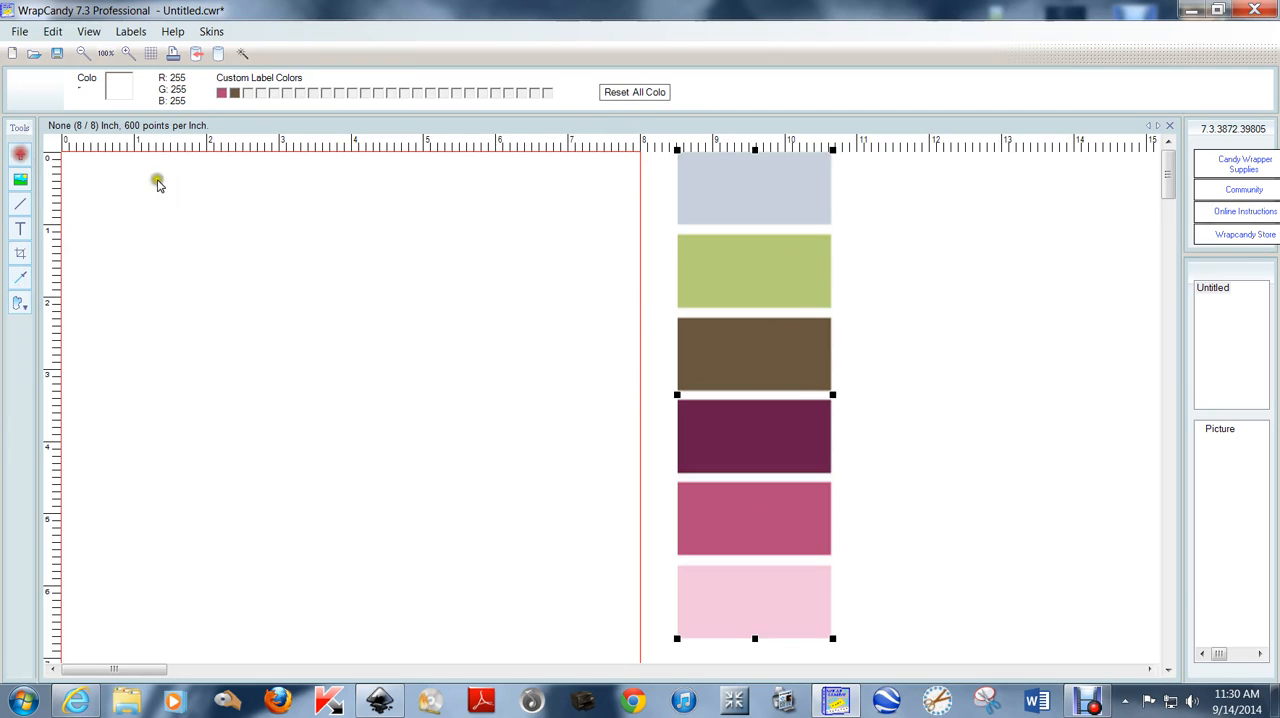
{"action": "left_click_drag", "start_coordinate": [743, 270], "coordinate": [1054, 283]}
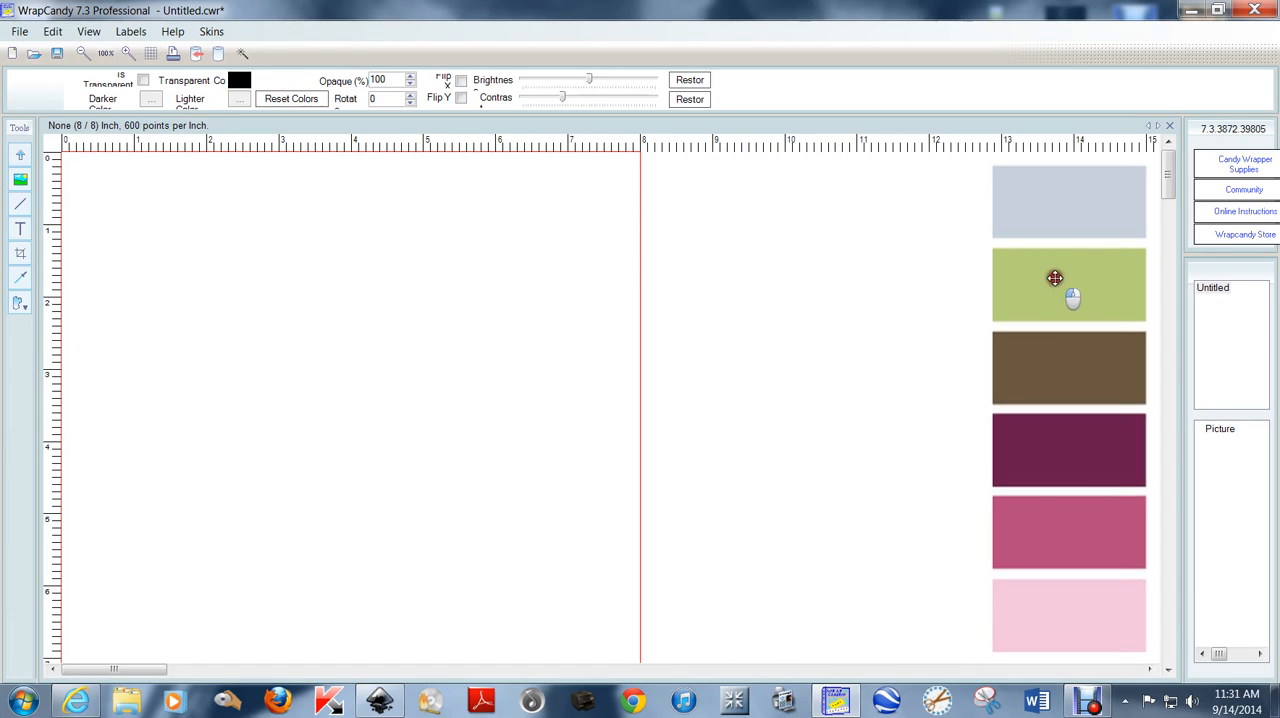
{"action": "left_click", "coordinate": [757, 317]}
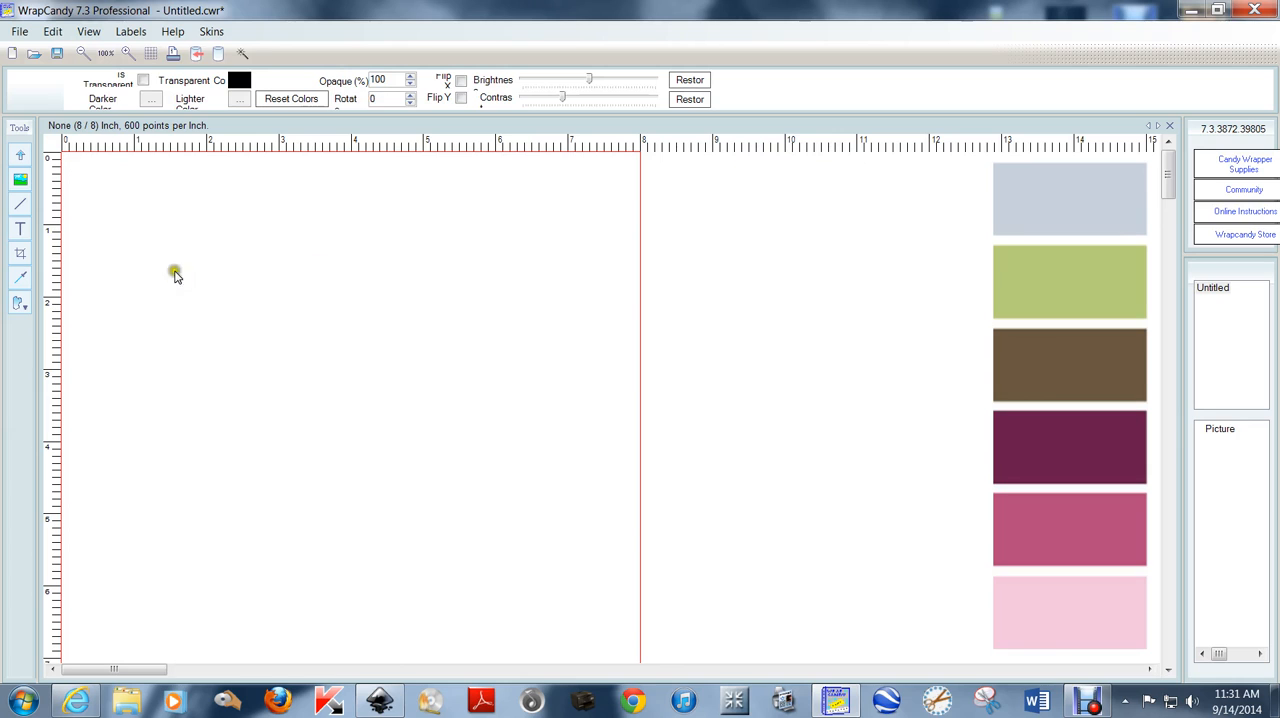
Draw a rectangle from the page's upper-left corner and extend it to cover the whole 8 x 8 inch page.
{"action": "left_click", "coordinate": [19, 303]}
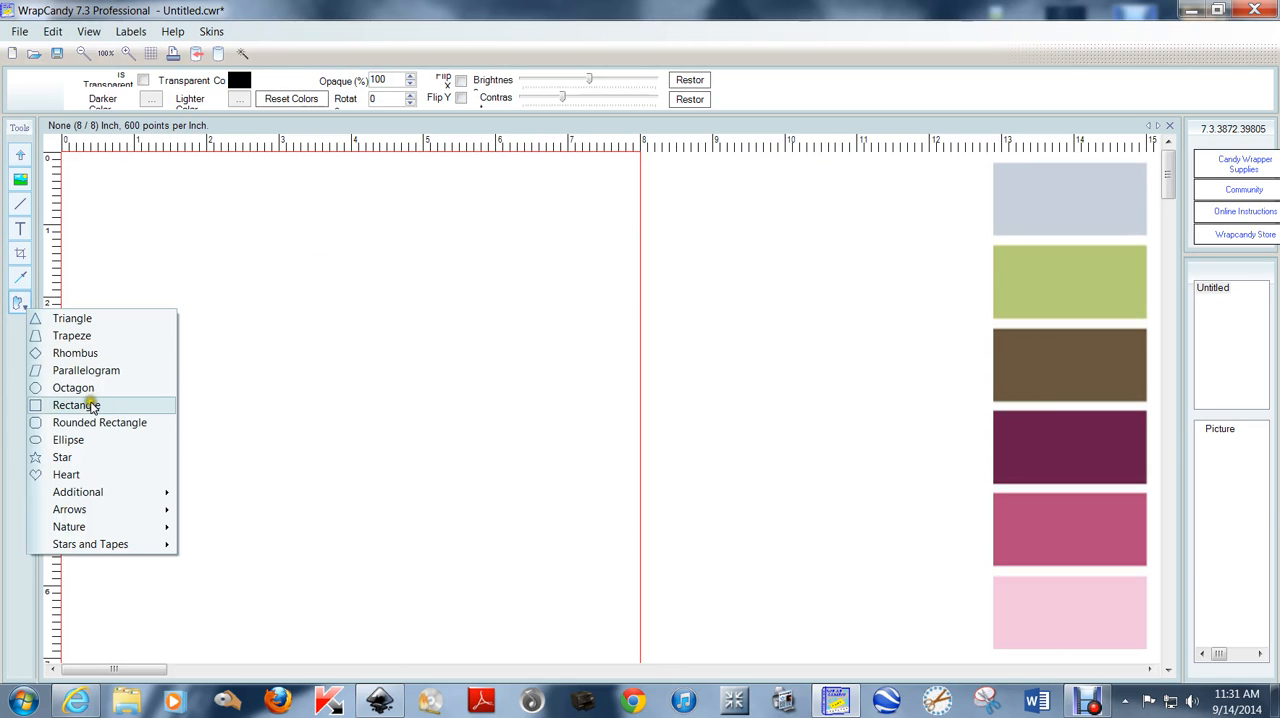
{"action": "left_click", "coordinate": [86, 404]}
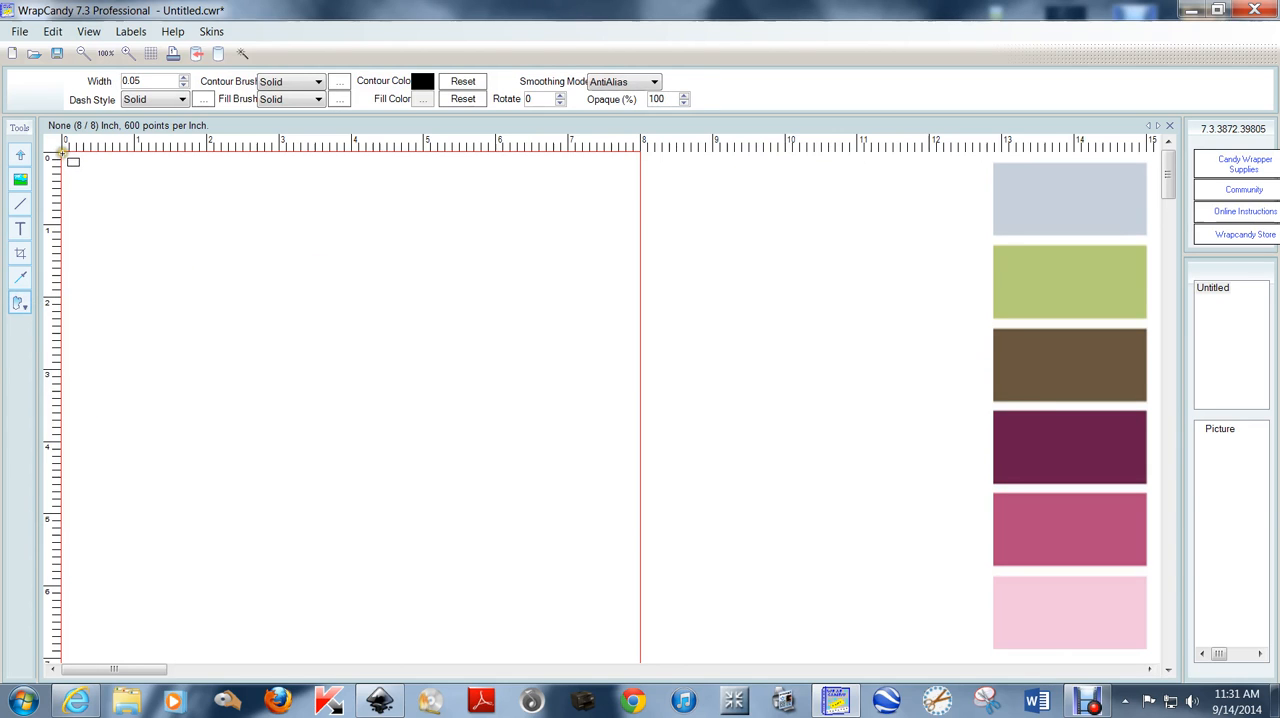
{"action": "left_click_drag", "start_coordinate": [62, 155], "coordinate": [639, 674]}
{"action": "scroll", "coordinate": [710, 516], "scroll_direction": "down", "scroll_amount": 1}
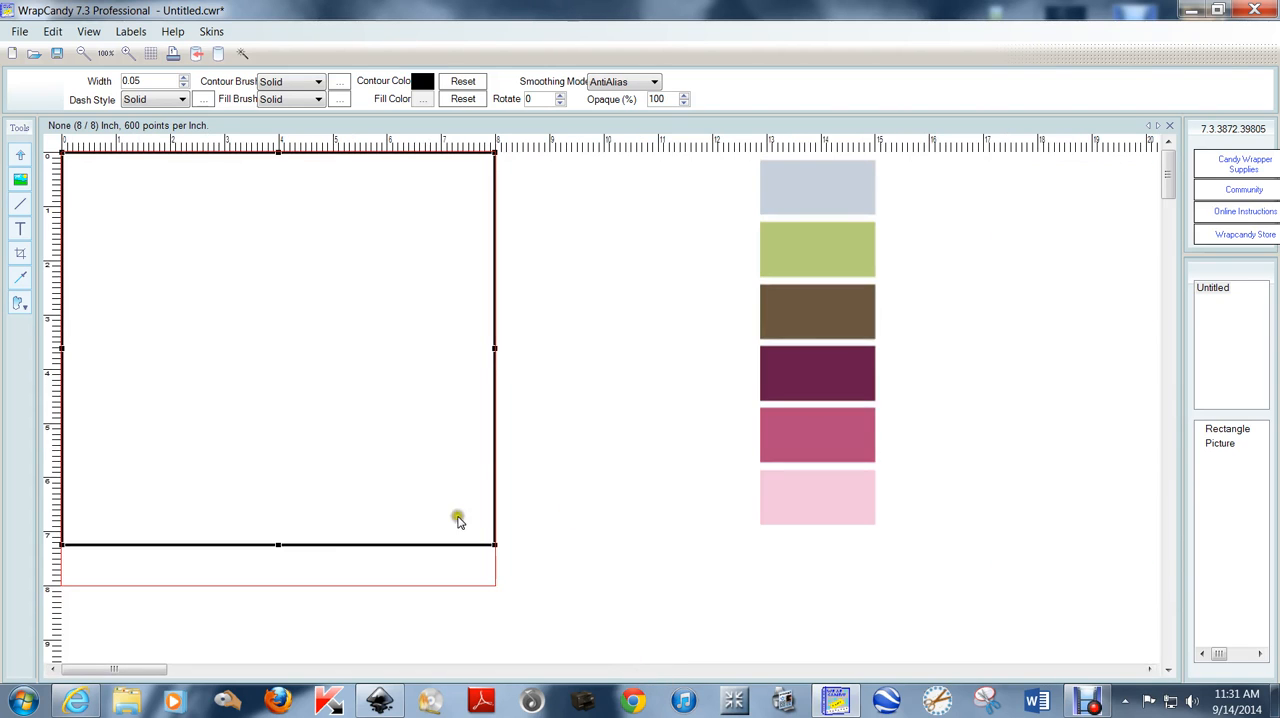
{"action": "left_click_drag", "start_coordinate": [277, 545], "coordinate": [277, 584]}
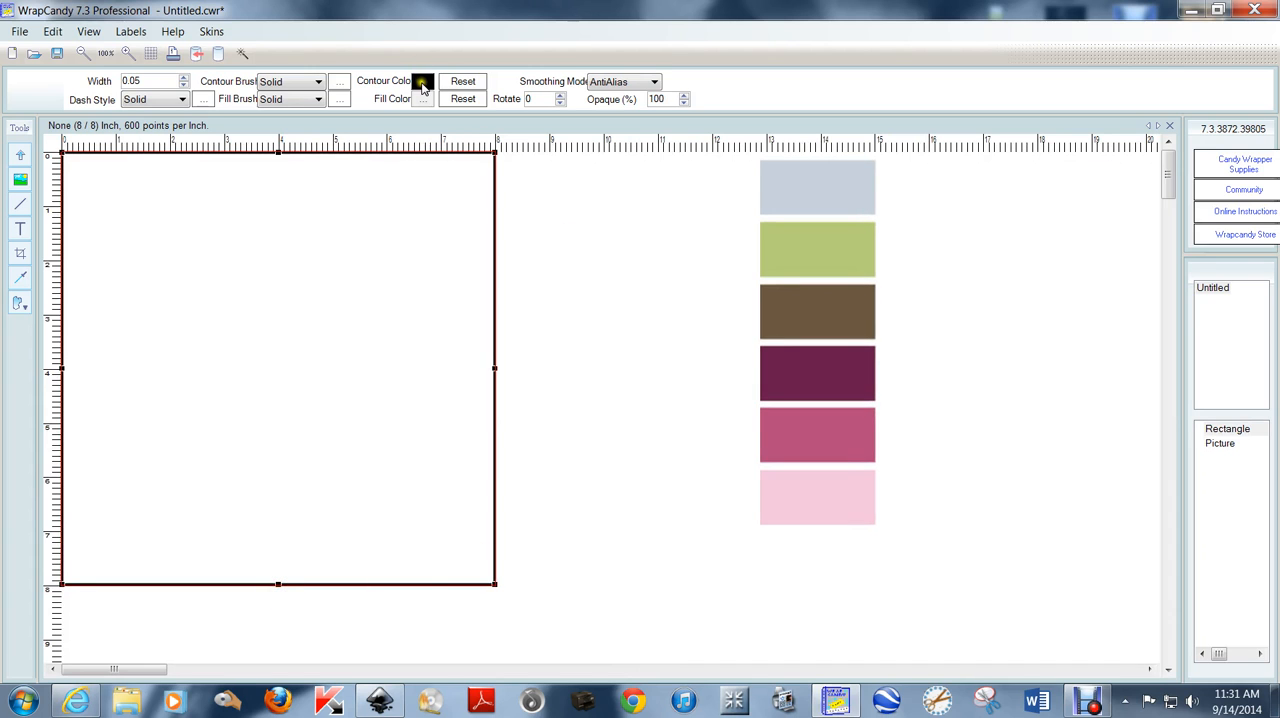
Set the rectangle's contour and fill colours to the dark pink custom label colour.
{"action": "left_click", "coordinate": [430, 97]}
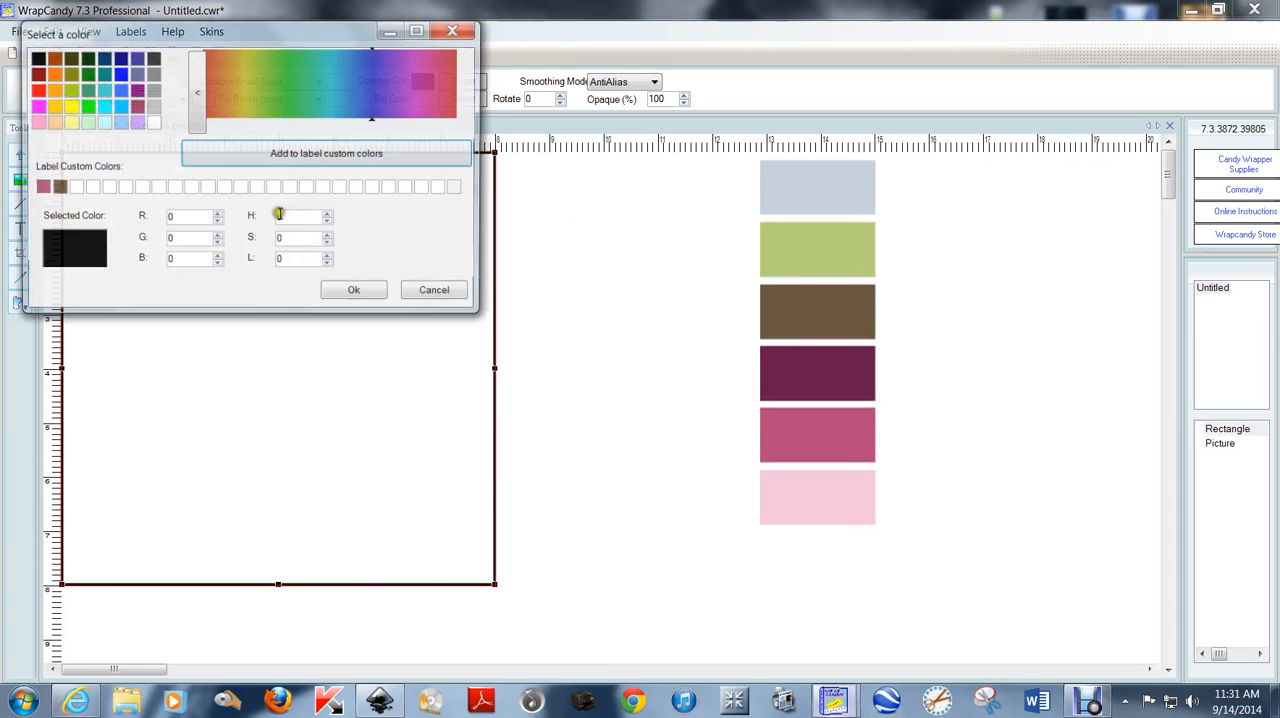
{"action": "left_click", "coordinate": [41, 187]}
{"action": "left_click", "coordinate": [340, 293]}
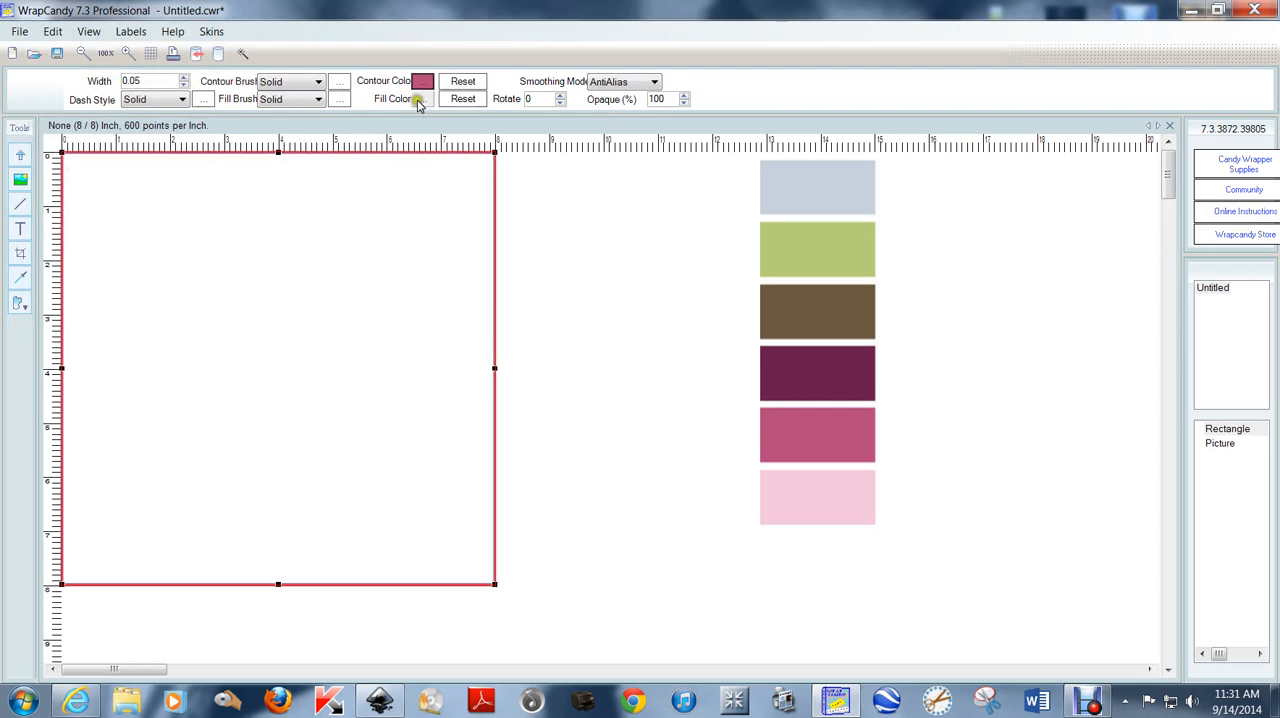
{"action": "left_click", "coordinate": [420, 97]}
{"action": "left_click", "coordinate": [62, 211]}
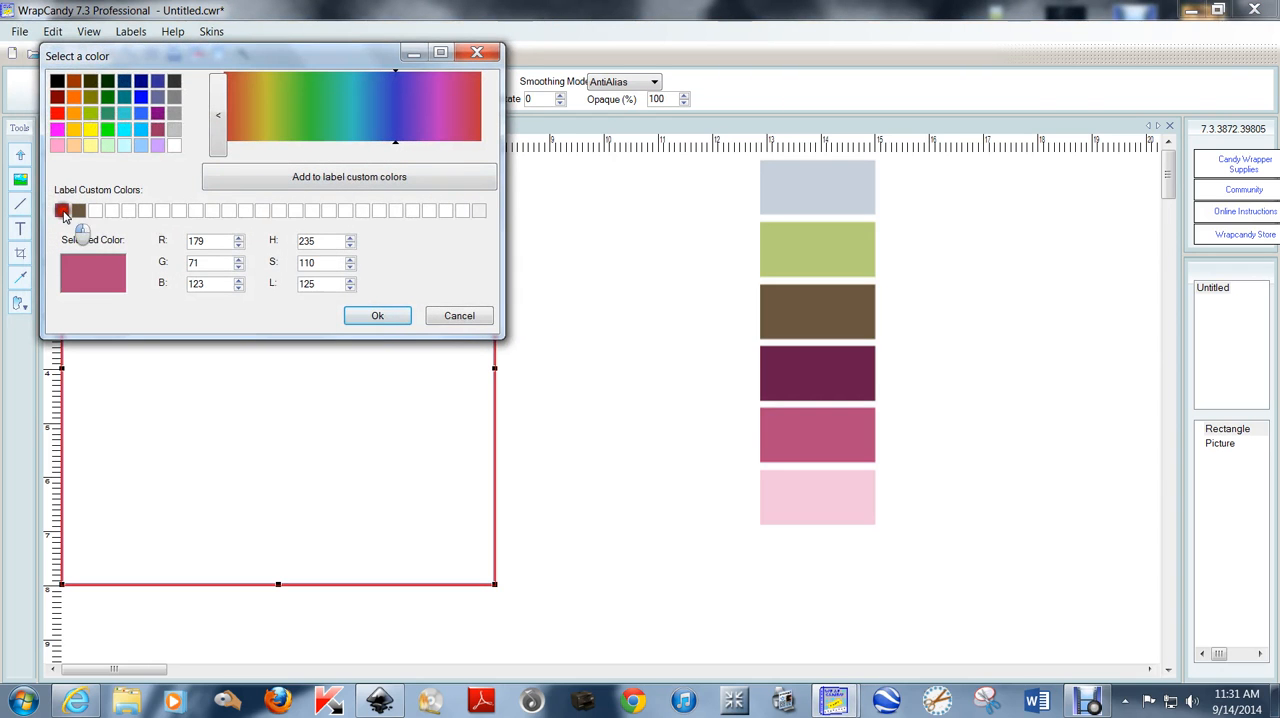
{"action": "left_click", "coordinate": [396, 317]}
{"action": "left_click", "coordinate": [590, 268]}
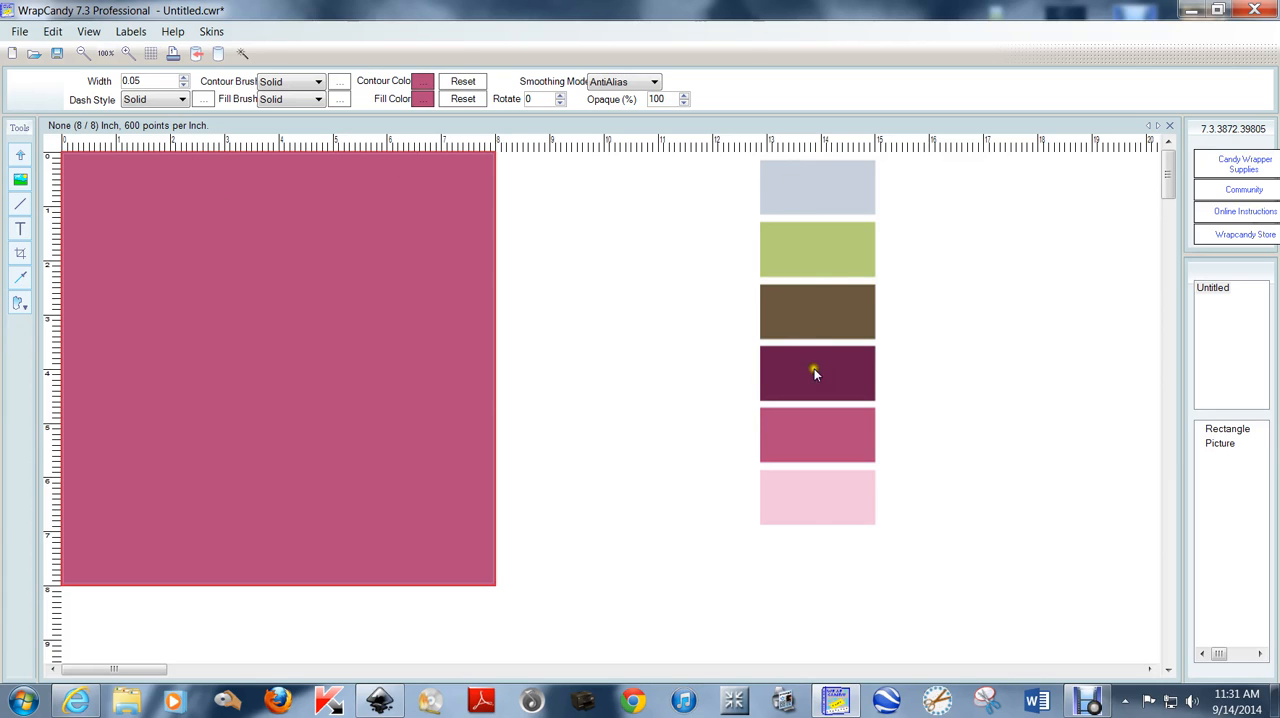
Insert the transparent polka-dot picture "white3" from the desktop over the pink rectangle.
{"action": "right_click", "coordinate": [576, 261]}
{"action": "left_click", "coordinate": [705, 402]}
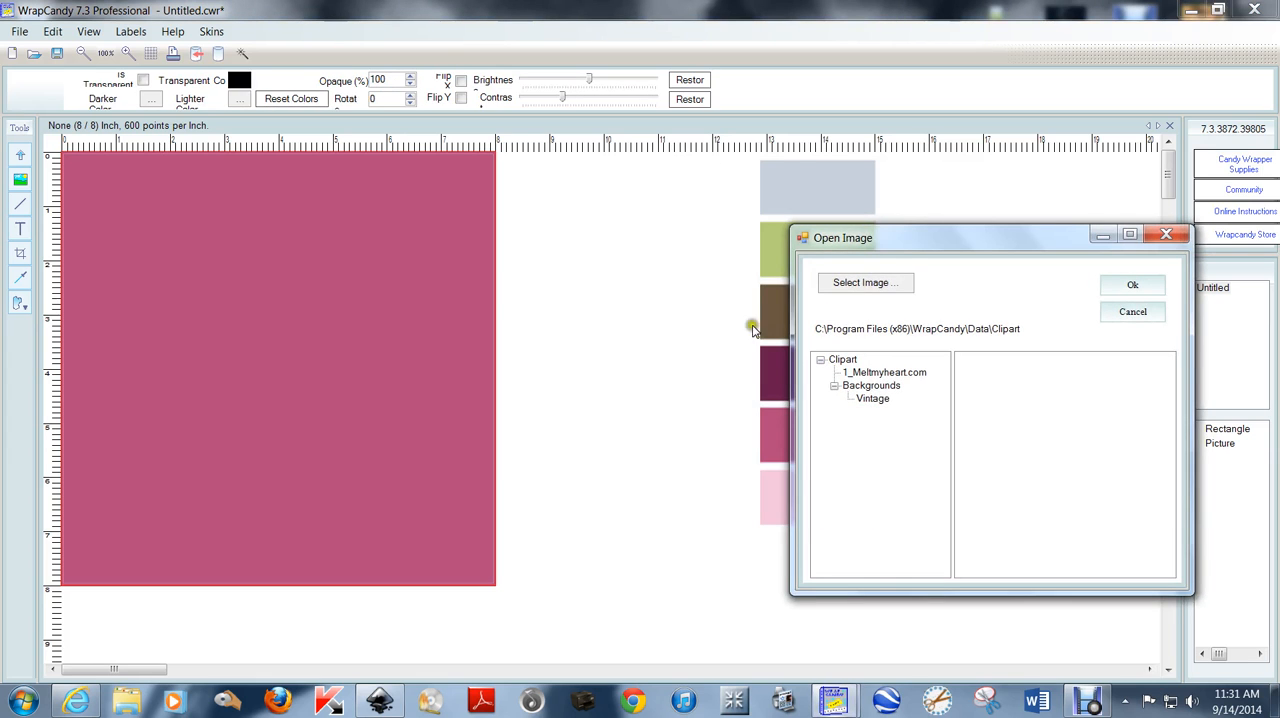
{"action": "left_click", "coordinate": [880, 285]}
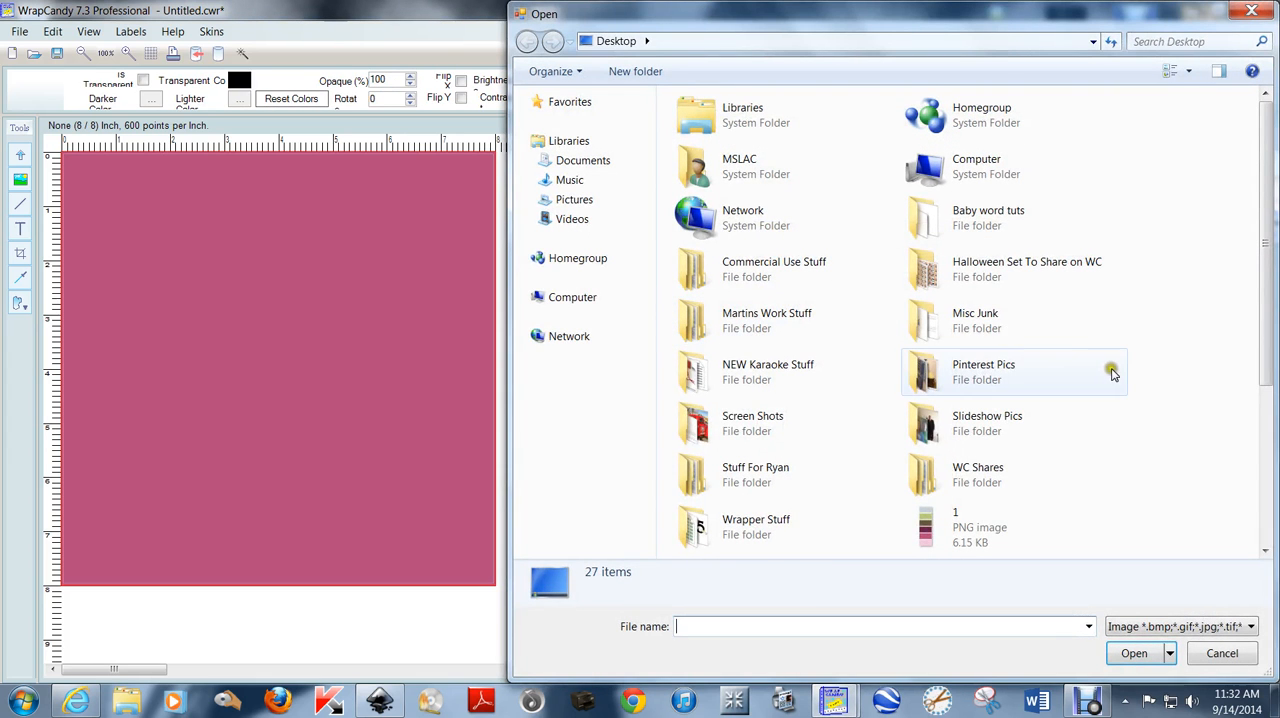
{"action": "left_click", "coordinate": [1110, 369]}
{"action": "scroll", "coordinate": [1160, 331], "scroll_direction": "down", "scroll_amount": 3}
{"action": "left_click", "coordinate": [1160, 334]}
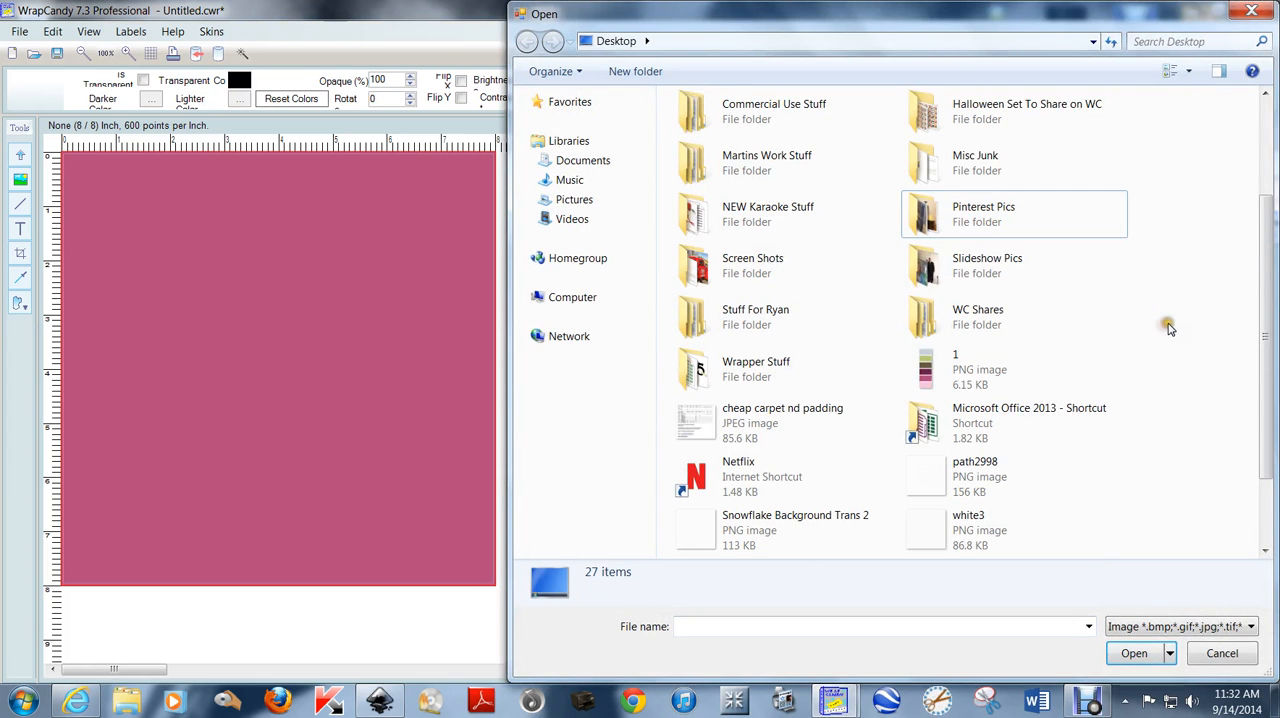
{"action": "scroll", "coordinate": [1165, 330], "scroll_direction": "down", "scroll_amount": 2}
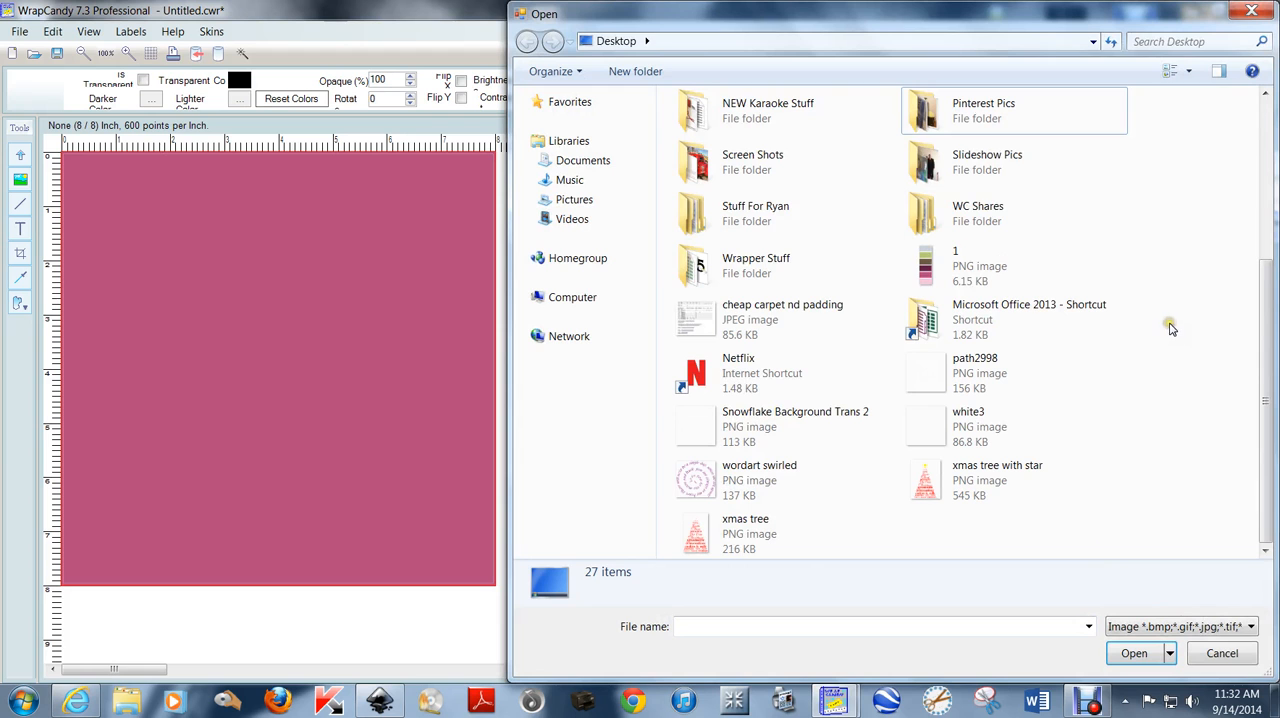
{"action": "left_click", "coordinate": [967, 428]}
{"action": "double_click", "coordinate": [967, 428]}
Align the dotted overlay with the page's upper-left corner and shrink it to fit the 8 x 8 inch page.
{"action": "left_click_drag", "start_coordinate": [352, 416], "coordinate": [326, 395]}
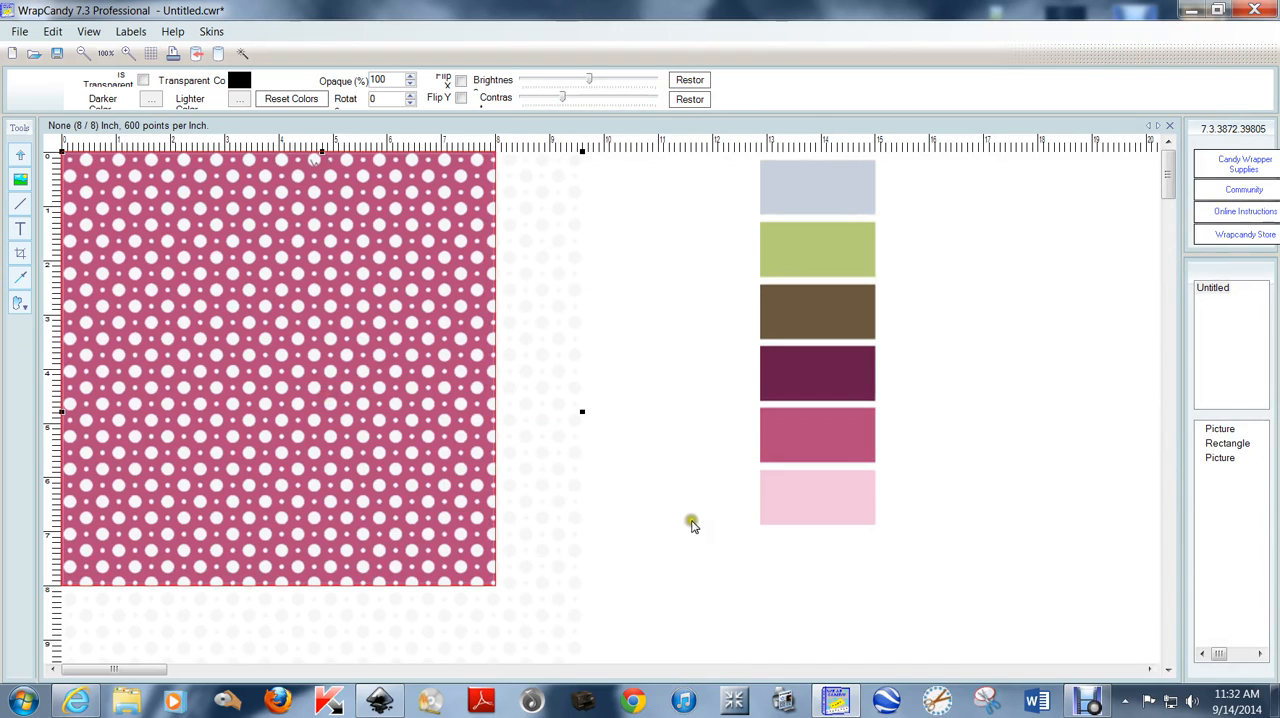
{"action": "scroll", "coordinate": [676, 528], "scroll_direction": "down", "scroll_amount": 1}
{"action": "left_click_drag", "start_coordinate": [411, 497], "coordinate": [349, 420]}
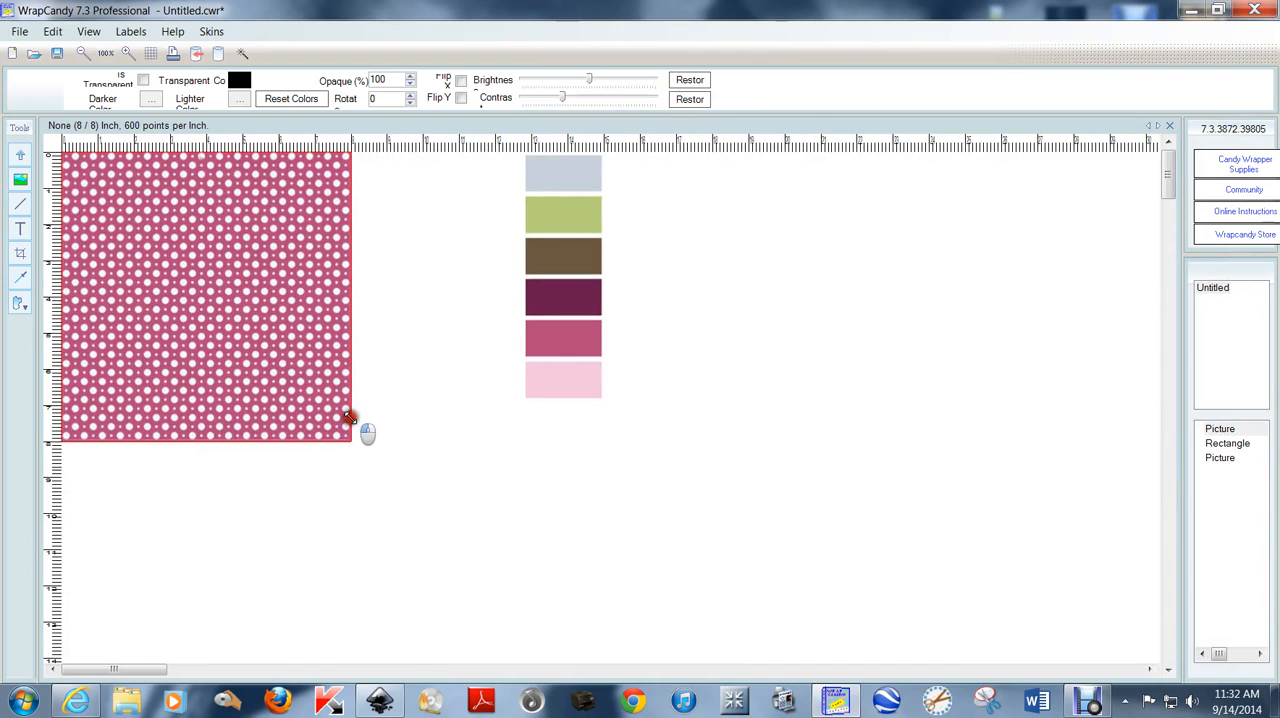
{"action": "left_click", "coordinate": [671, 514]}
{"action": "scroll", "coordinate": [828, 425], "scroll_direction": "up", "scroll_amount": 2}
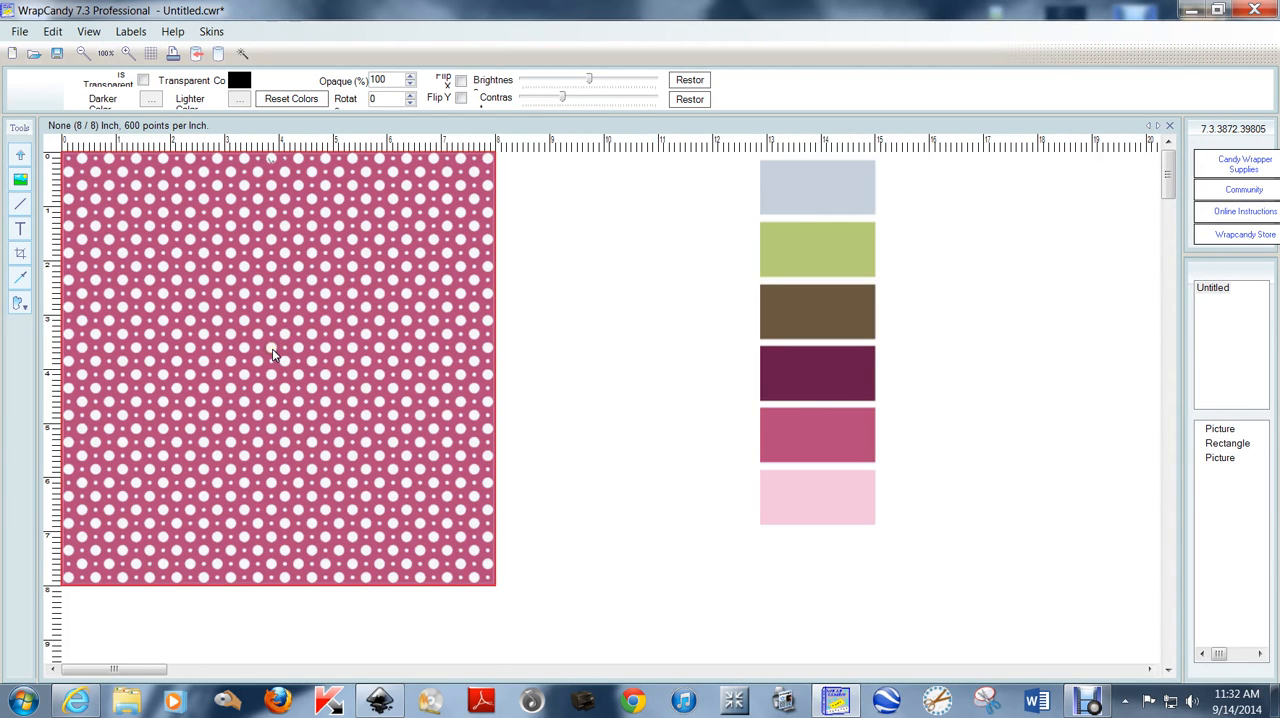
Move the dotted overlay off the pink rectangle to show the separate layers, and place it back over the page.
{"action": "left_click_drag", "start_coordinate": [171, 286], "coordinate": [706, 291]}
{"action": "left_click", "coordinate": [292, 323]}
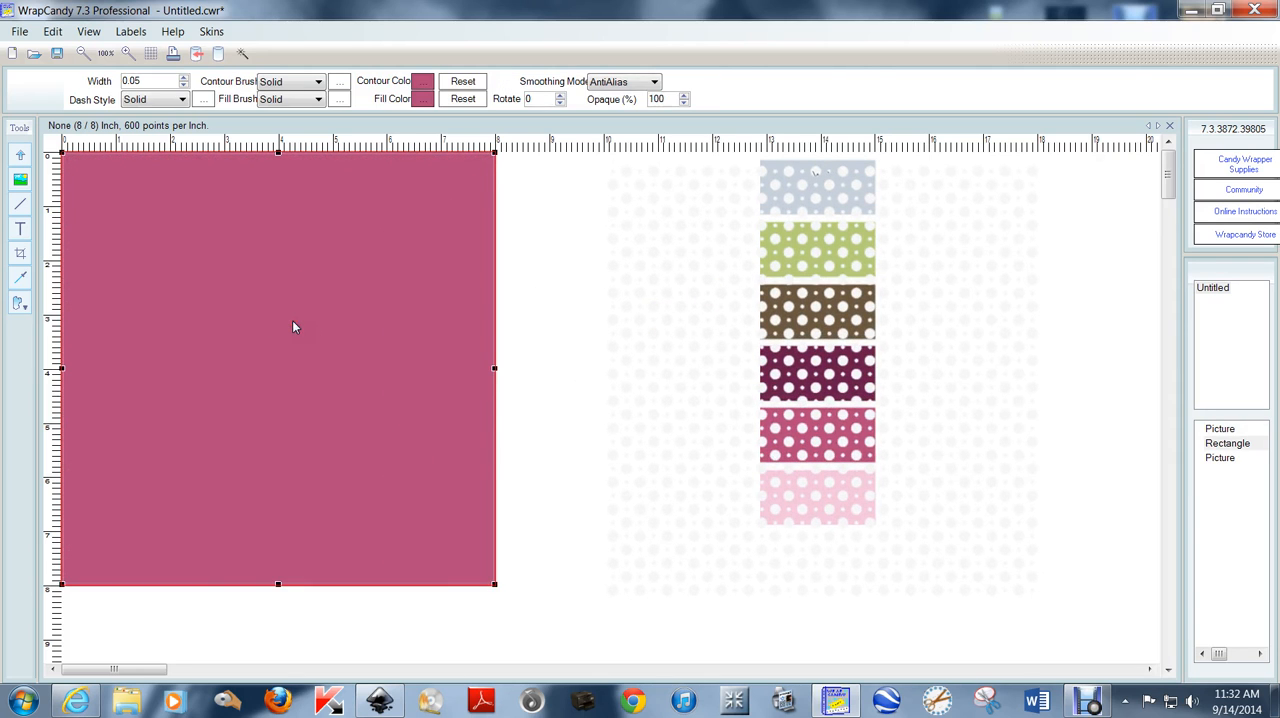
{"action": "left_click_drag", "start_coordinate": [706, 383], "coordinate": [160, 371]}
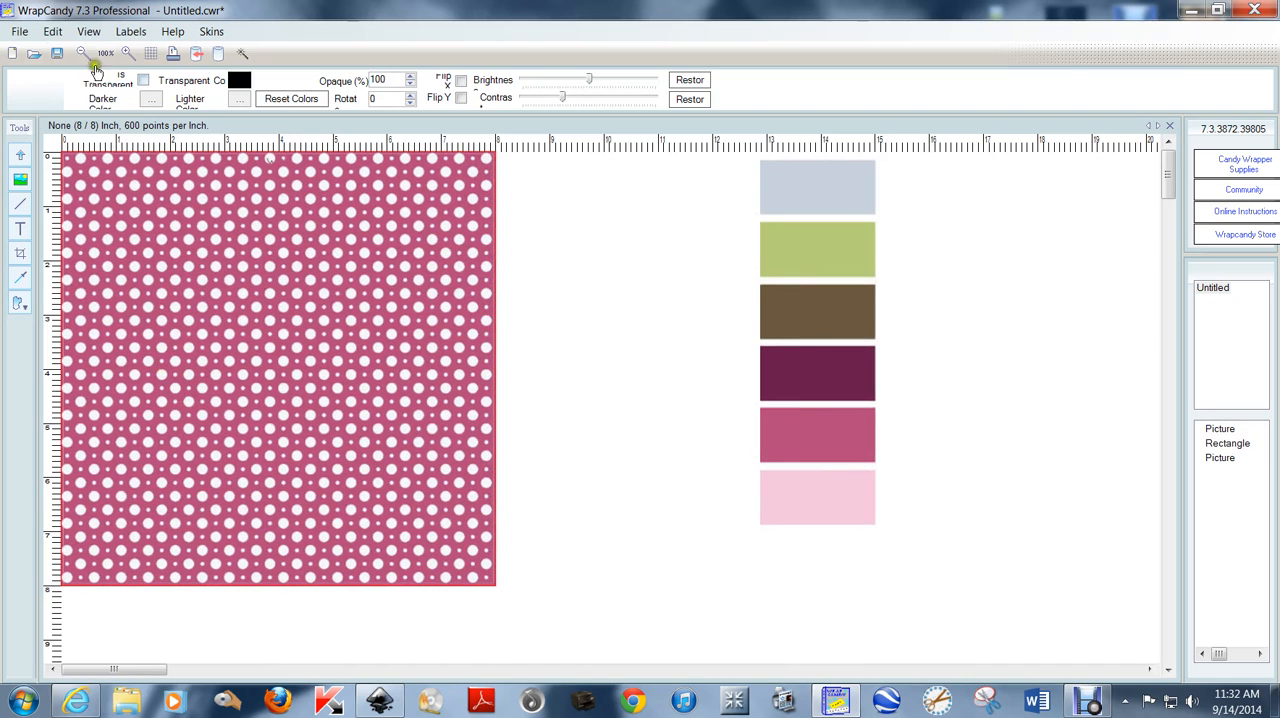
Export the pink polka-dot page as a high-quality JPEG at 300 resolution, saved on the desktop as "1".
{"action": "left_click", "coordinate": [19, 31]}
{"action": "left_click", "coordinate": [59, 181]}
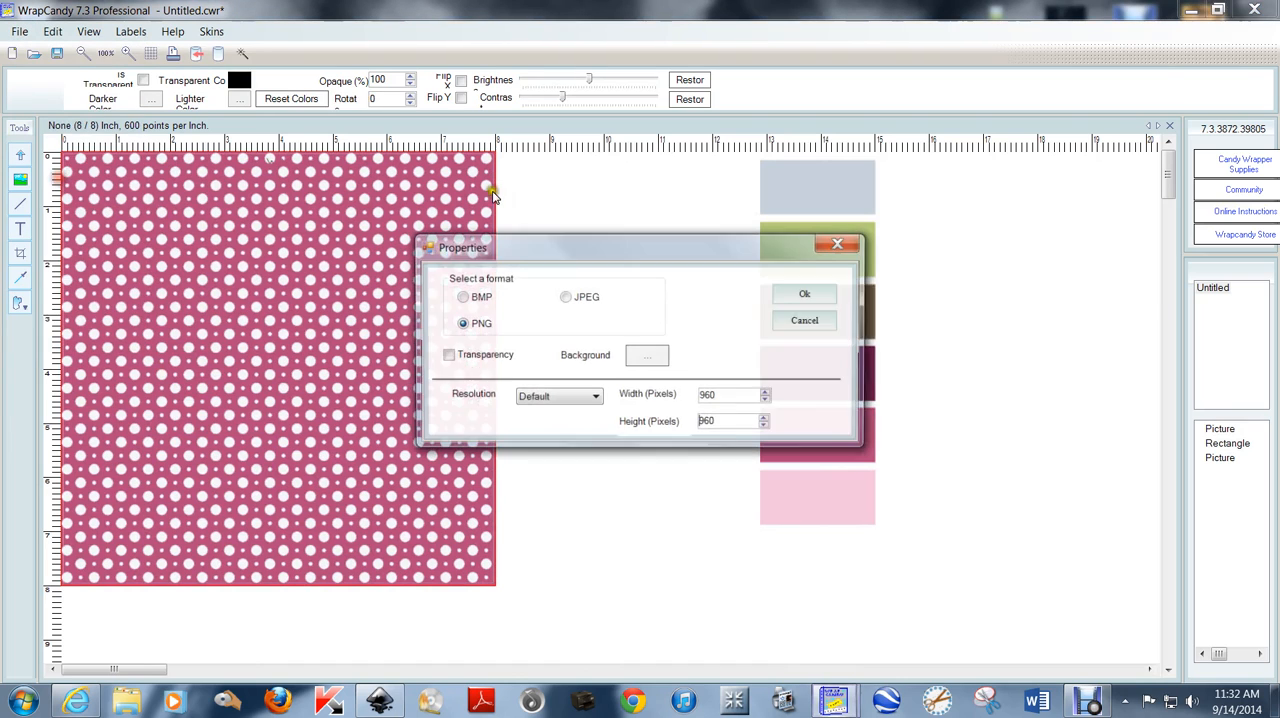
{"action": "left_click", "coordinate": [564, 297]}
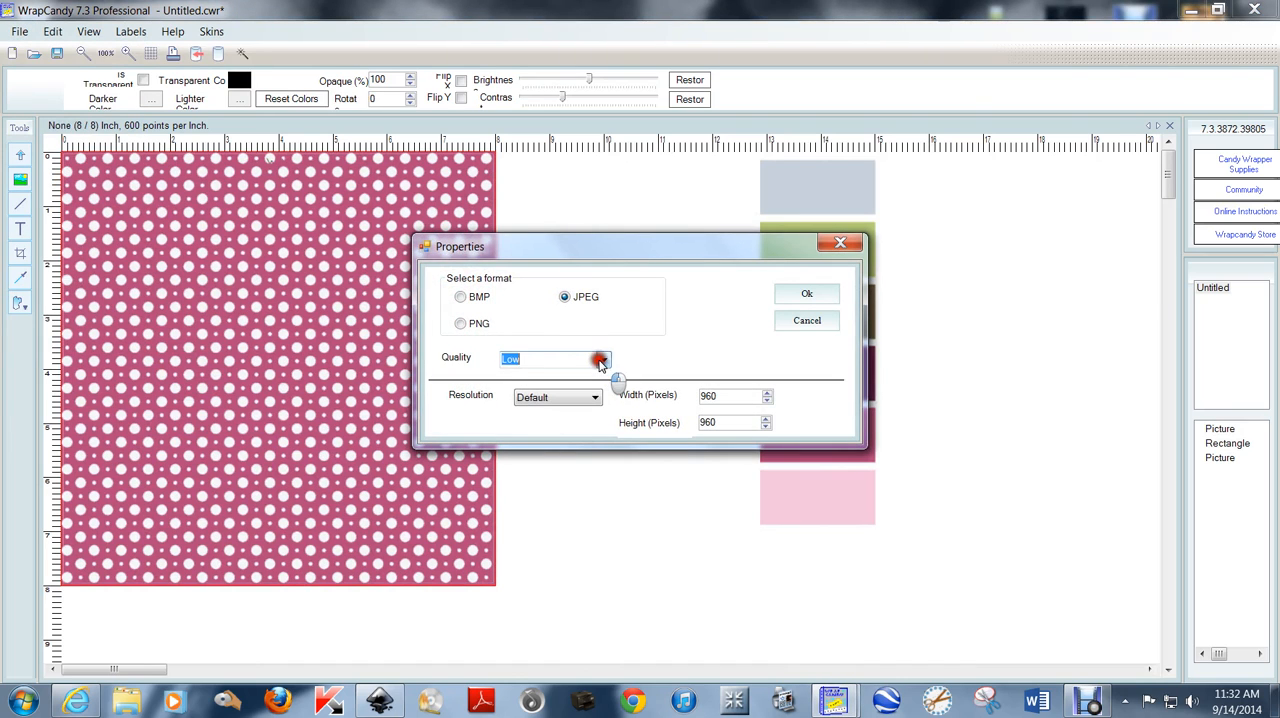
{"action": "left_click", "coordinate": [603, 358]}
{"action": "left_click", "coordinate": [590, 396]}
{"action": "left_click", "coordinate": [590, 398]}
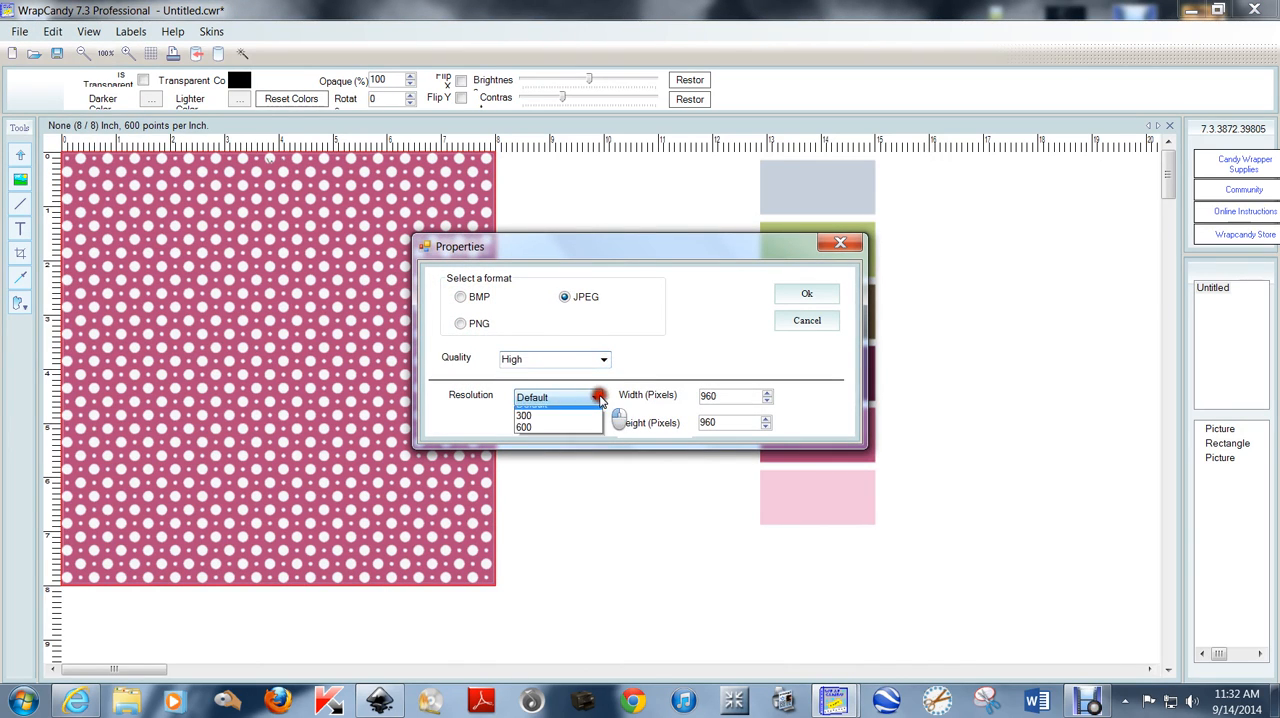
{"action": "left_click", "coordinate": [580, 423]}
{"action": "left_click", "coordinate": [805, 296]}
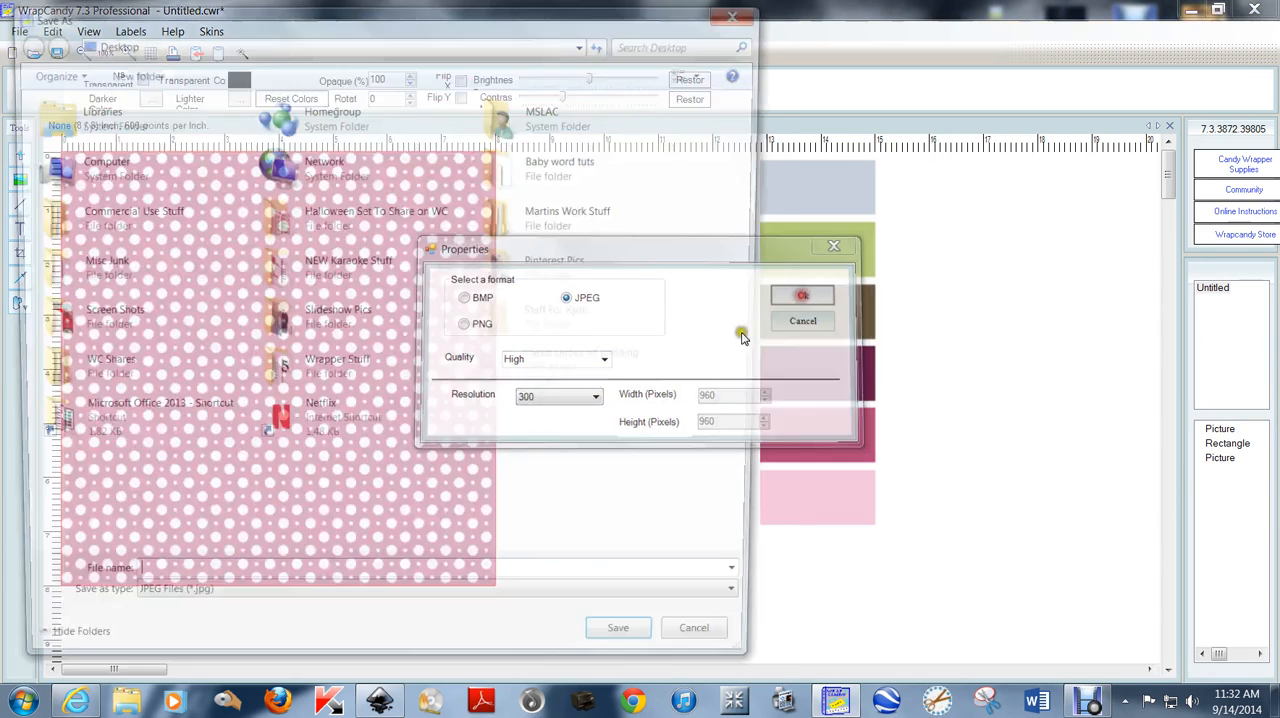
{"action": "left_click", "coordinate": [220, 587]}
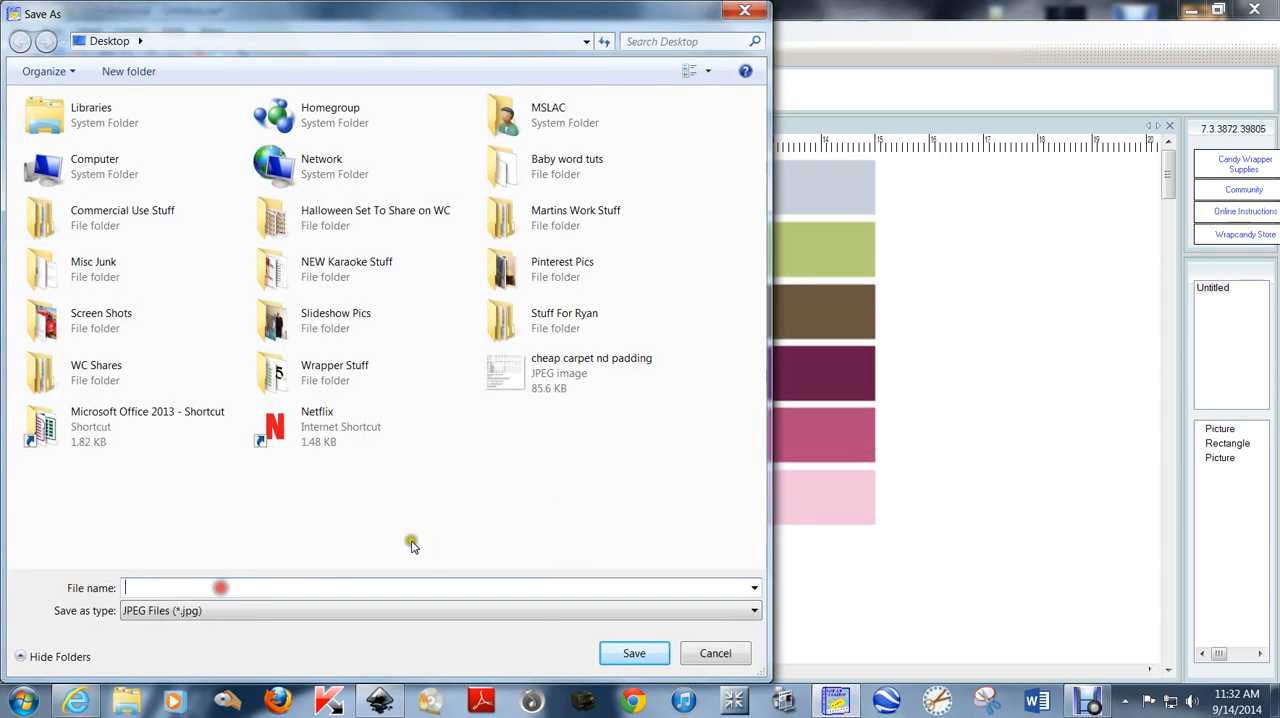
{"action": "type", "text": "1"}
{"action": "key", "text": "Return"}
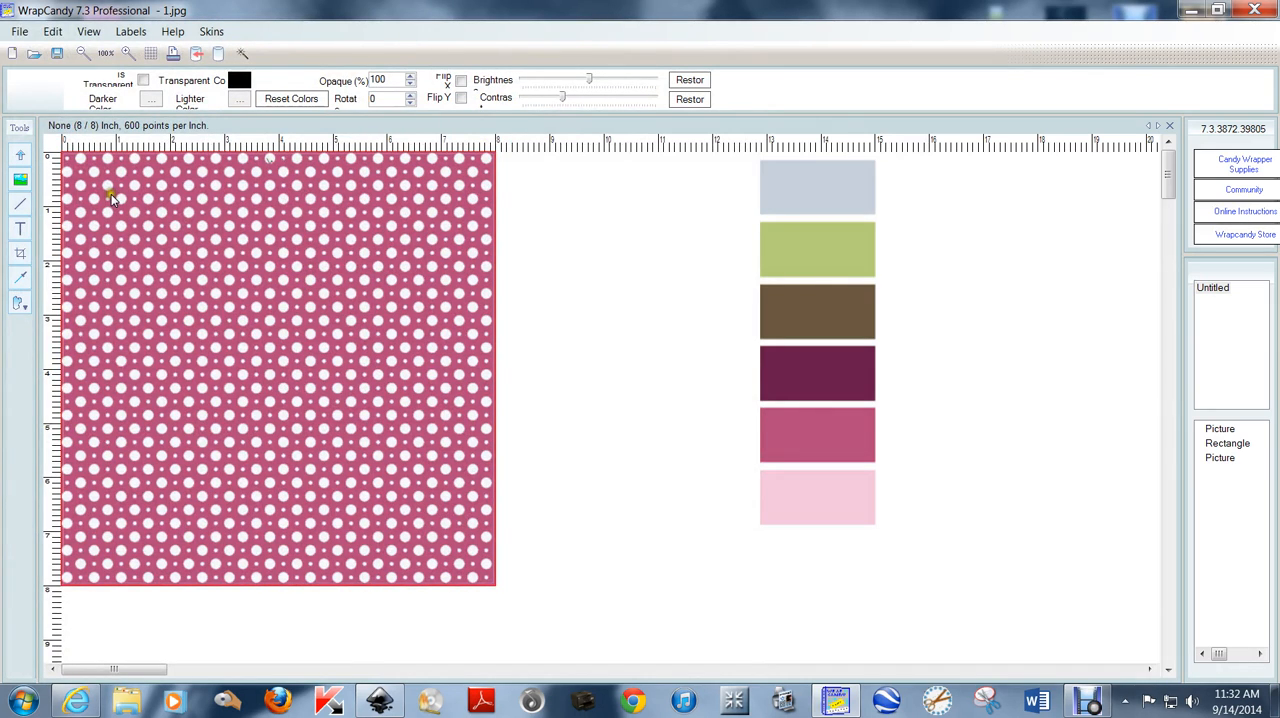
Move the dotted overlay off the pink rectangle and insert the picture "Snowflake Background Trans 2" from the desktop.
{"action": "left_click_drag", "start_coordinate": [108, 183], "coordinate": [955, 197]}
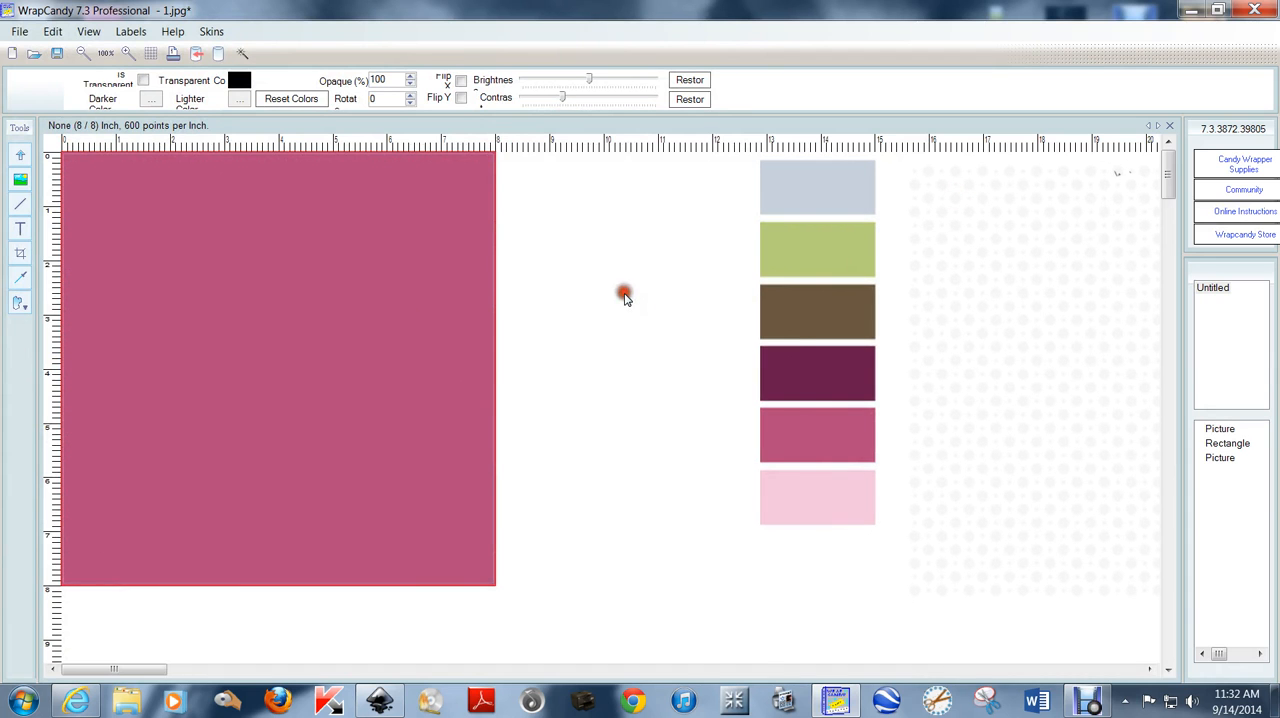
{"action": "right_click", "coordinate": [623, 292]}
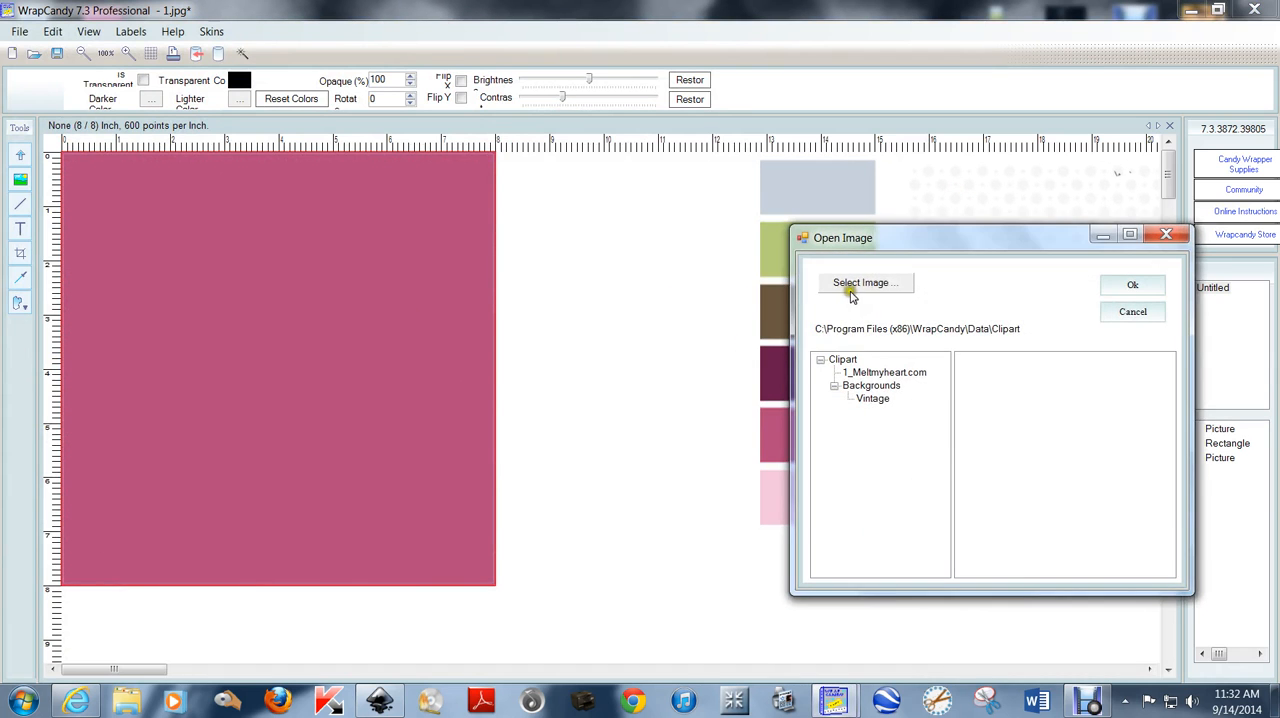
{"action": "left_click", "coordinate": [852, 286]}
{"action": "scroll", "coordinate": [1173, 490], "scroll_direction": "down", "scroll_amount": 3}
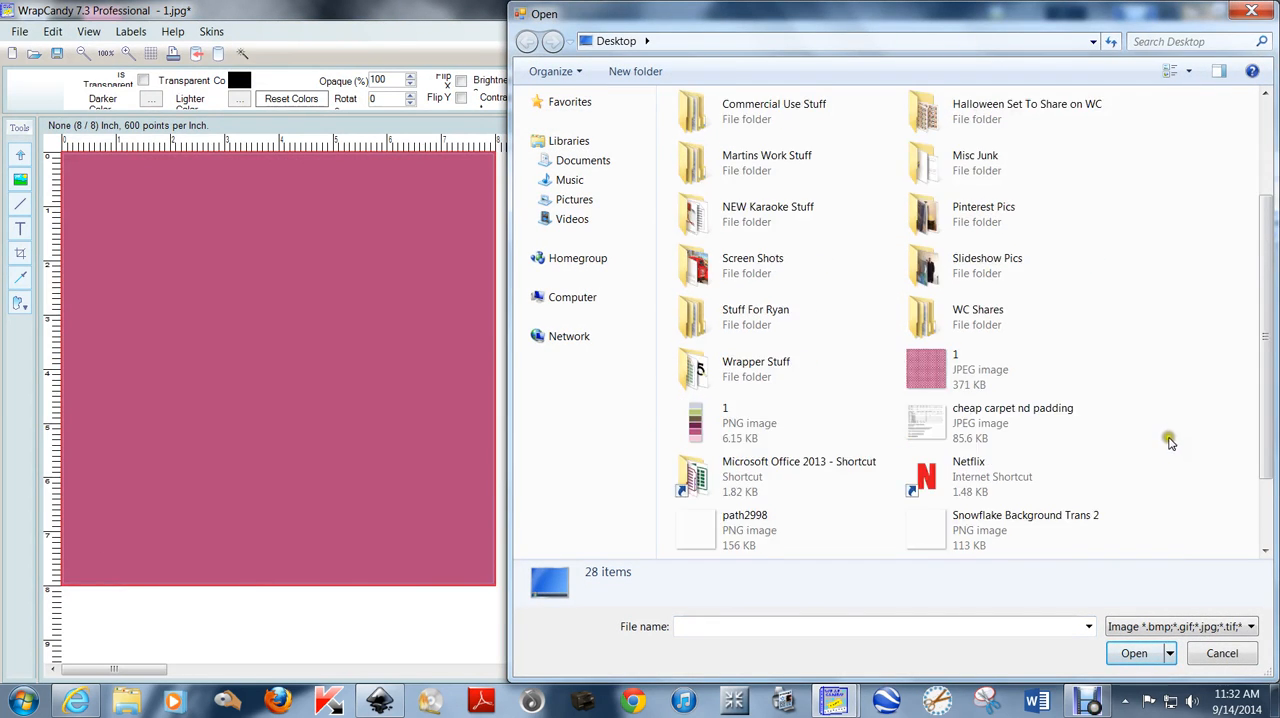
{"action": "scroll", "coordinate": [1173, 425], "scroll_direction": "down", "scroll_amount": 2}
{"action": "double_click", "coordinate": [1023, 418]}
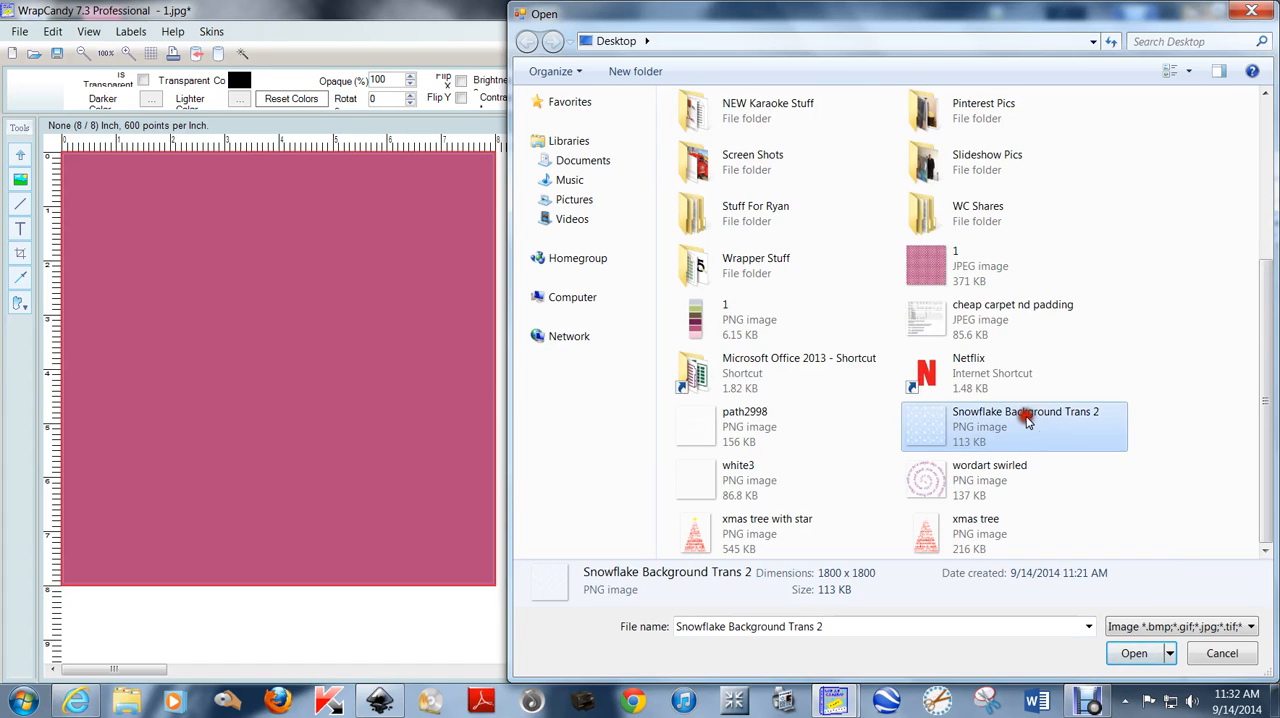
Decrease the snowflake overlay's size by 50% twice, align it with the page's upper-left corner, and enlarge it to fit the 8 x 8 inch page.
{"action": "right_click", "coordinate": [331, 219]}
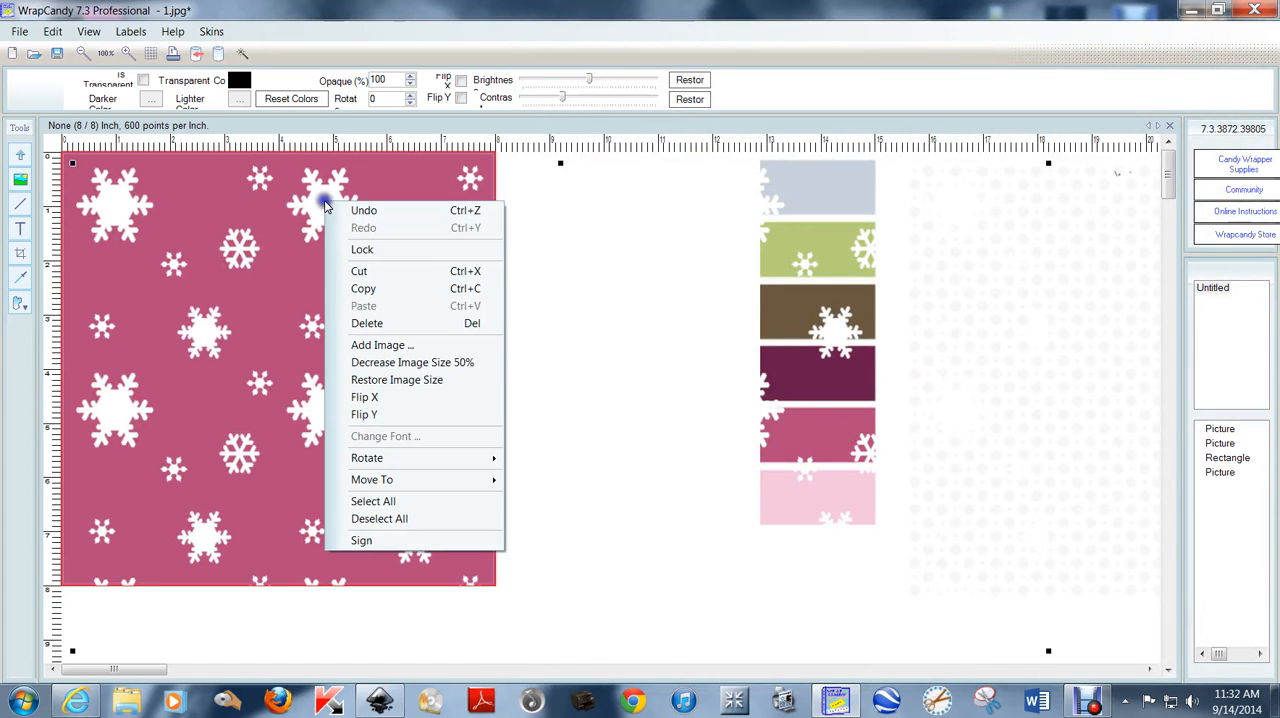
{"action": "left_click", "coordinate": [392, 362]}
{"action": "right_click", "coordinate": [264, 218]}
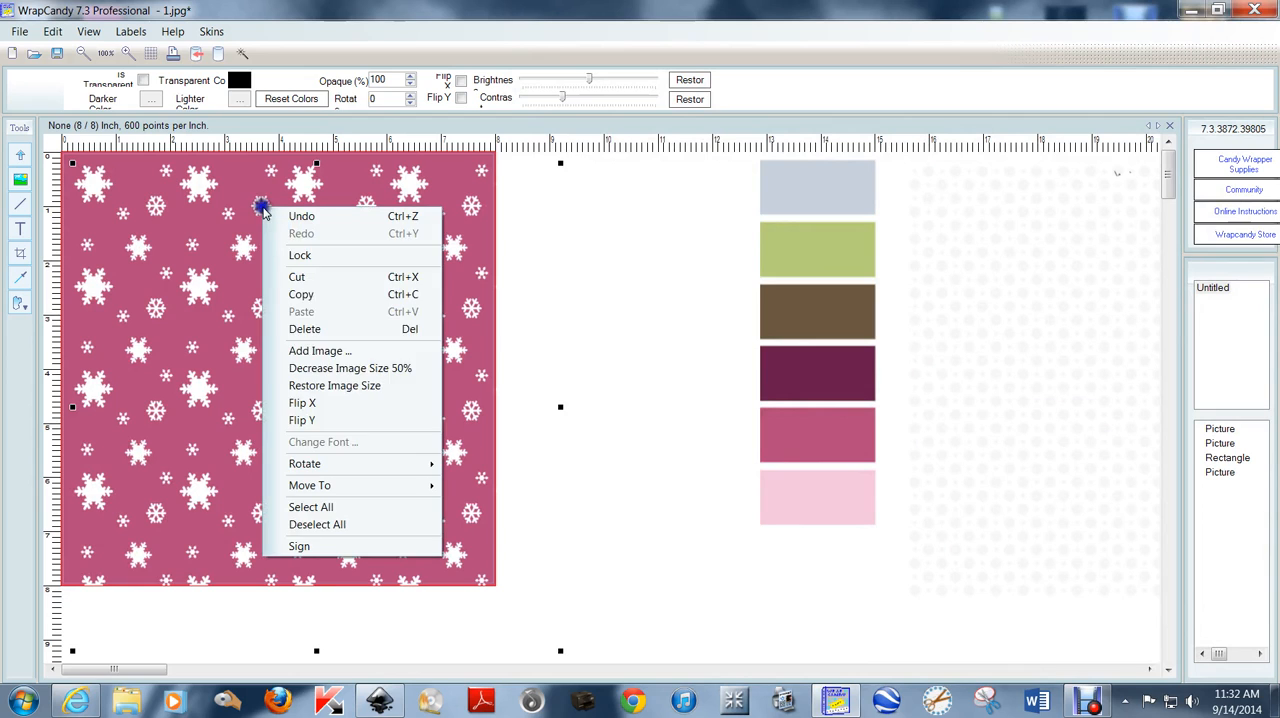
{"action": "left_click", "coordinate": [322, 368]}
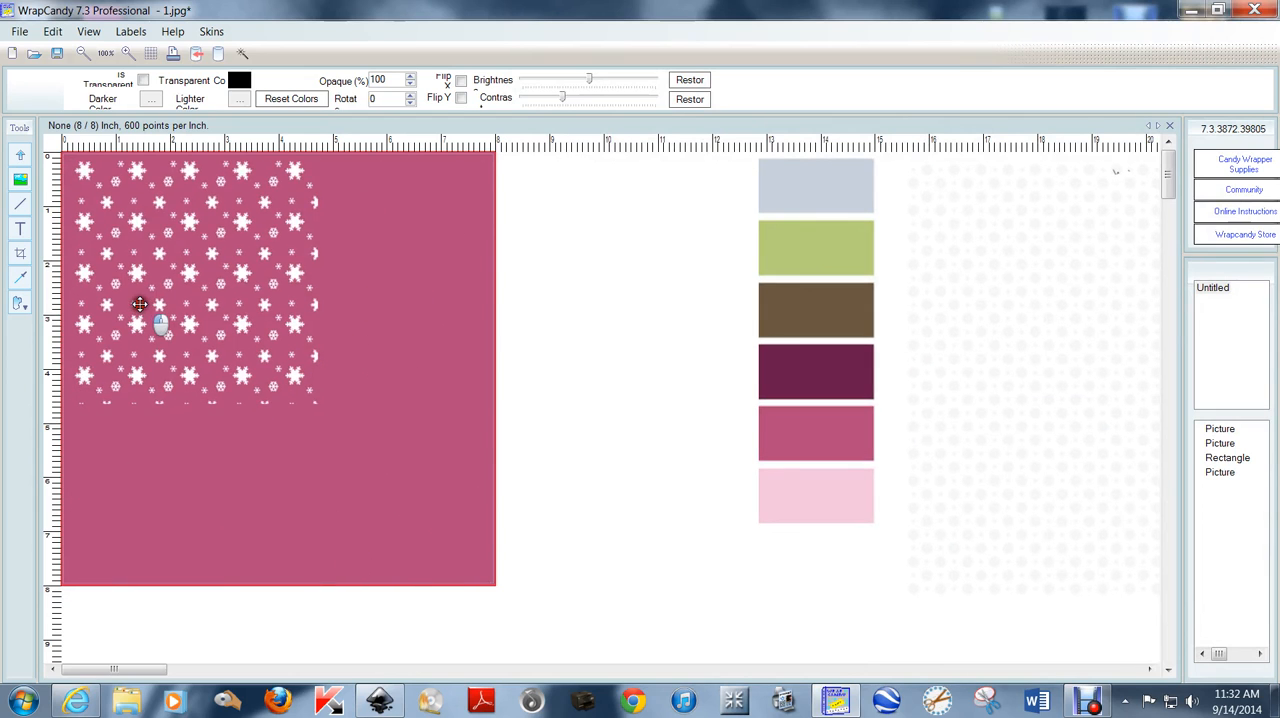
{"action": "left_click", "coordinate": [130, 299]}
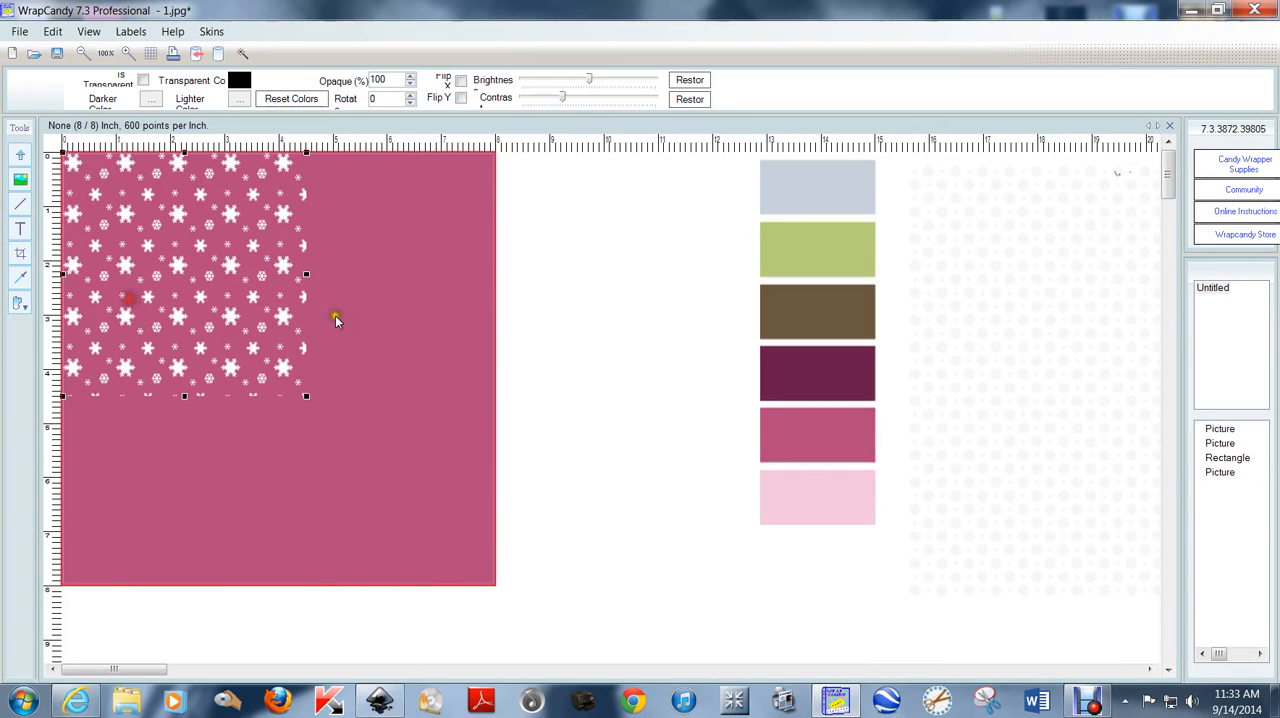
{"action": "left_click_drag", "start_coordinate": [306, 395], "coordinate": [496, 527]}
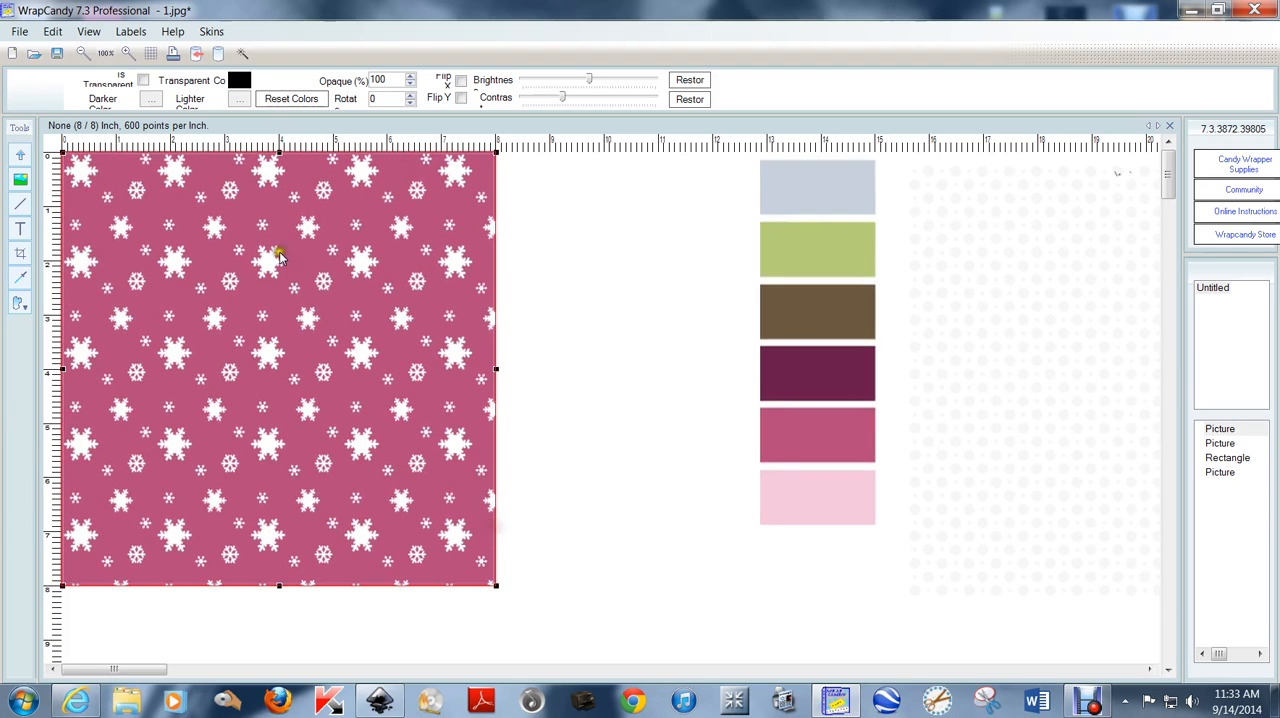
{"action": "left_click_drag", "start_coordinate": [294, 283], "coordinate": [294, 277]}
{"action": "left_click", "coordinate": [553, 288]}
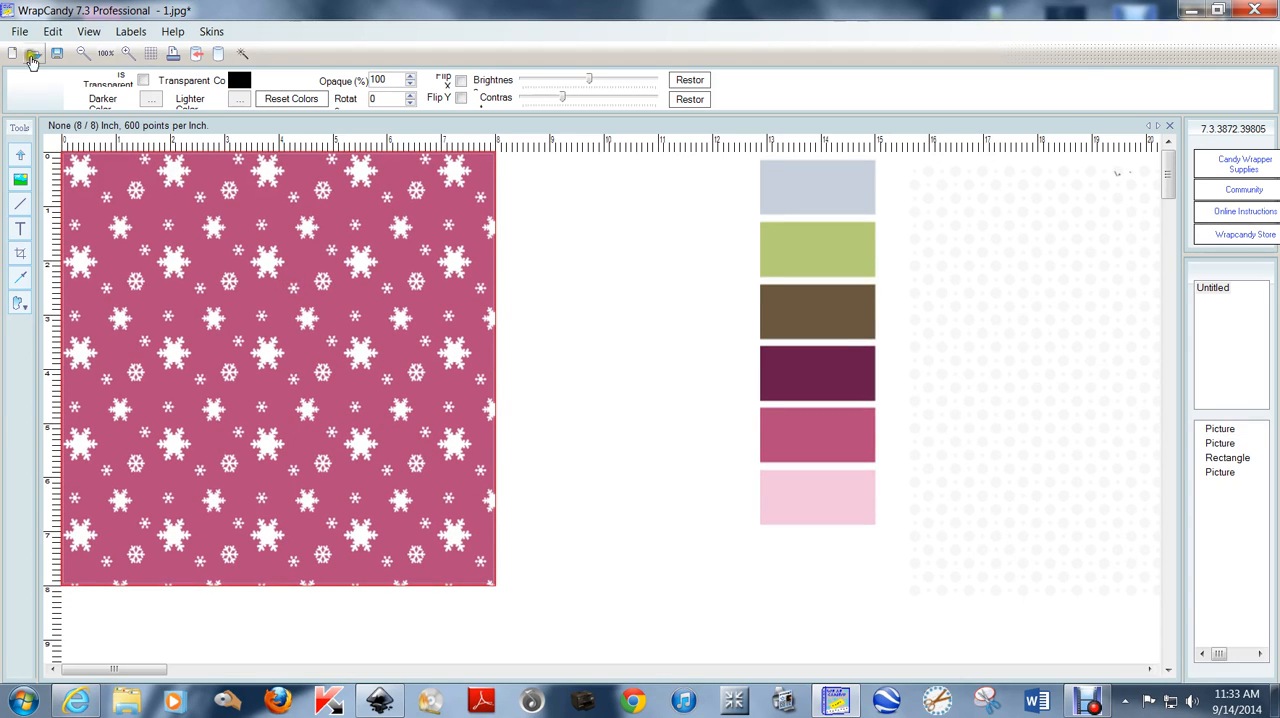
Export the pink snowflake page as a high-quality JPEG at 300 resolution, saved on the desktop as "2".
{"action": "left_click", "coordinate": [19, 32]}
{"action": "left_click", "coordinate": [91, 177]}
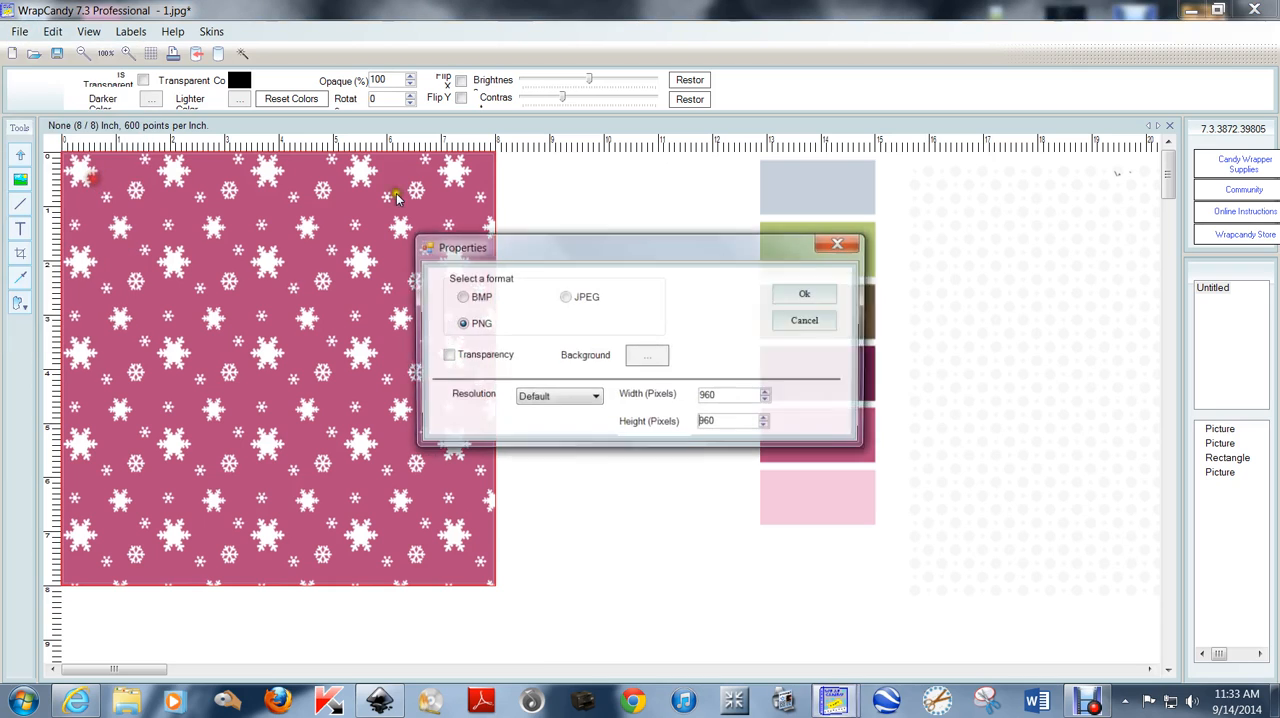
{"action": "left_click", "coordinate": [566, 298]}
{"action": "left_click", "coordinate": [603, 359]}
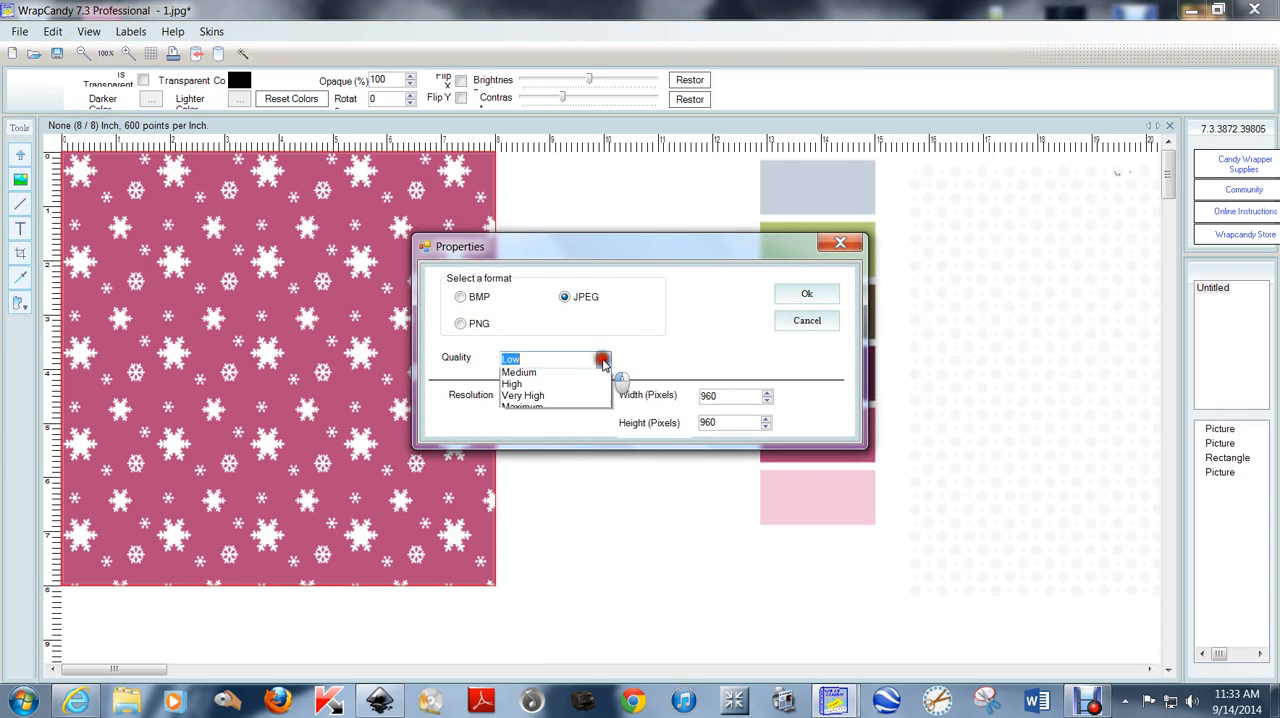
{"action": "left_click", "coordinate": [591, 400]}
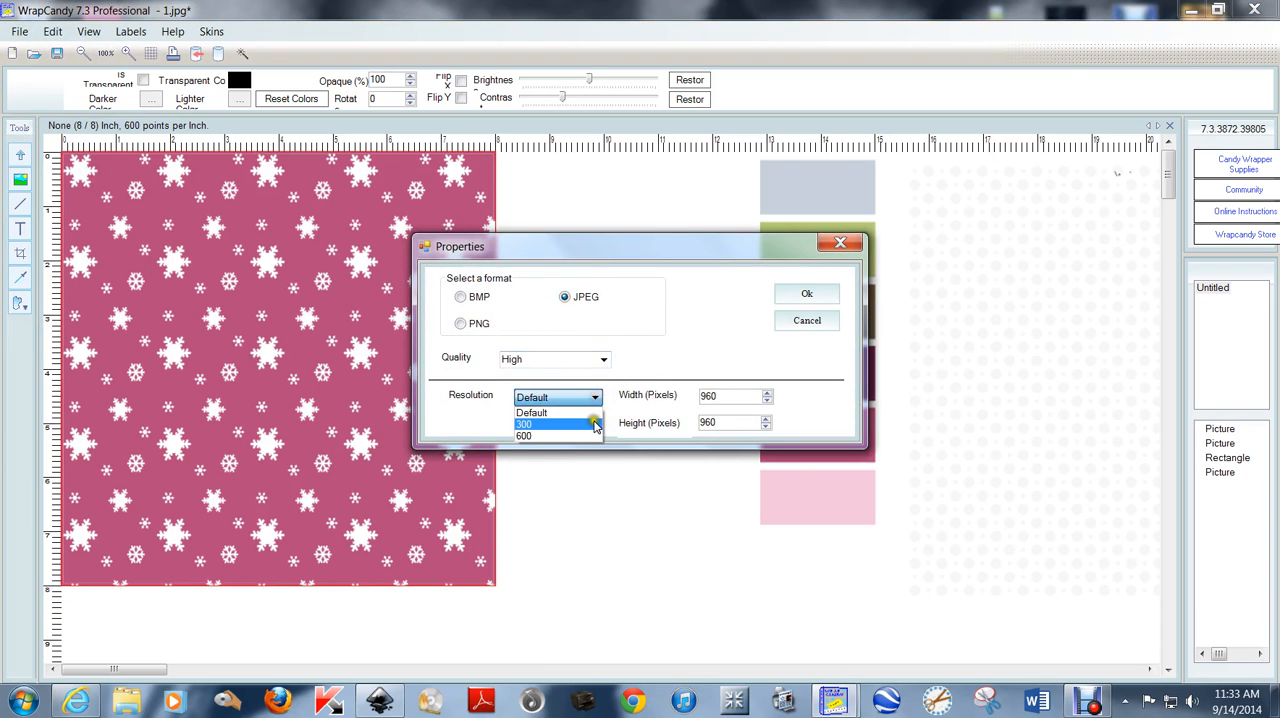
{"action": "left_click", "coordinate": [592, 422]}
{"action": "left_click", "coordinate": [805, 295]}
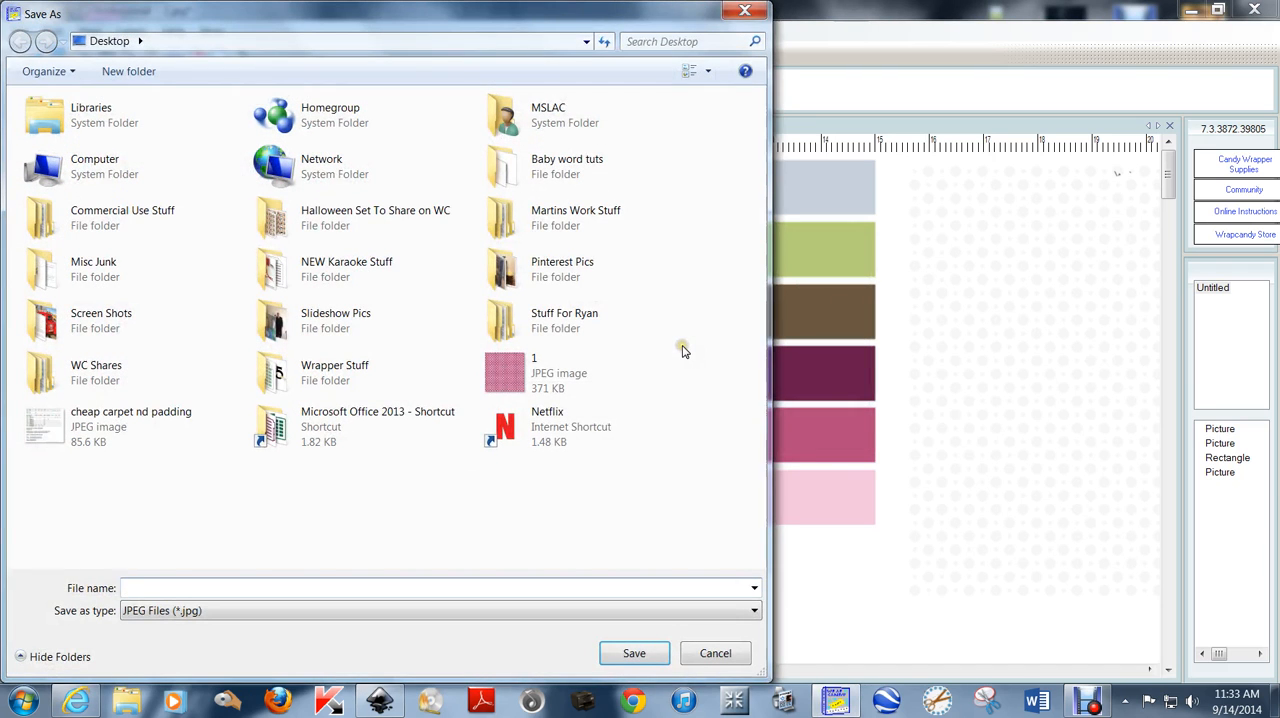
{"action": "type", "text": "2"}
{"action": "key", "text": "Return"}
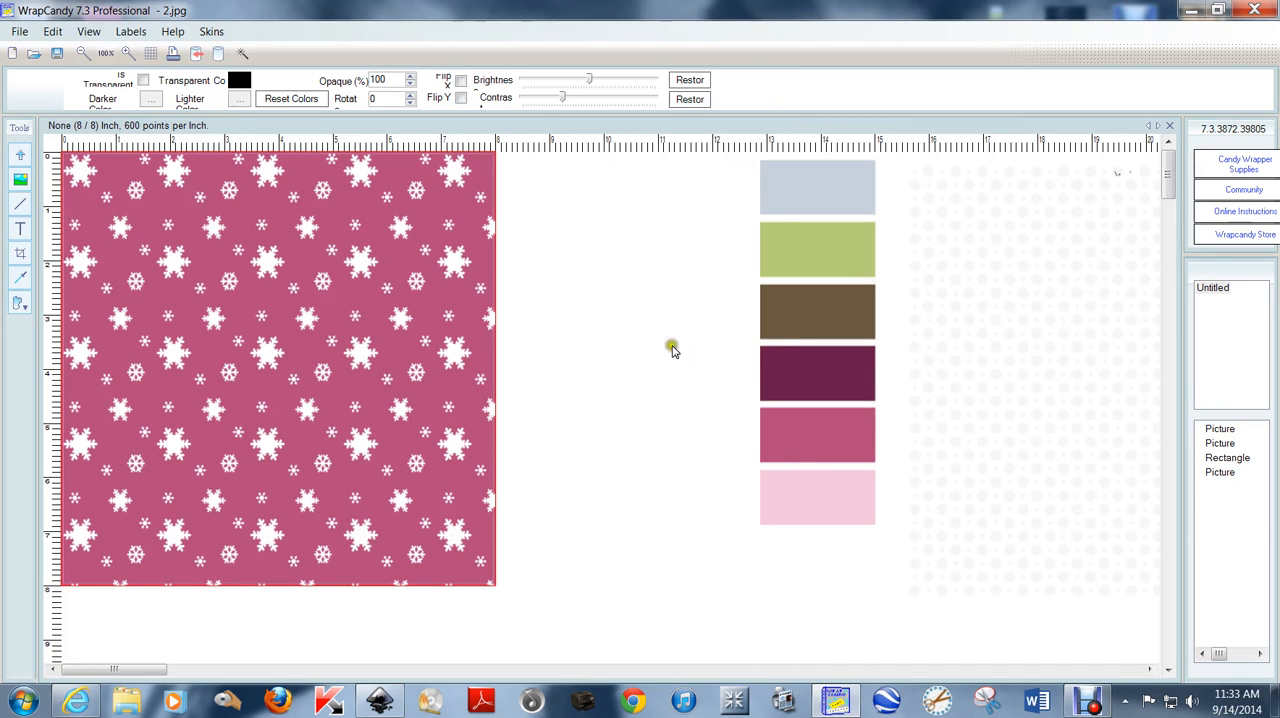
Move the snowflake overlay off the page and set the rectangle's contour and fill colours to the brown custom label colour.
{"action": "left_click_drag", "start_coordinate": [170, 258], "coordinate": [752, 432]}
{"action": "left_click", "coordinate": [258, 274]}
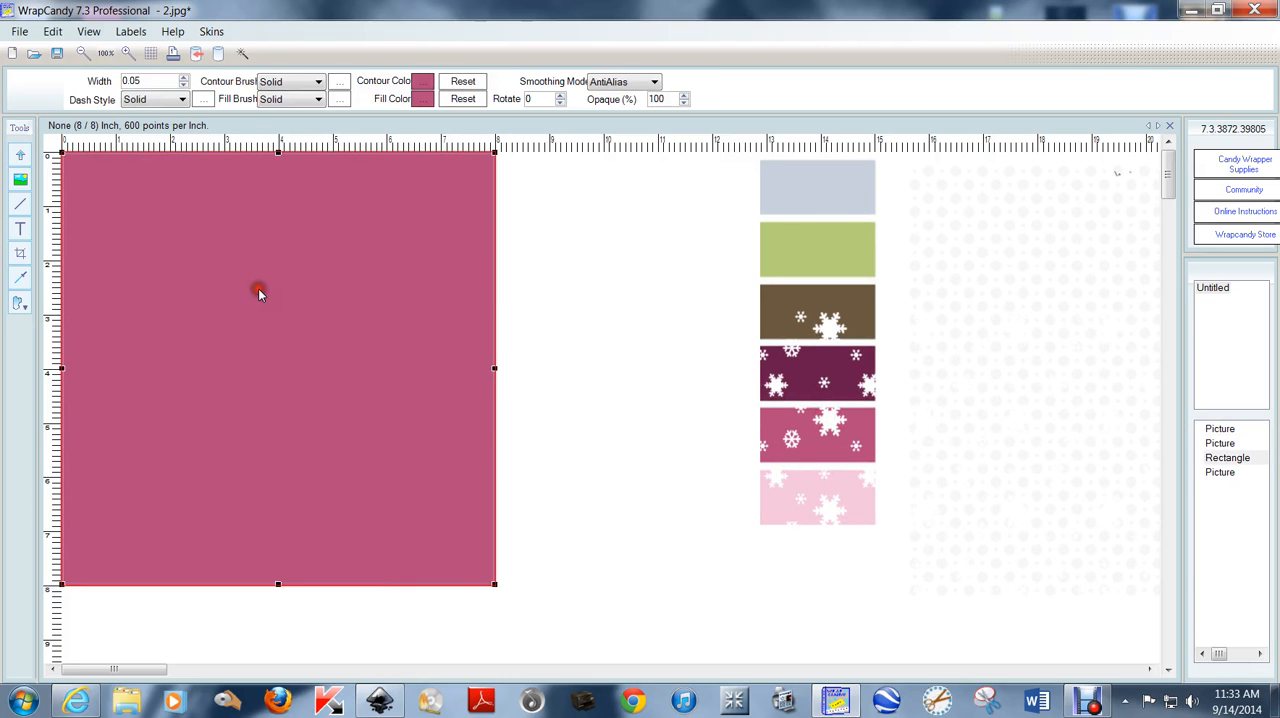
{"action": "left_click", "coordinate": [425, 79]}
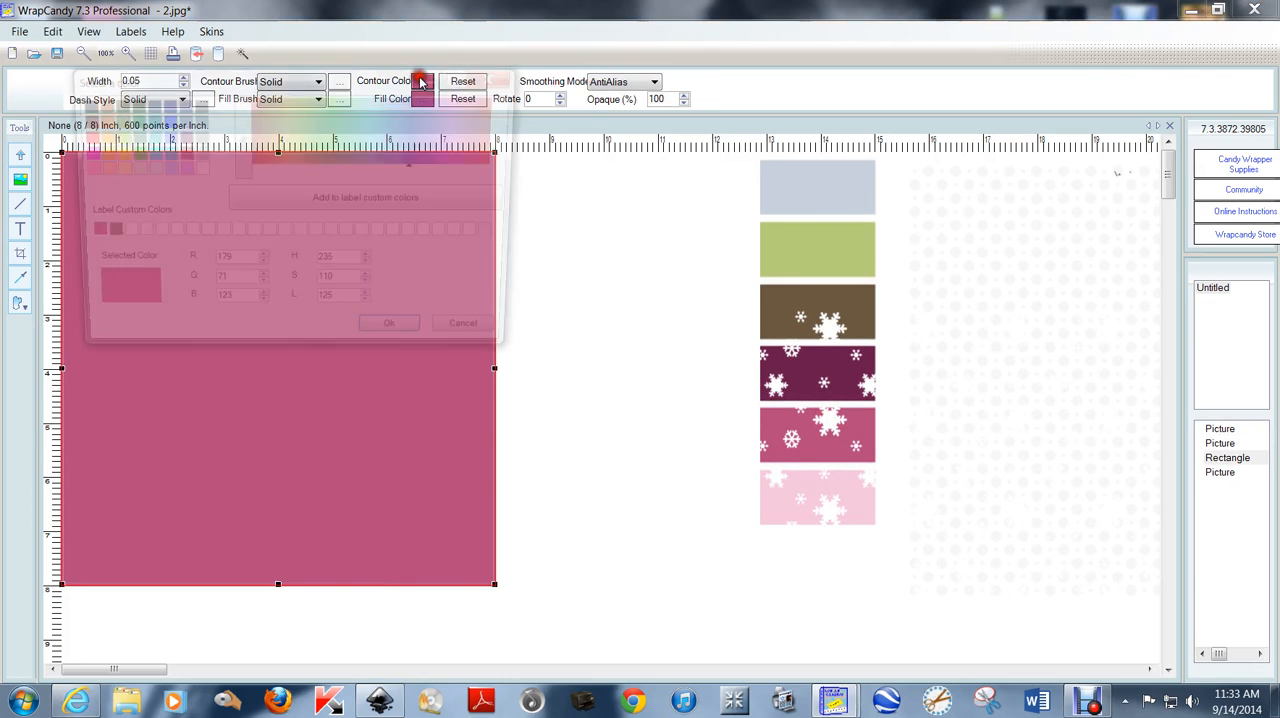
{"action": "left_click", "coordinate": [98, 236]}
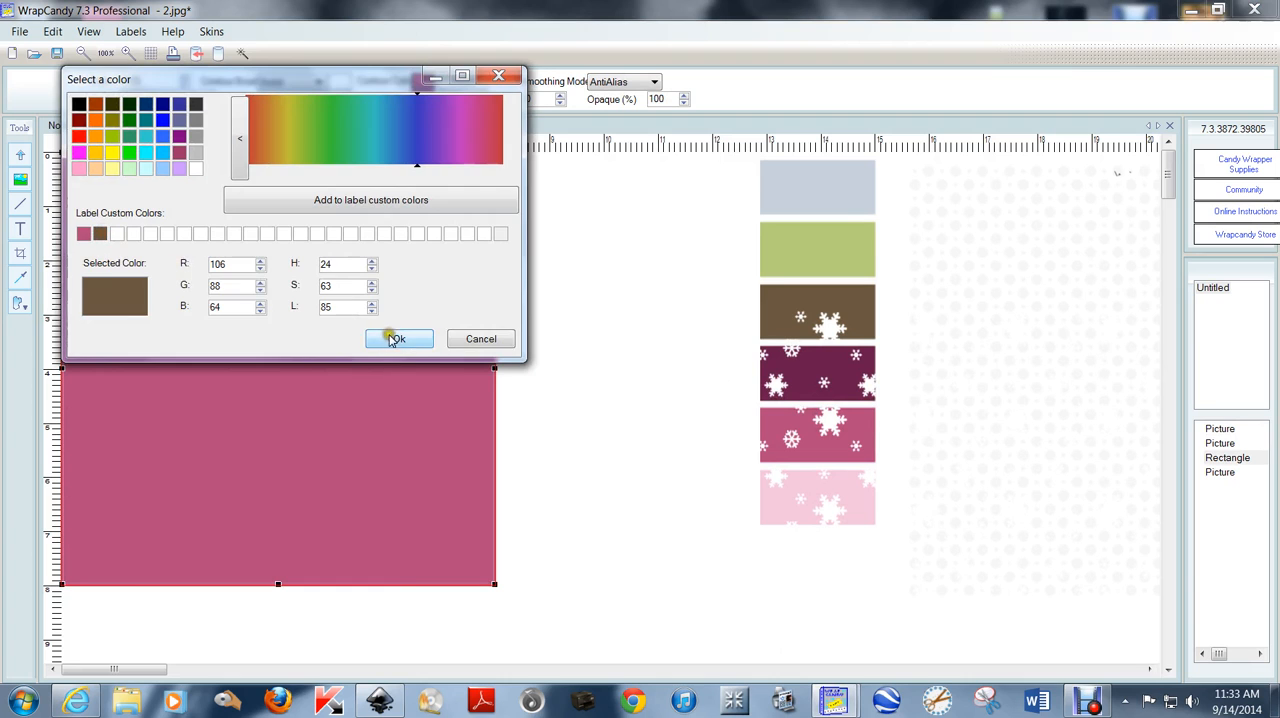
{"action": "left_click", "coordinate": [396, 339]}
{"action": "left_click", "coordinate": [421, 100]}
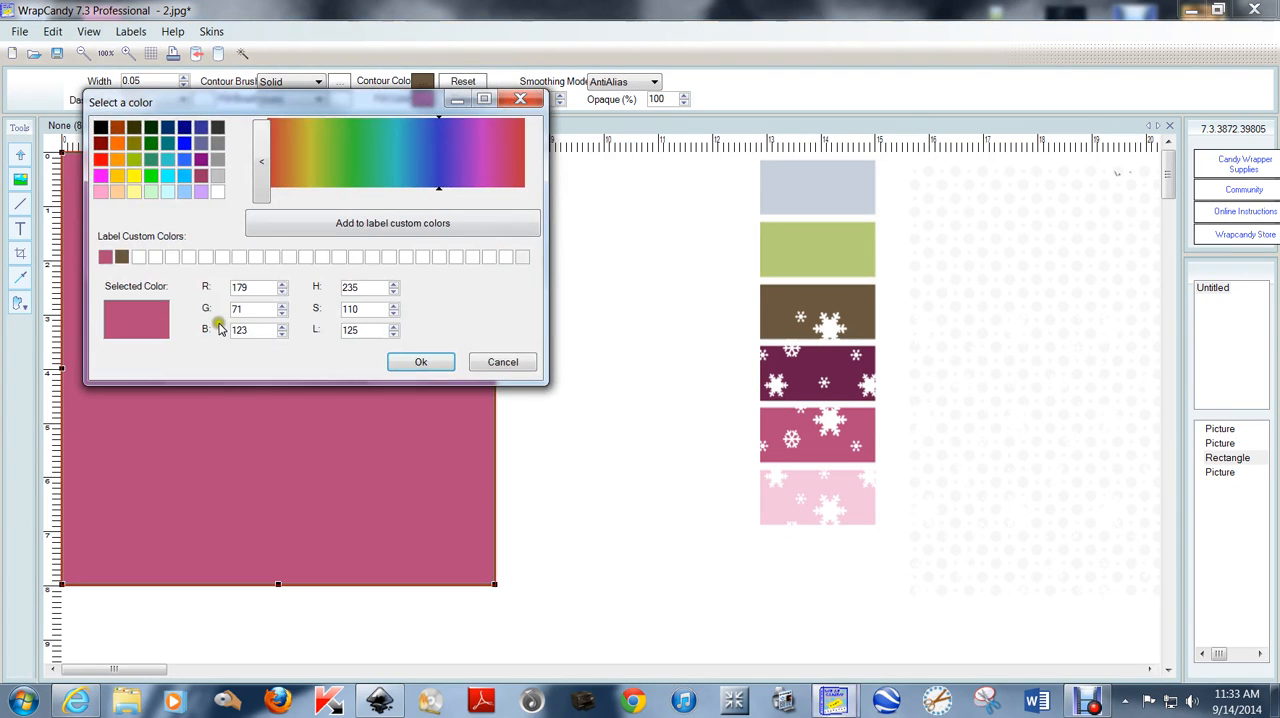
{"action": "left_click", "coordinate": [121, 257]}
{"action": "left_click", "coordinate": [421, 362]}
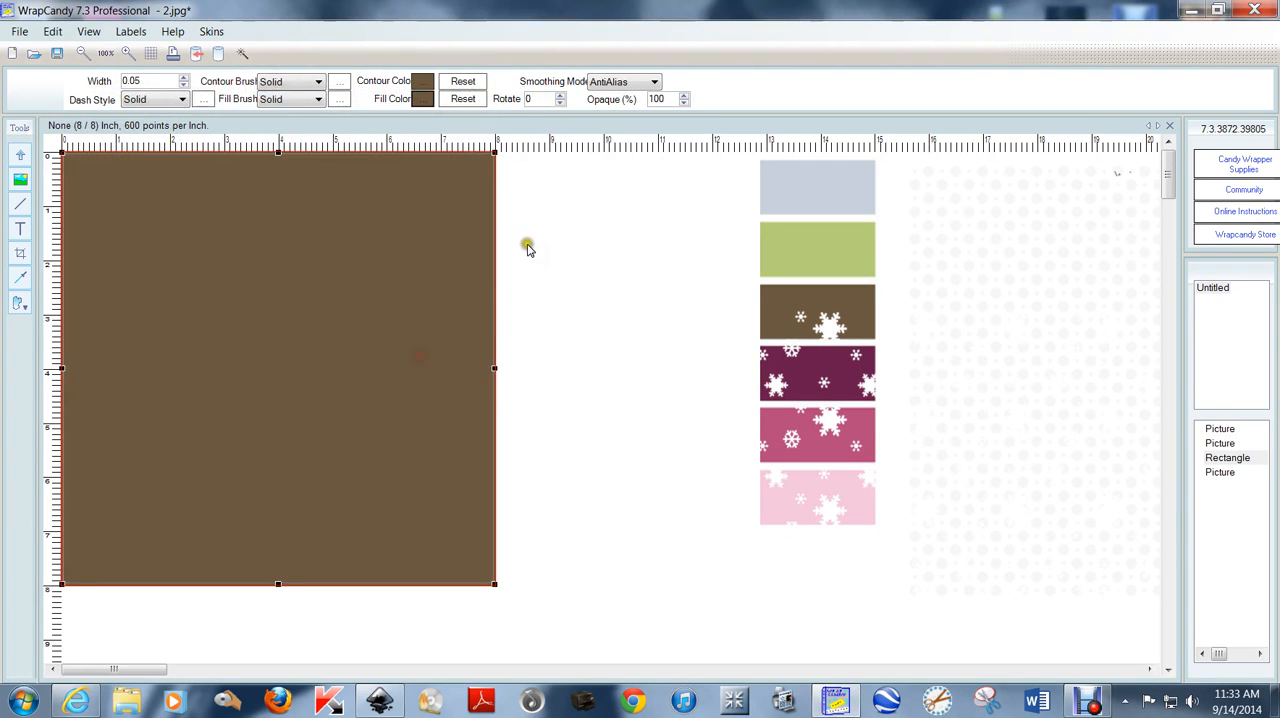
Place the dotted overlay over the brown rectangle and export the page as a high-quality JPEG at 300 resolution named "3" on the desktop.
{"action": "left_click_drag", "start_coordinate": [1054, 229], "coordinate": [208, 218]}
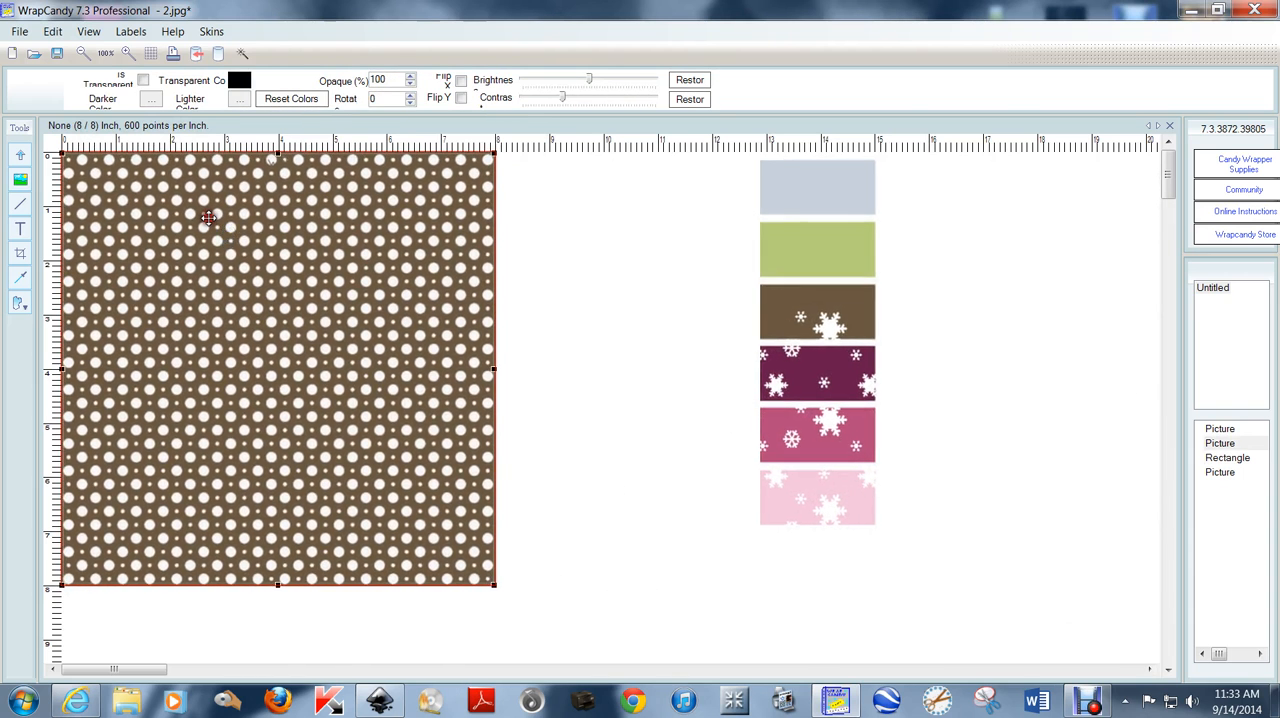
{"action": "left_click", "coordinate": [20, 31]}
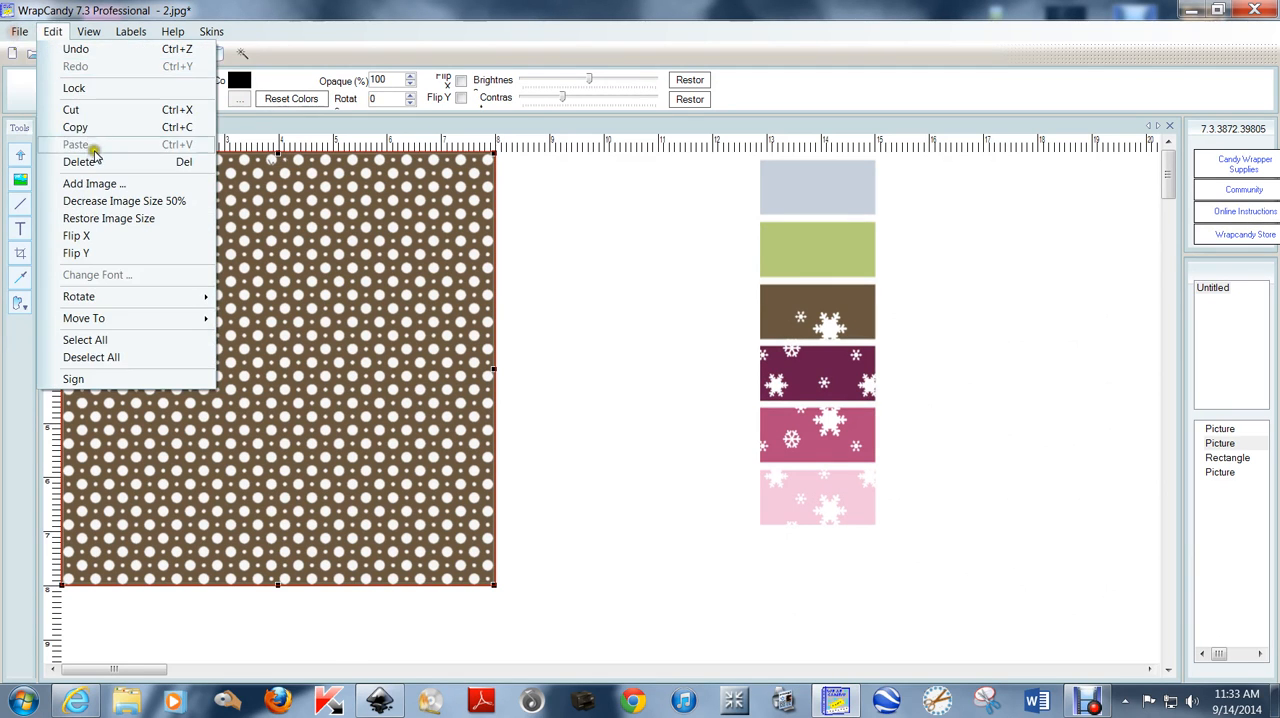
{"action": "left_click", "coordinate": [21, 35]}
{"action": "left_click", "coordinate": [22, 33]}
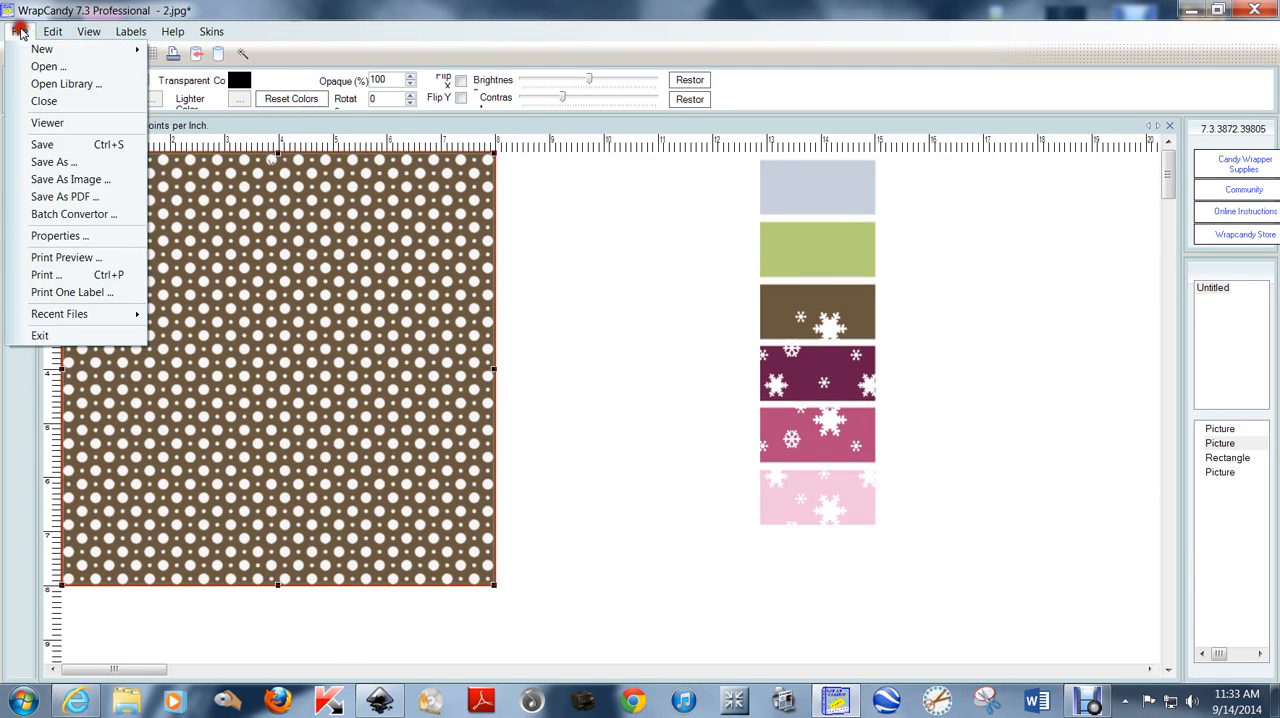
{"action": "left_click", "coordinate": [75, 173]}
{"action": "left_click", "coordinate": [566, 300]}
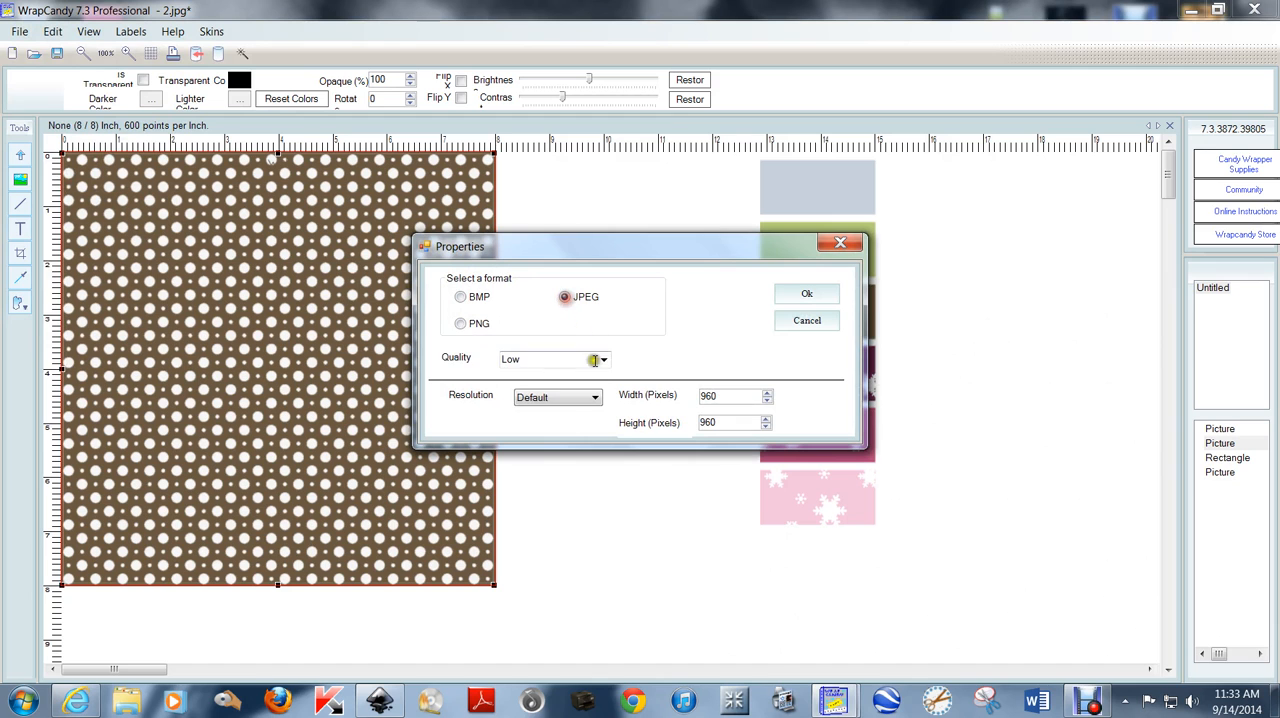
{"action": "left_click", "coordinate": [603, 359]}
{"action": "left_click", "coordinate": [597, 397]}
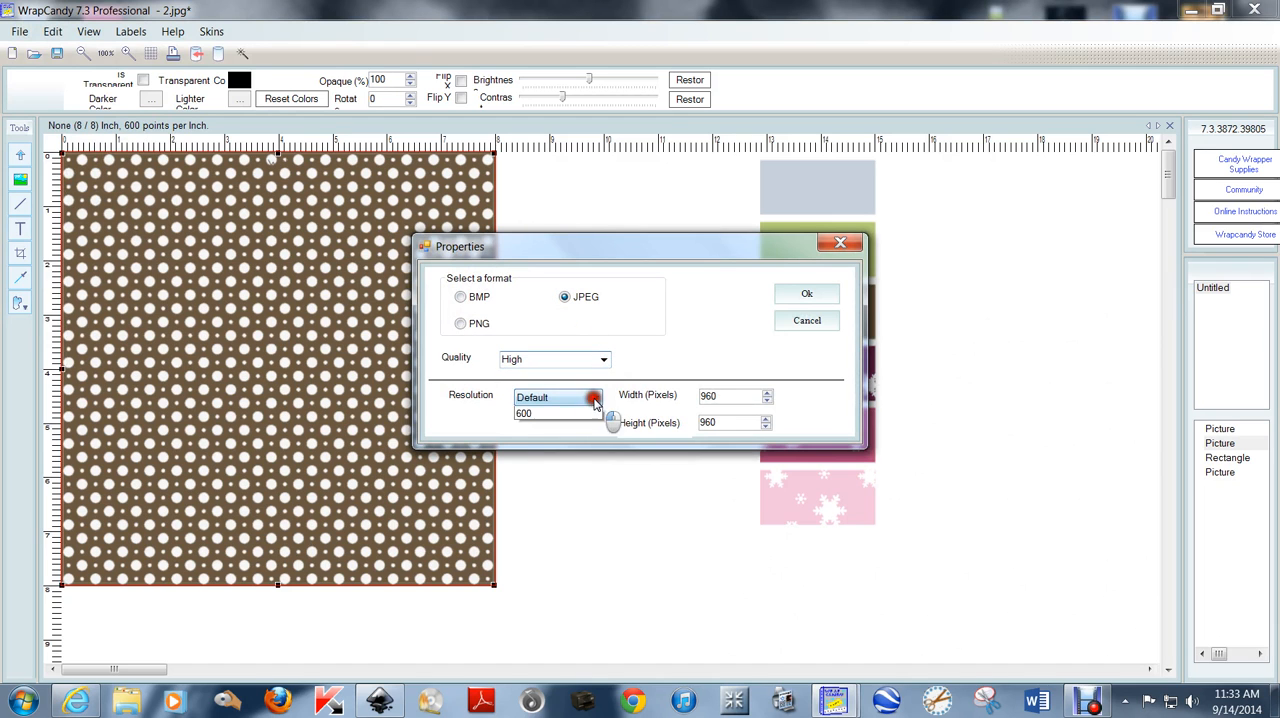
{"action": "left_click", "coordinate": [594, 420]}
{"action": "left_click", "coordinate": [803, 294]}
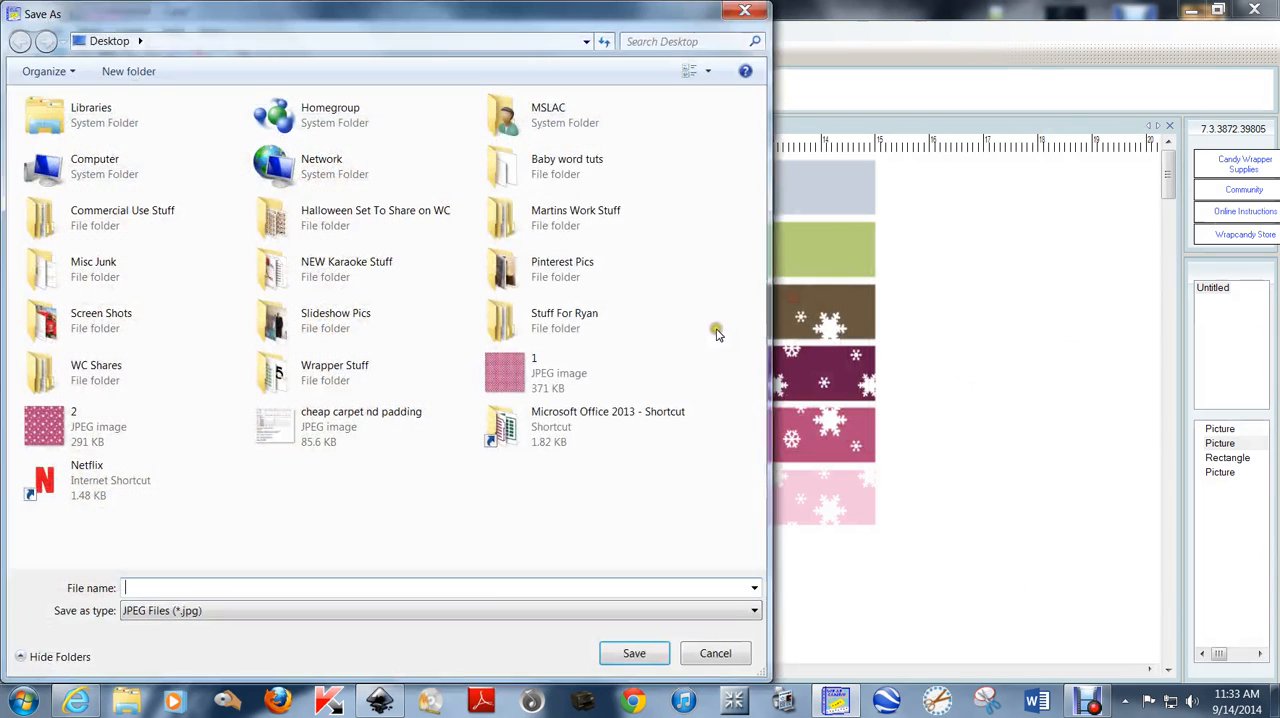
{"action": "type", "text": "3"}
{"action": "key", "text": "Return"}
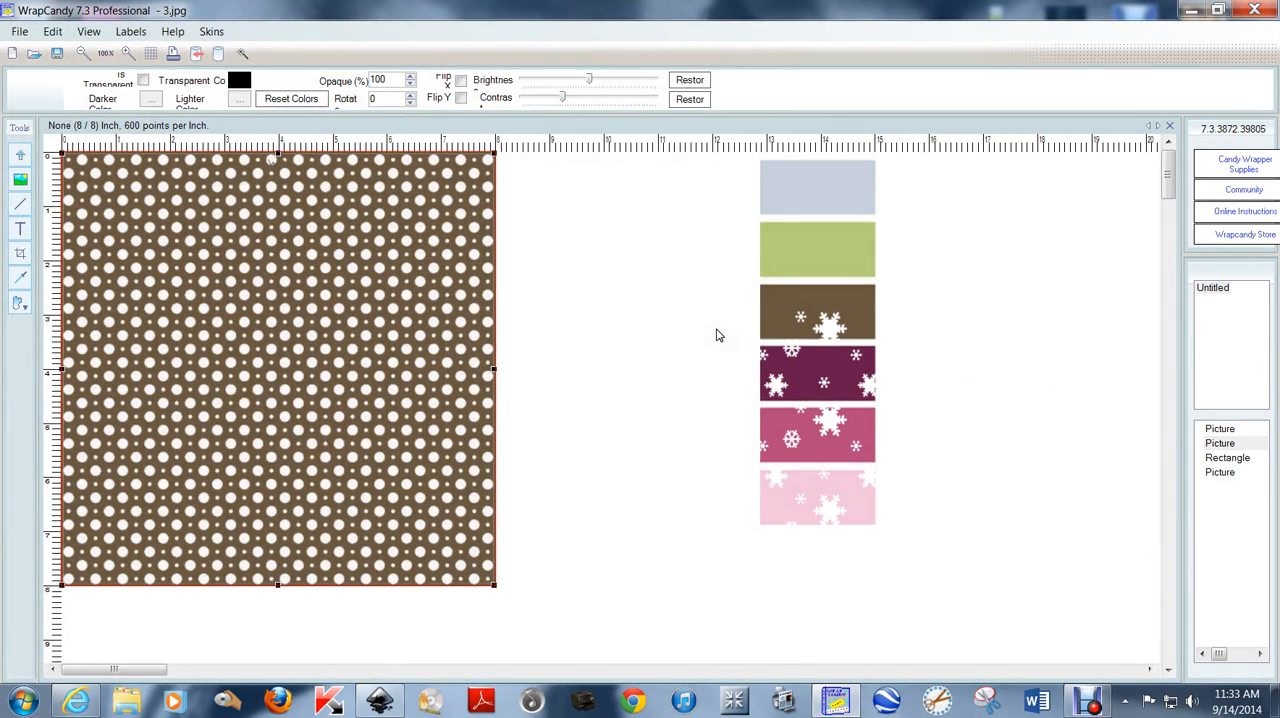
Move the dotted overlay off the brown rectangle and place the snowflake overlay over the page instead.
{"action": "left_click_drag", "start_coordinate": [190, 207], "coordinate": [1109, 283]}
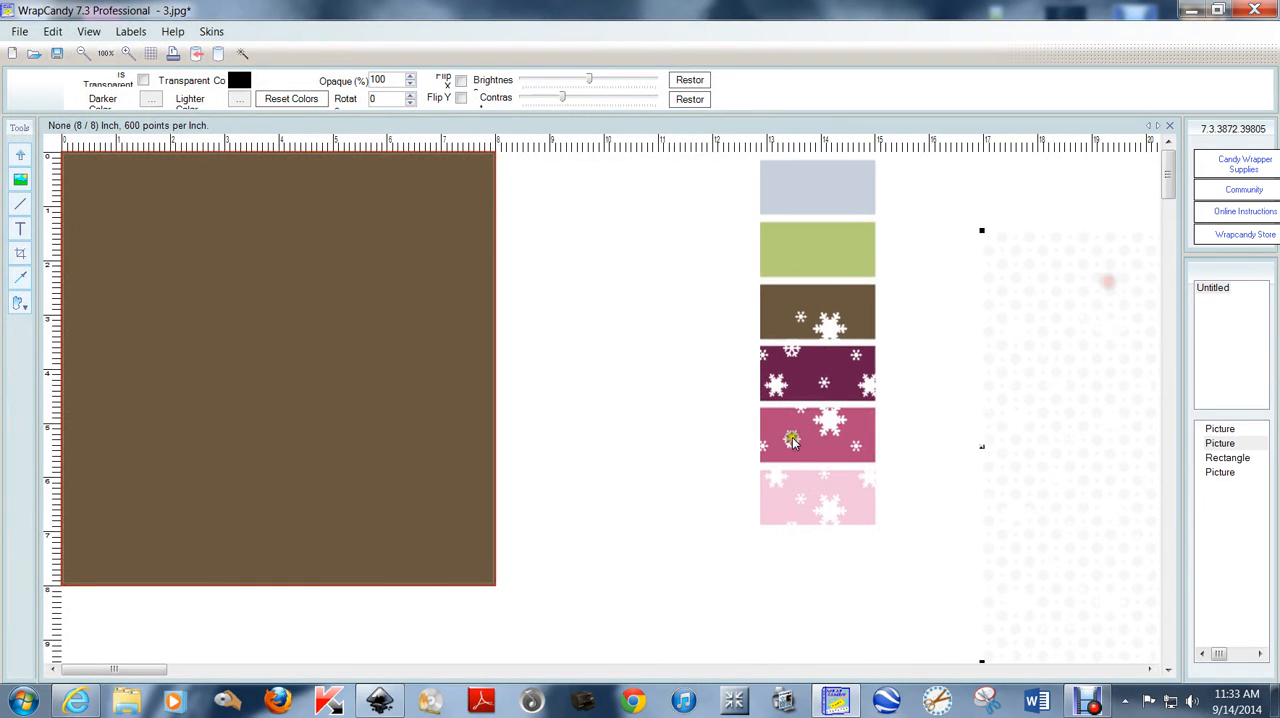
{"action": "left_click_drag", "start_coordinate": [835, 424], "coordinate": [178, 263]}
Export the brown snowflake page as a high-quality JPEG at 300 resolution, saved on the desktop as "4".
{"action": "left_click", "coordinate": [19, 31]}
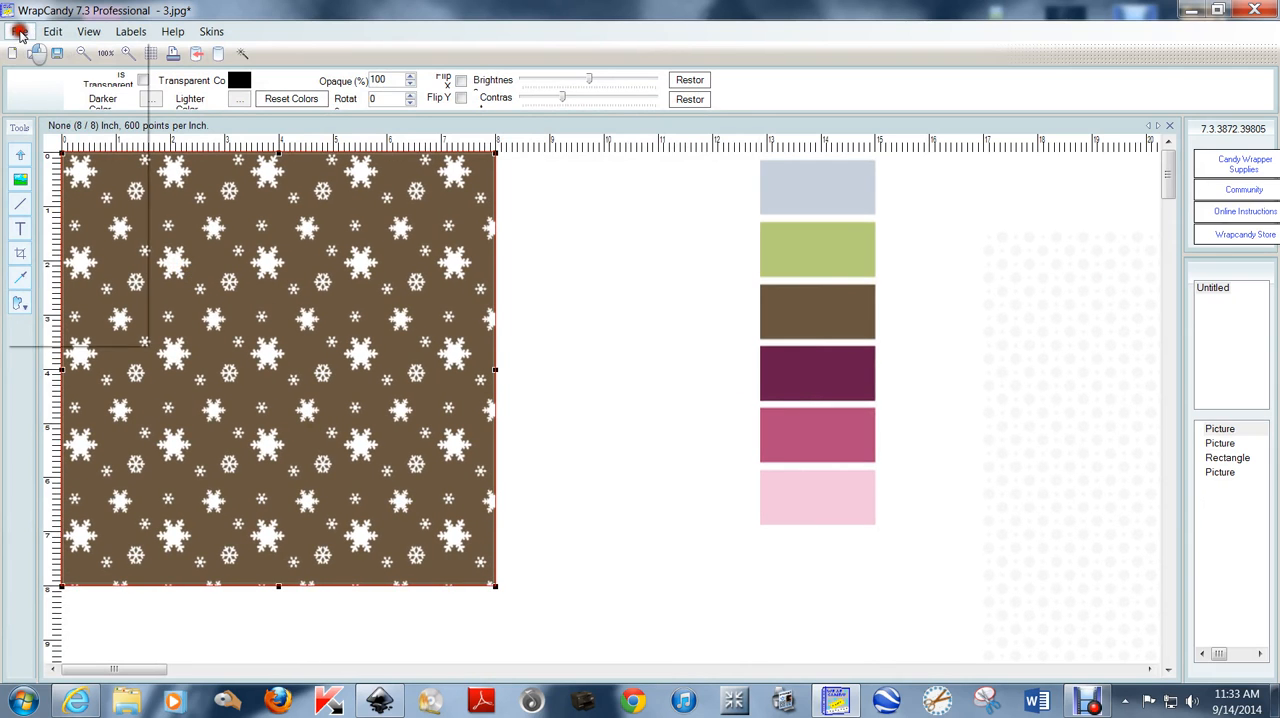
{"action": "left_click", "coordinate": [30, 181]}
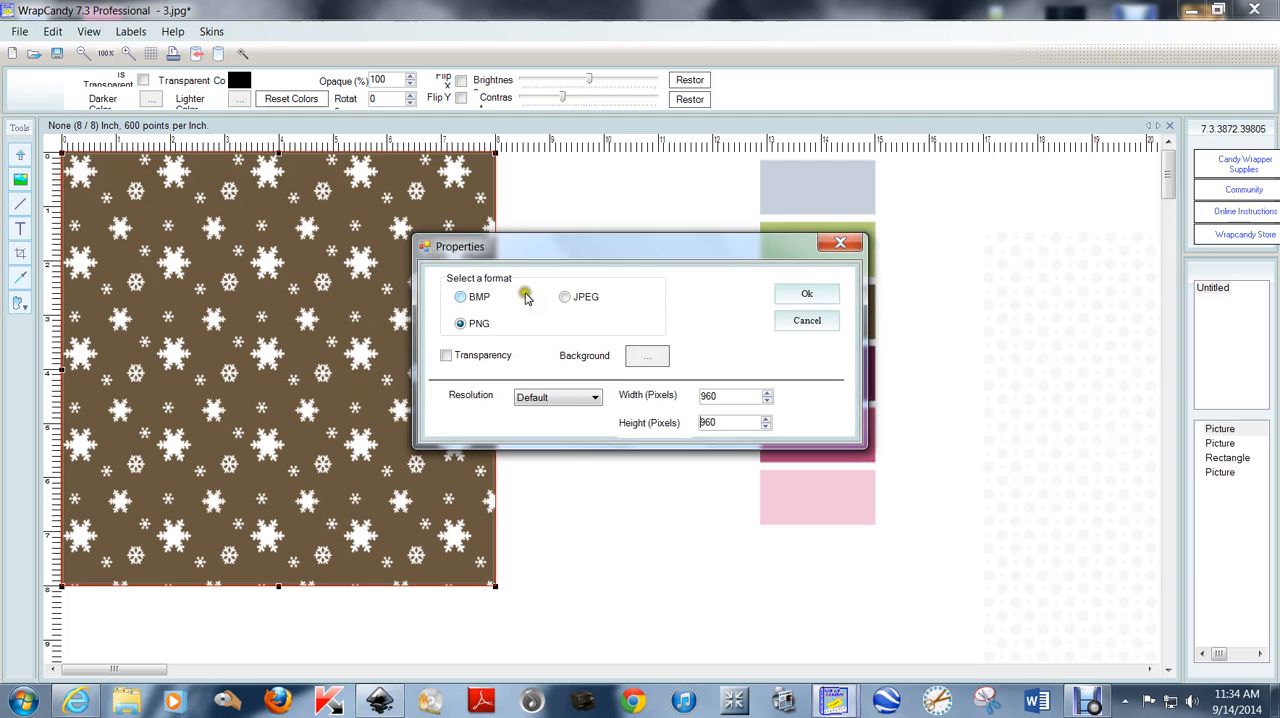
{"action": "left_click", "coordinate": [576, 297]}
{"action": "left_click", "coordinate": [603, 358]}
{"action": "left_click", "coordinate": [588, 397]}
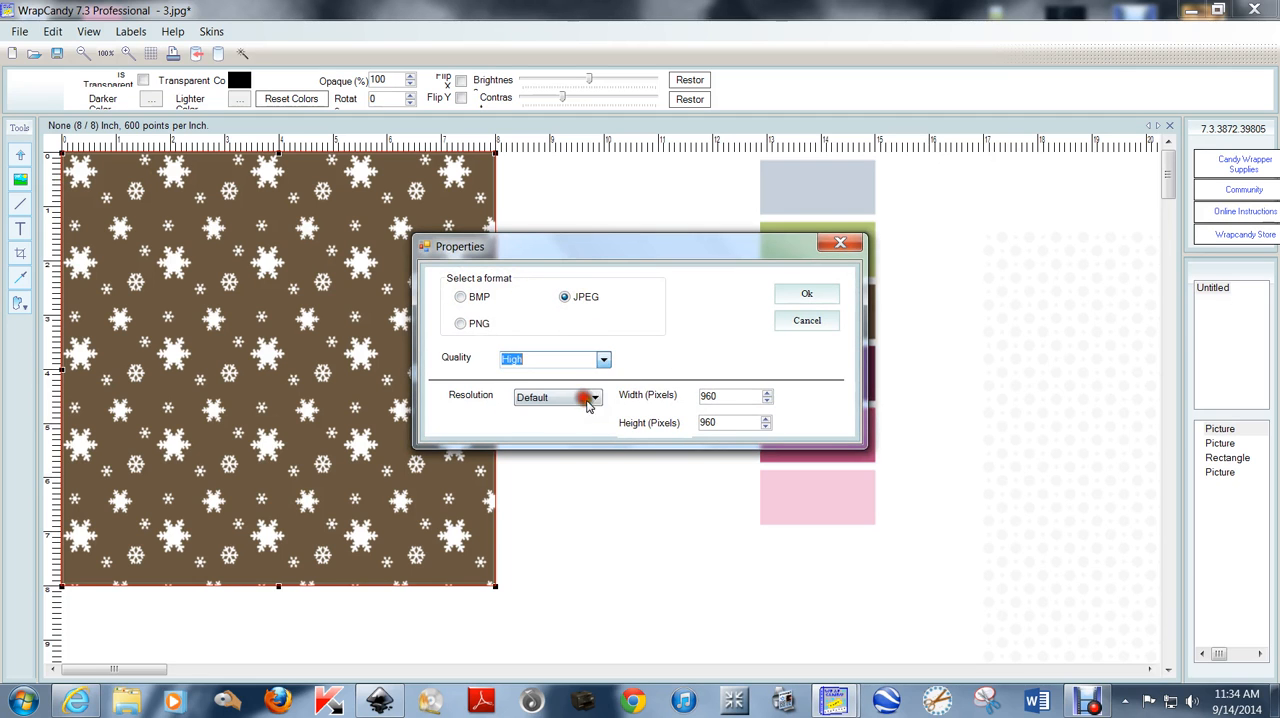
{"action": "left_click", "coordinate": [597, 398]}
{"action": "left_click", "coordinate": [586, 423]}
{"action": "left_click", "coordinate": [807, 290]}
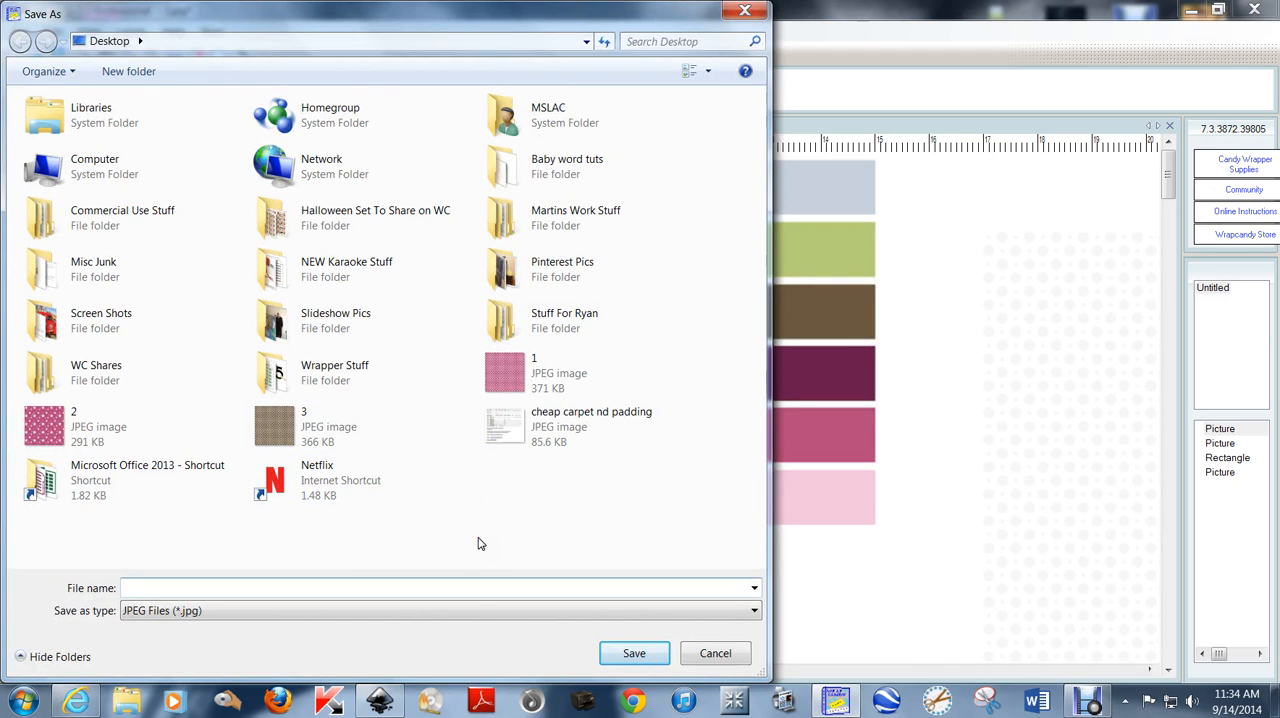
{"action": "type", "text": "4"}
{"action": "key", "text": "Return"}
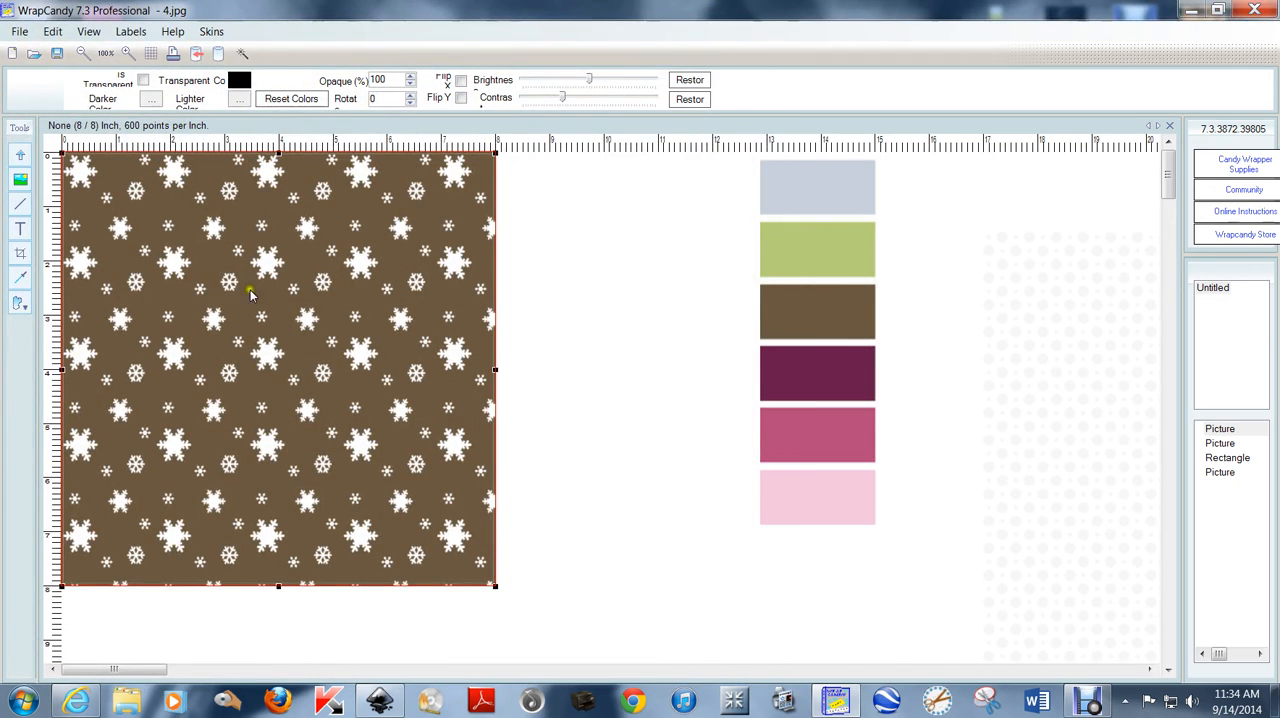
Move the snowflake overlay and the brown rectangle off the page, leaving the page area empty.
{"action": "left_click_drag", "start_coordinate": [116, 230], "coordinate": [854, 335]}
{"action": "left_click", "coordinate": [189, 200]}
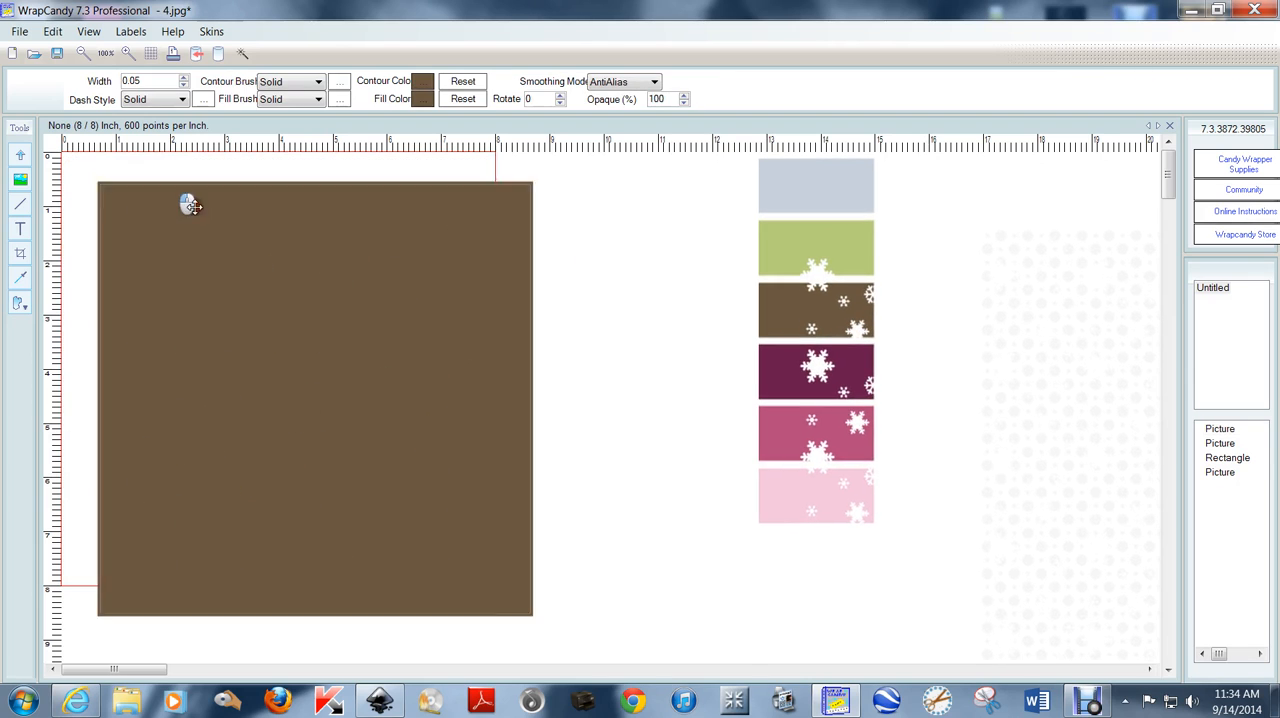
{"action": "left_click_drag", "start_coordinate": [189, 200], "coordinate": [737, 526]}
Insert the exported pink snowflake JPEG "2" from the desktop onto the empty page.
{"action": "left_click", "coordinate": [170, 254]}
{"action": "right_click", "coordinate": [198, 262]}
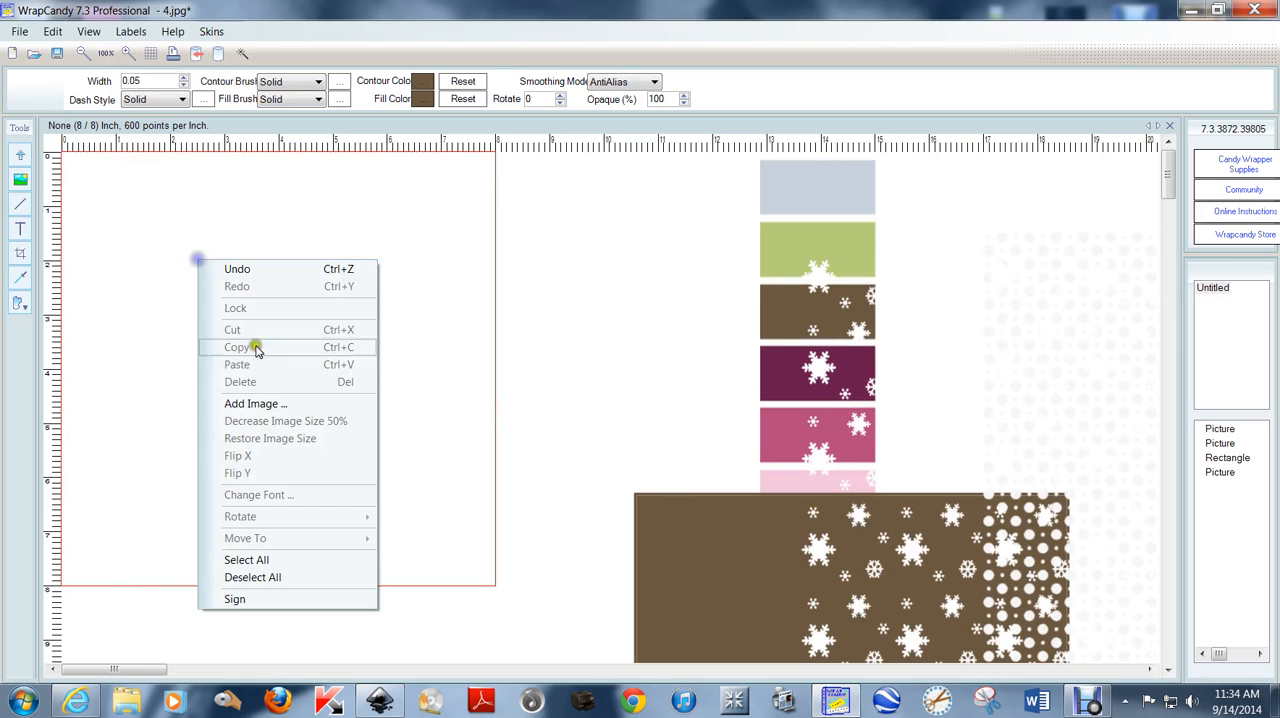
{"action": "left_click", "coordinate": [272, 404]}
{"action": "left_click", "coordinate": [860, 282]}
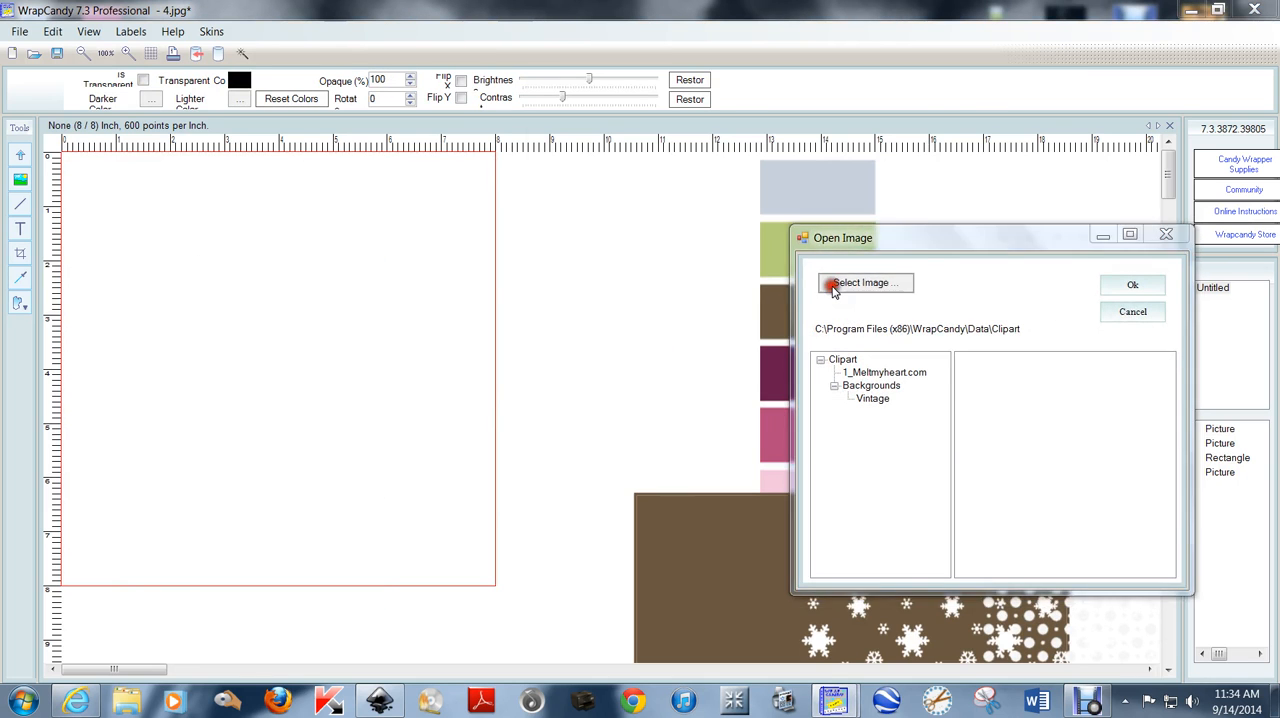
{"action": "scroll", "coordinate": [1207, 388], "scroll_direction": "down", "scroll_amount": 3}
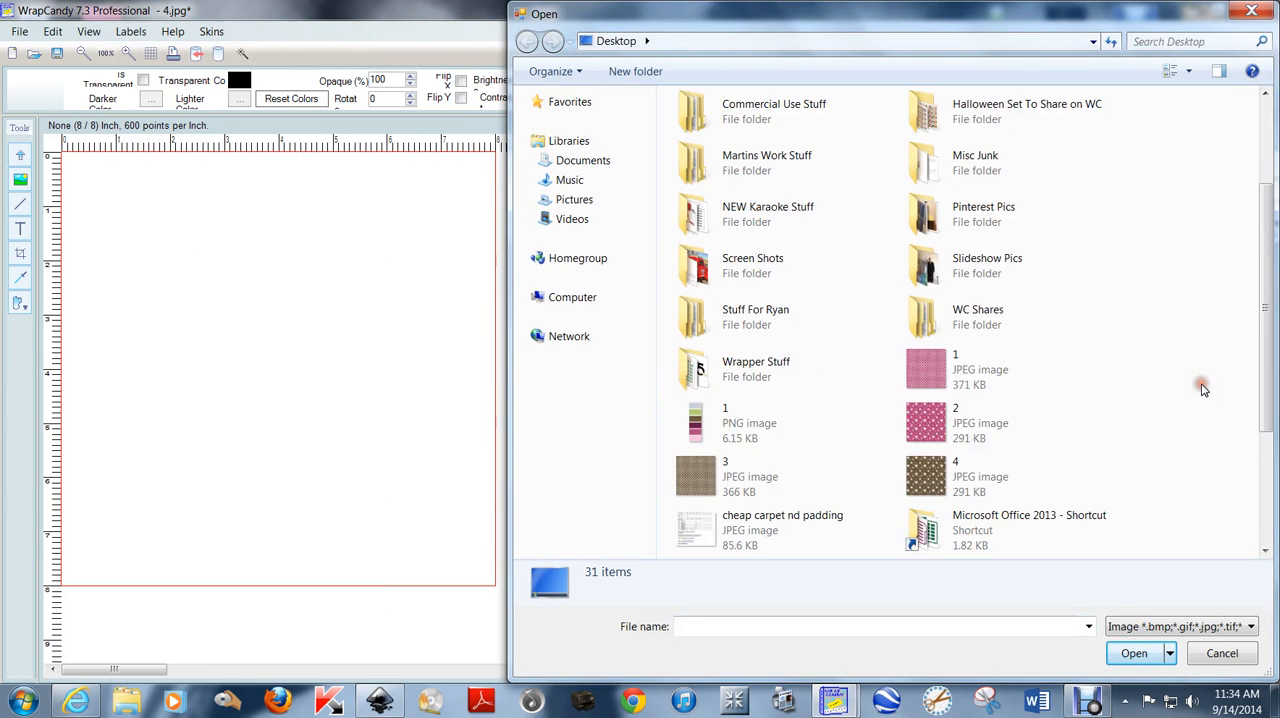
{"action": "left_click", "coordinate": [926, 427]}
{"action": "double_click", "coordinate": [926, 427]}
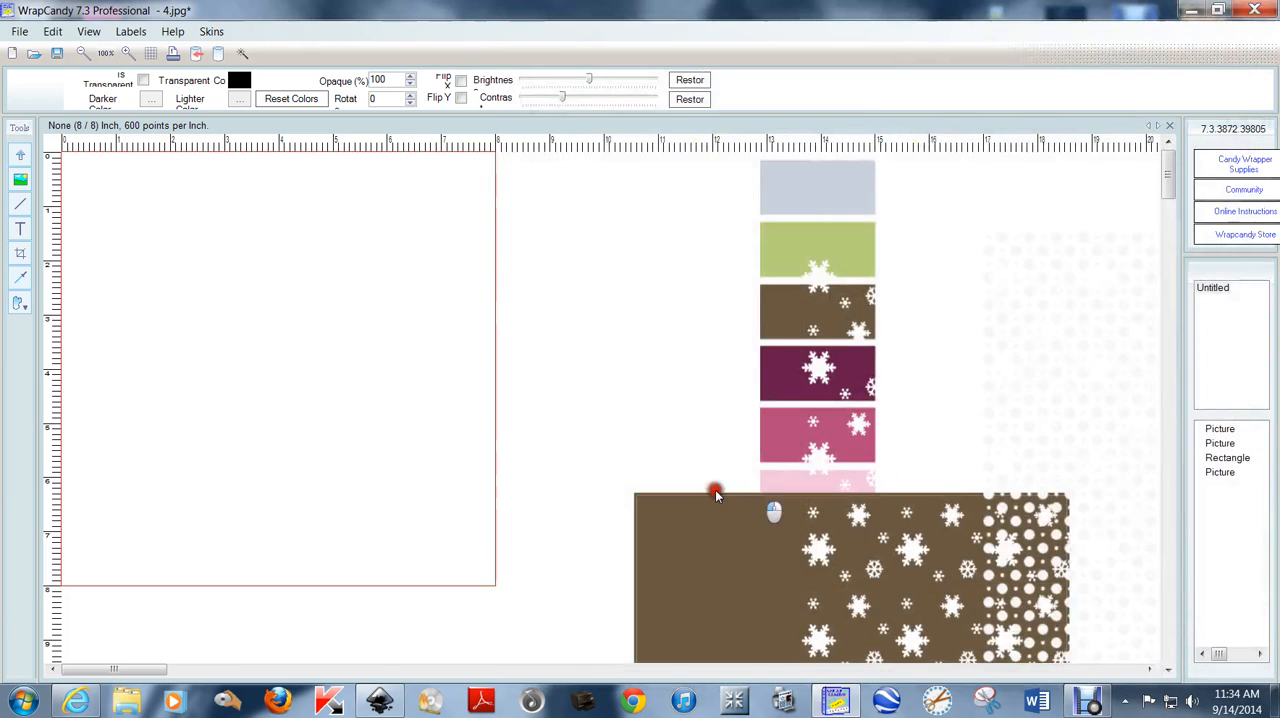
Reduce the inserted pink snowflake image by 50% twice, then align it to the page corner and stretch it to fill the page.
{"action": "right_click", "coordinate": [501, 318]}
{"action": "left_click", "coordinate": [601, 476]}
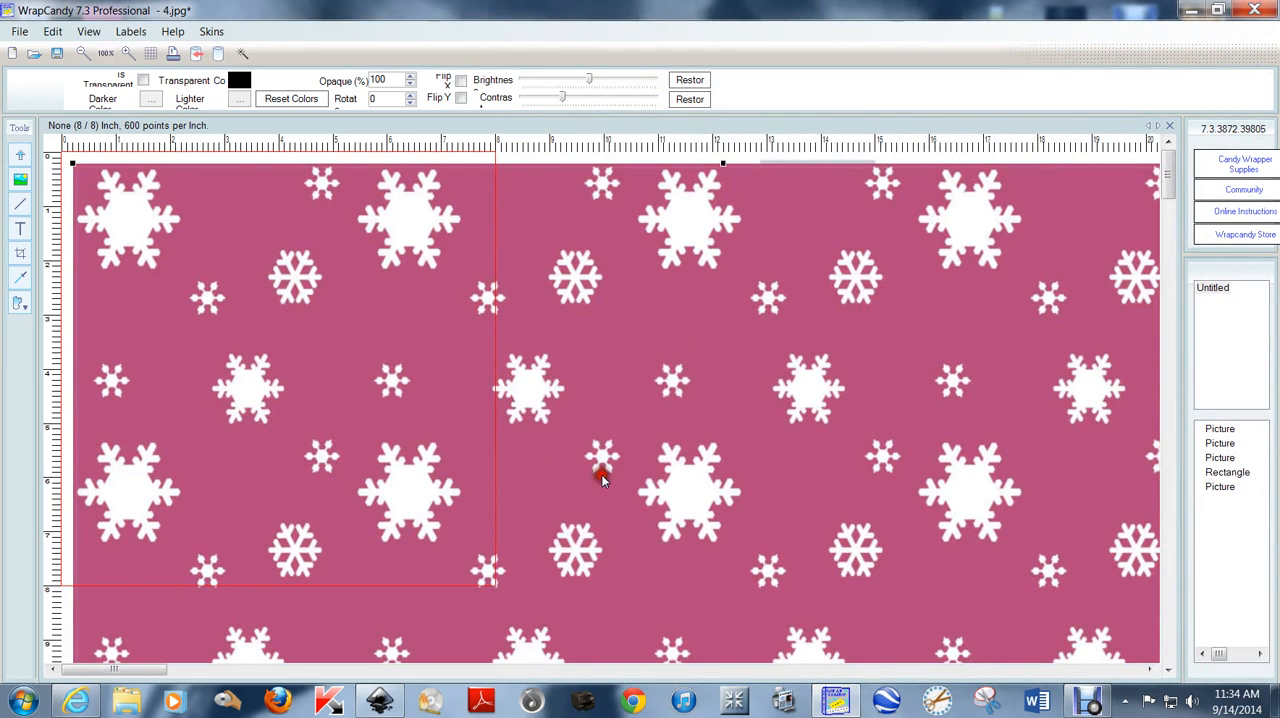
{"action": "right_click", "coordinate": [568, 334]}
{"action": "left_click", "coordinate": [643, 494]}
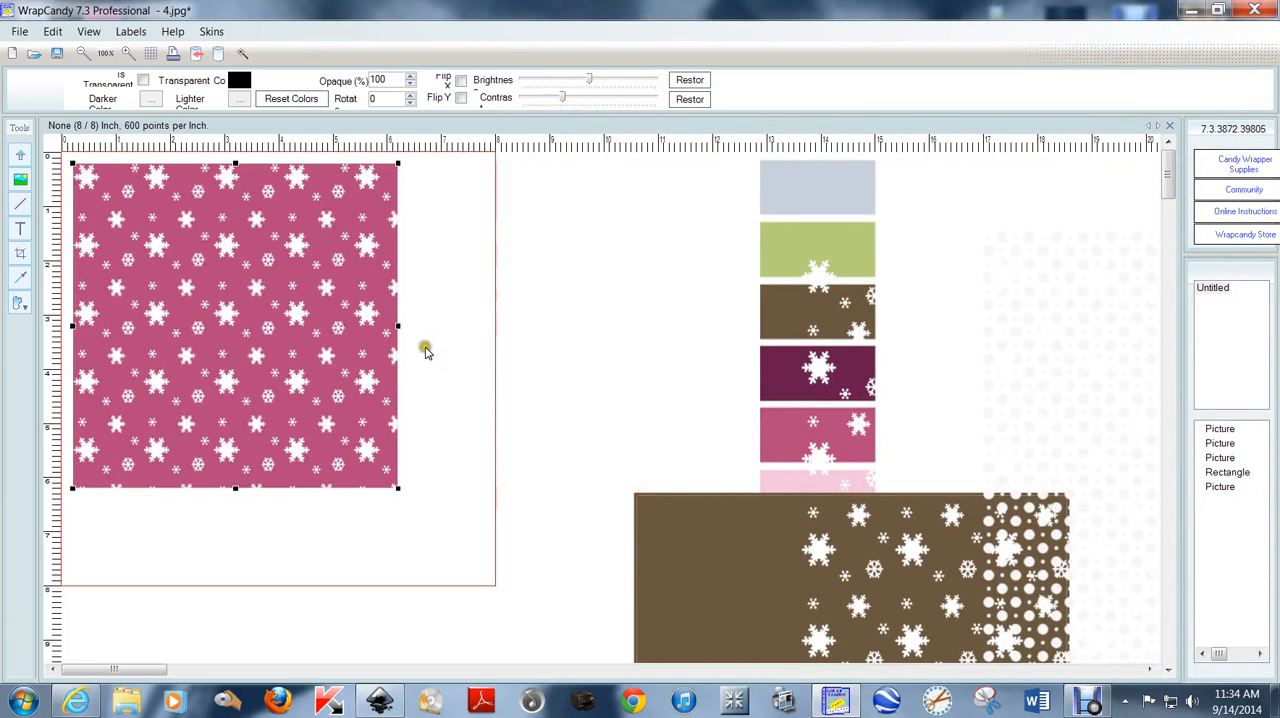
{"action": "left_click_drag", "start_coordinate": [357, 340], "coordinate": [341, 333]}
{"action": "left_click_drag", "start_coordinate": [383, 474], "coordinate": [495, 538]}
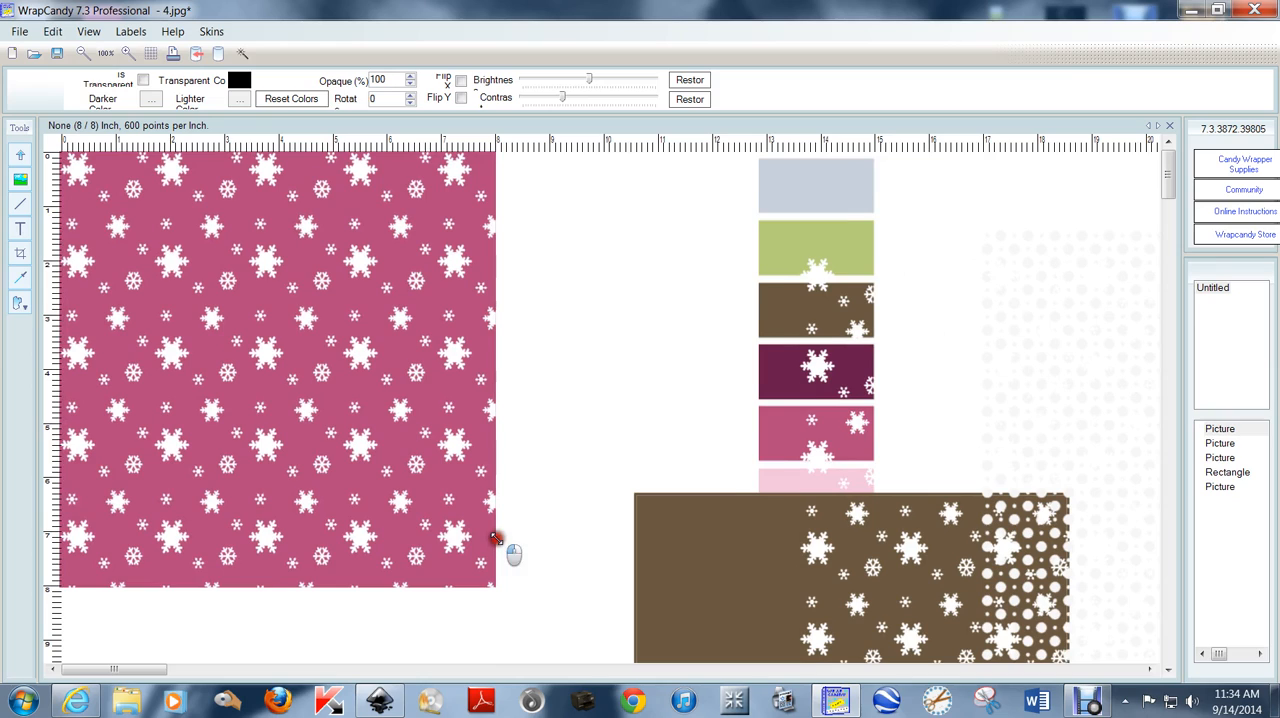
{"action": "left_click", "coordinate": [583, 343]}
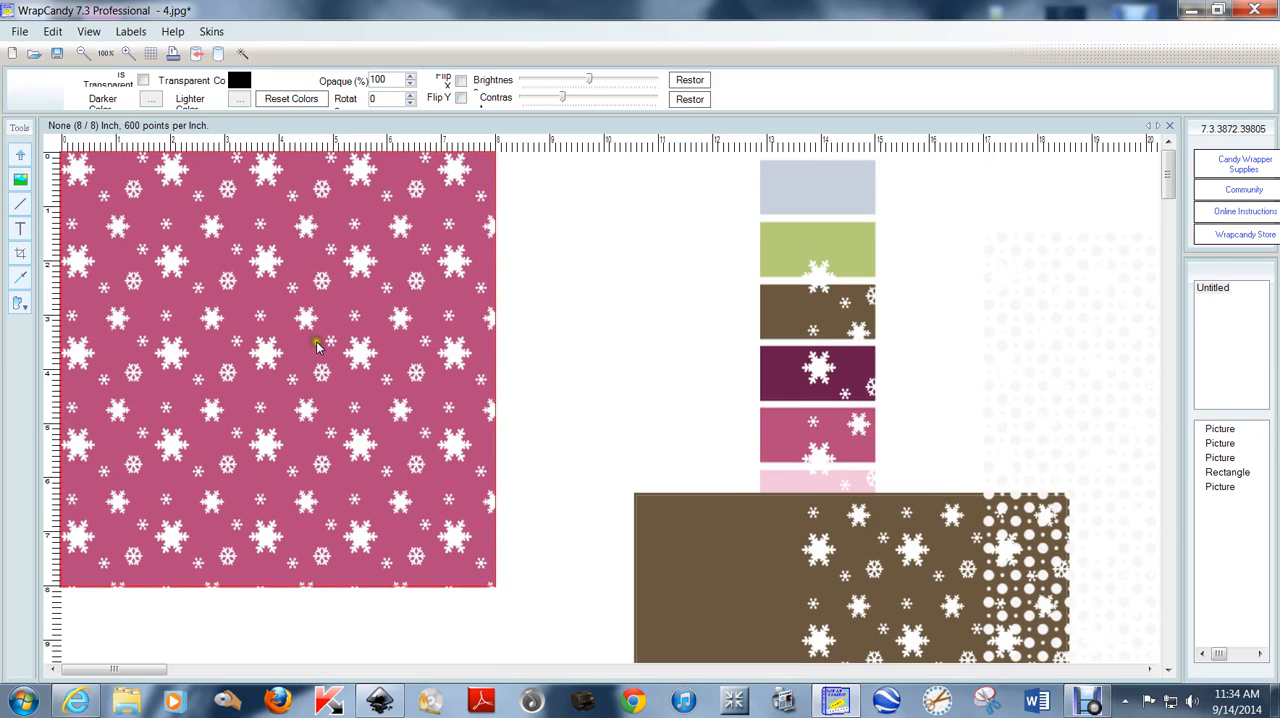
Delete the inserted pink snowflake image and move the brown rectangle back to cover the page.
{"action": "left_click", "coordinate": [268, 292]}
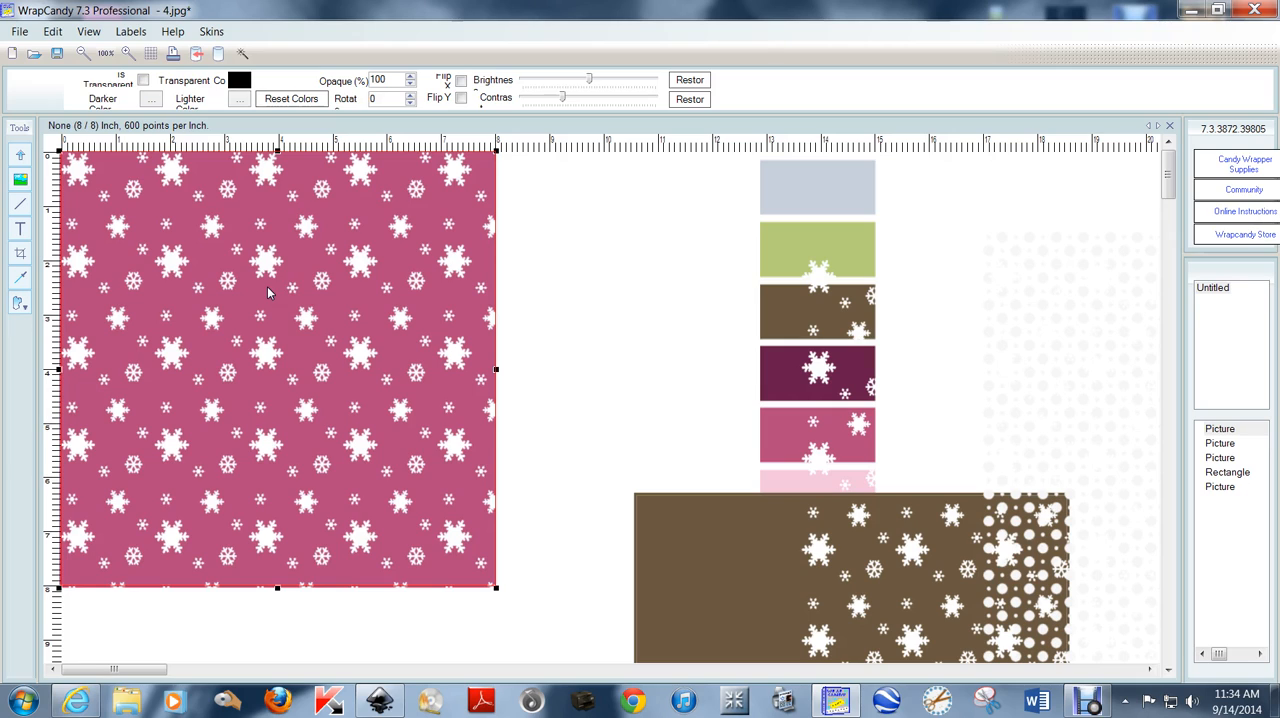
{"action": "key", "text": "Delete"}
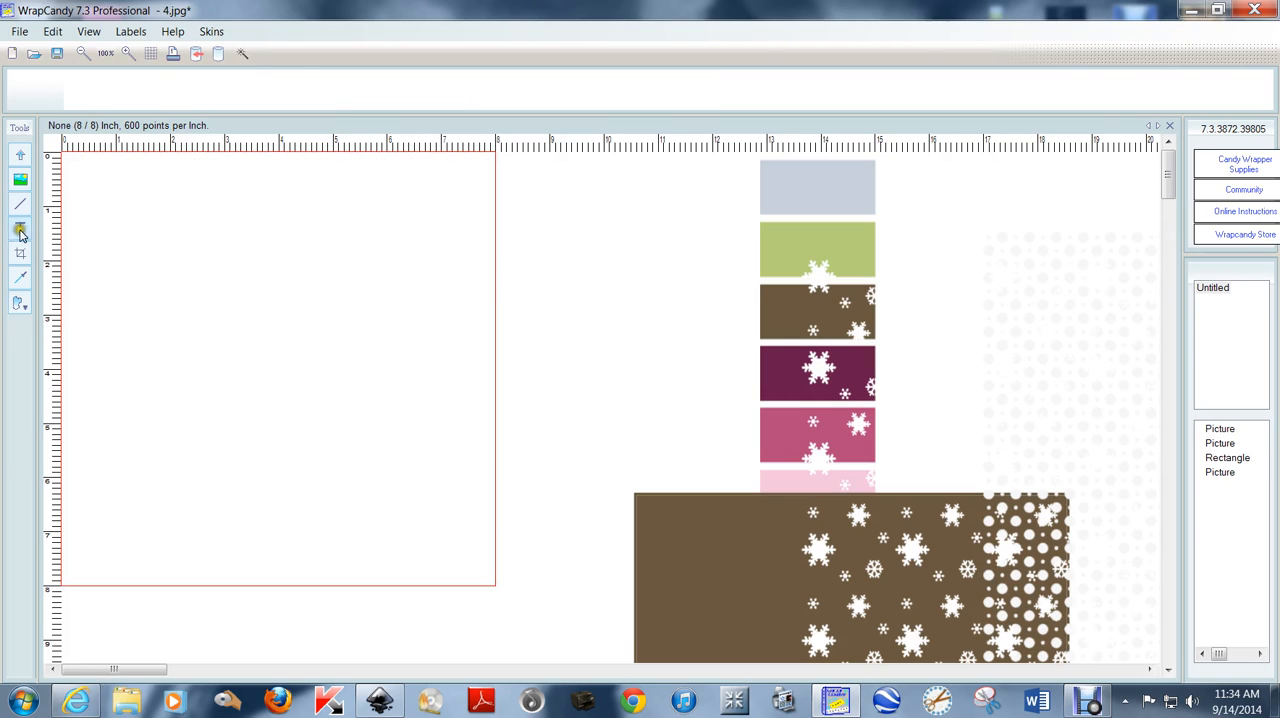
{"action": "left_click", "coordinate": [20, 280]}
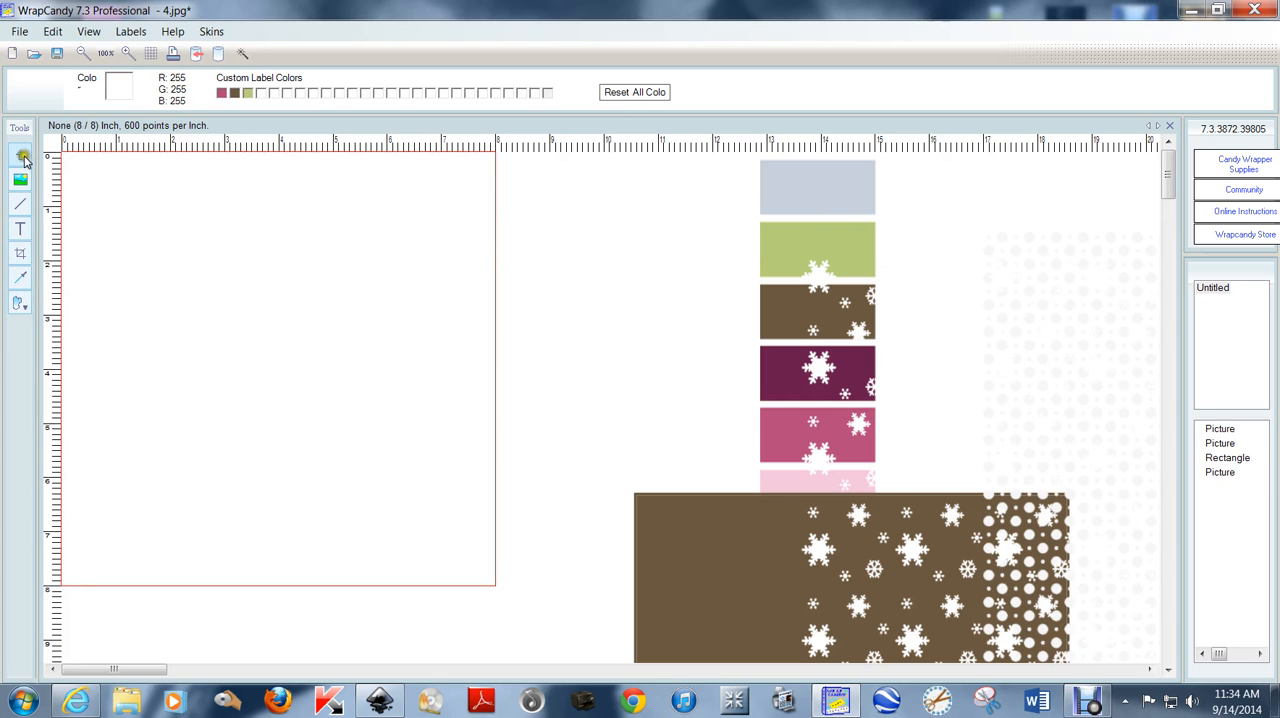
{"action": "left_click_drag", "start_coordinate": [735, 568], "coordinate": [159, 228]}
{"action": "right_click", "coordinate": [289, 241]}
{"action": "left_click", "coordinate": [621, 285]}
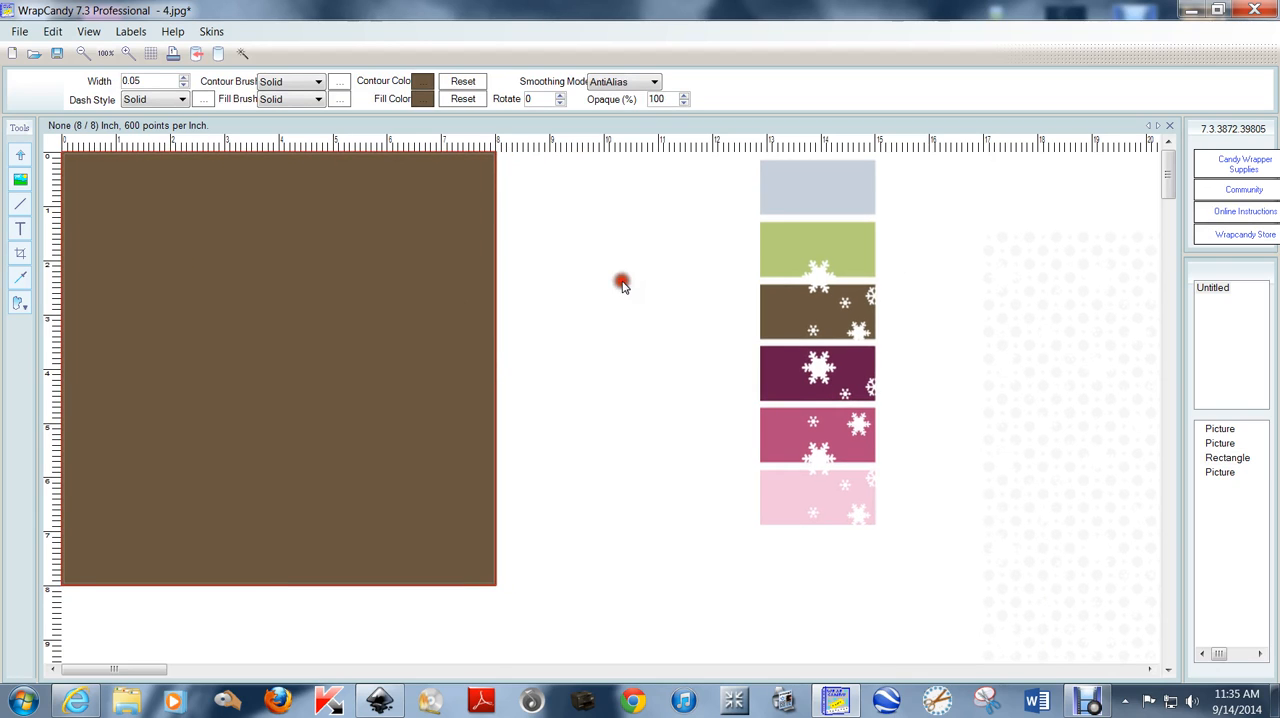
Set the brown rectangle's contour and fill colours to the green custom label colour.
{"action": "left_click", "coordinate": [277, 268]}
{"action": "left_click", "coordinate": [420, 85]}
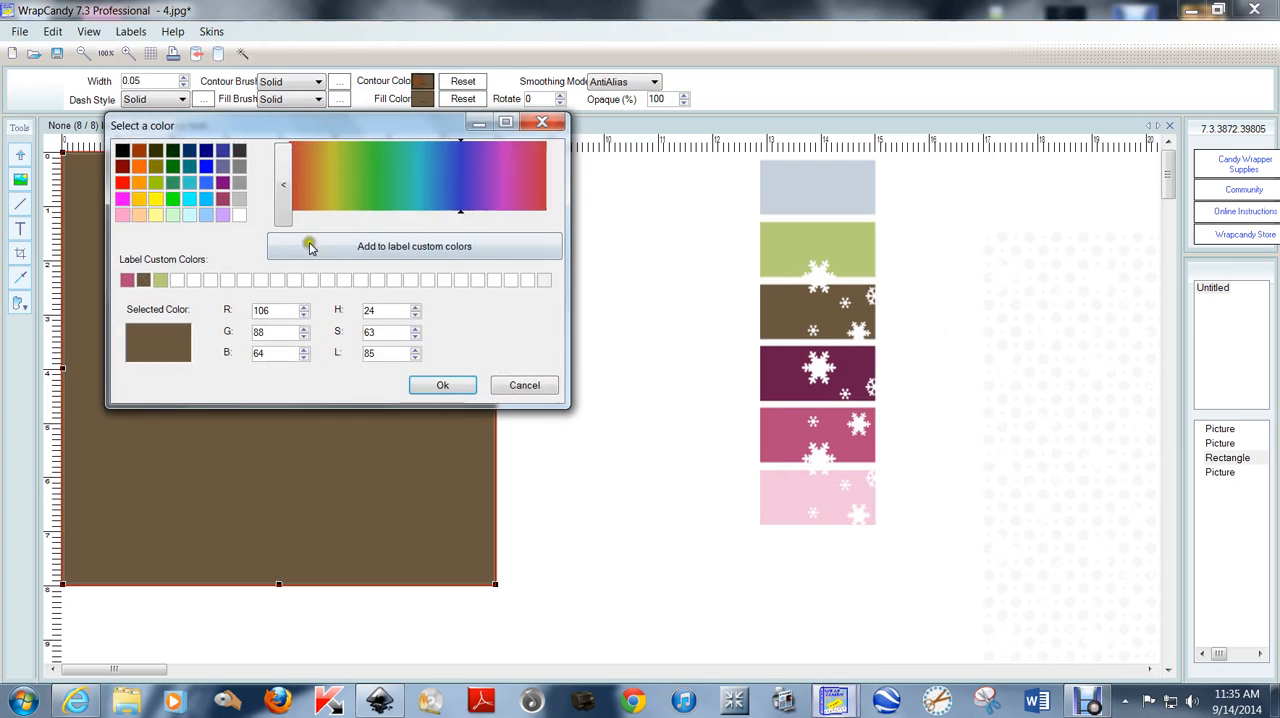
{"action": "left_click", "coordinate": [160, 279]}
{"action": "left_click", "coordinate": [470, 388]}
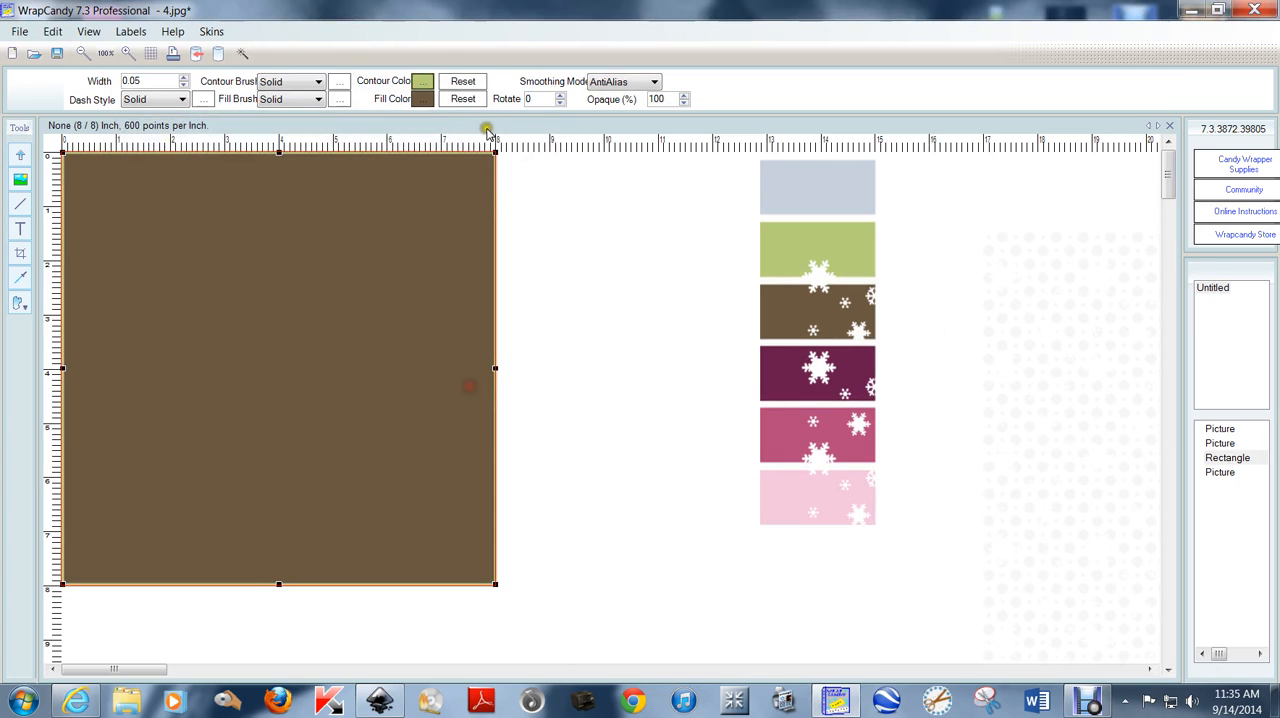
{"action": "left_click", "coordinate": [420, 99]}
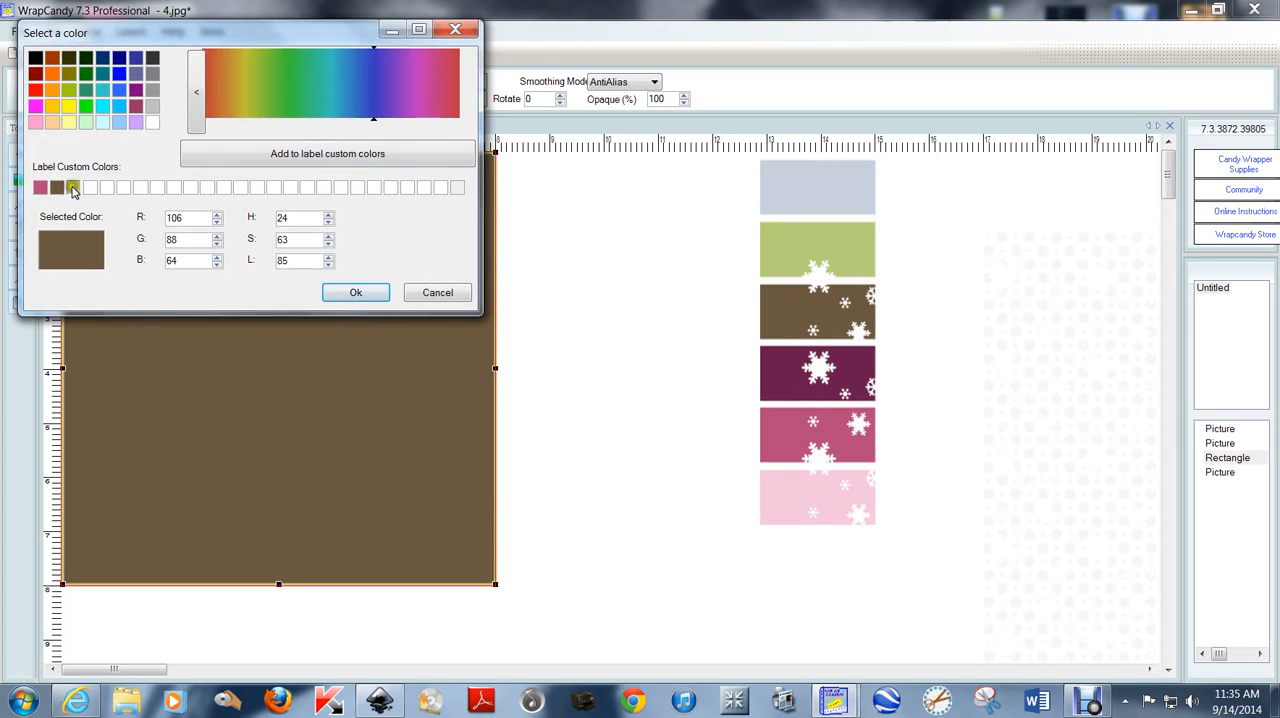
{"action": "left_click", "coordinate": [72, 188]}
{"action": "left_click", "coordinate": [350, 291]}
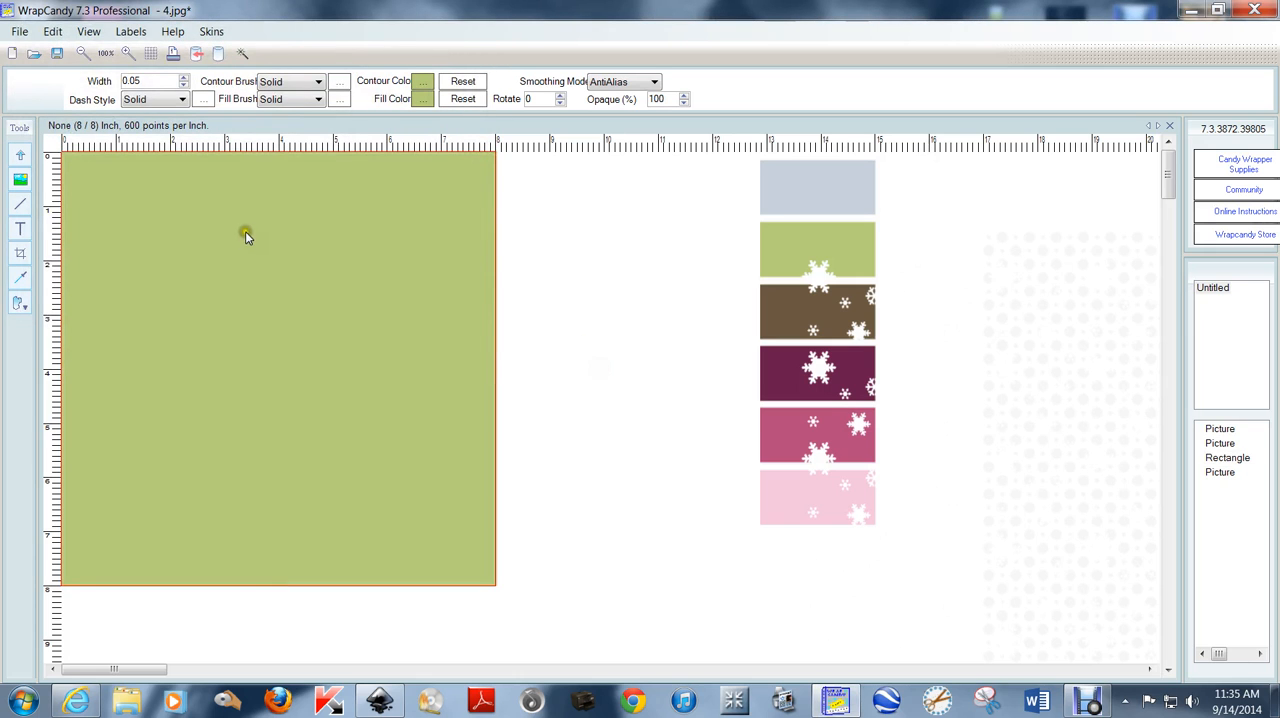
Insert the transparent overlay path2998 from the desktop and stretch it to cover the green rectangle.
{"action": "right_click", "coordinate": [246, 236]}
{"action": "left_click", "coordinate": [337, 376]}
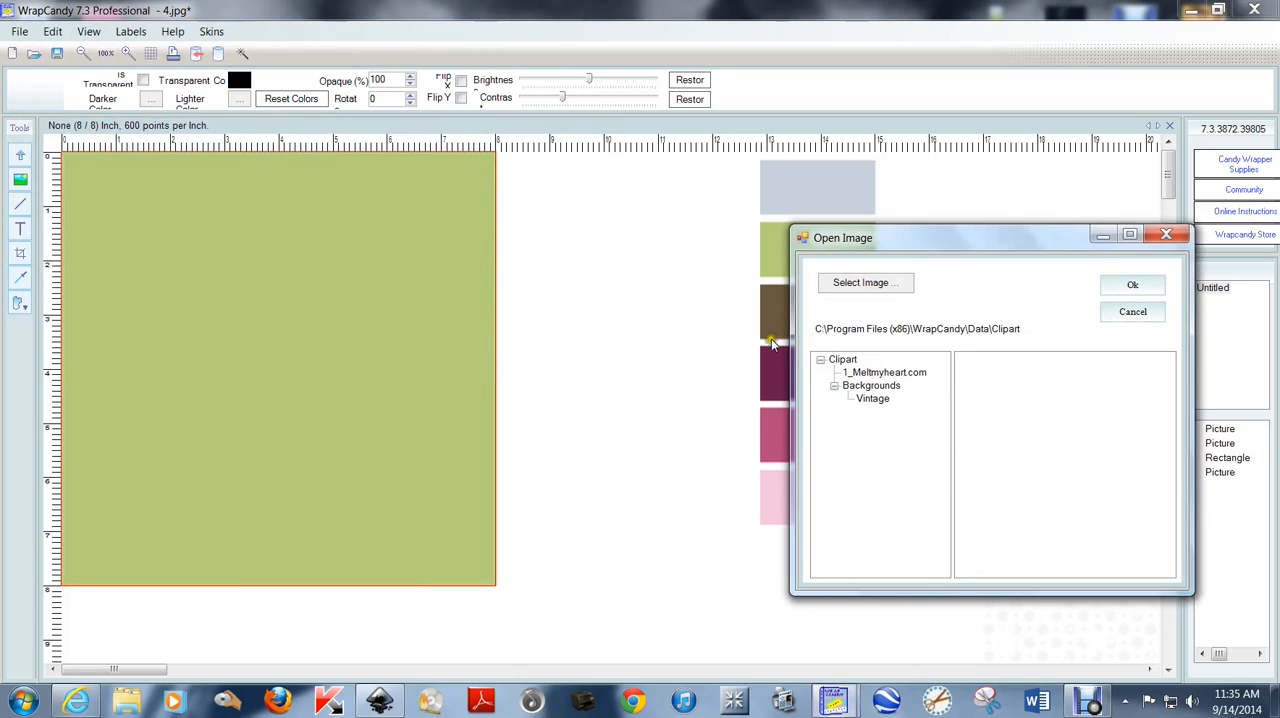
{"action": "left_click", "coordinate": [903, 282]}
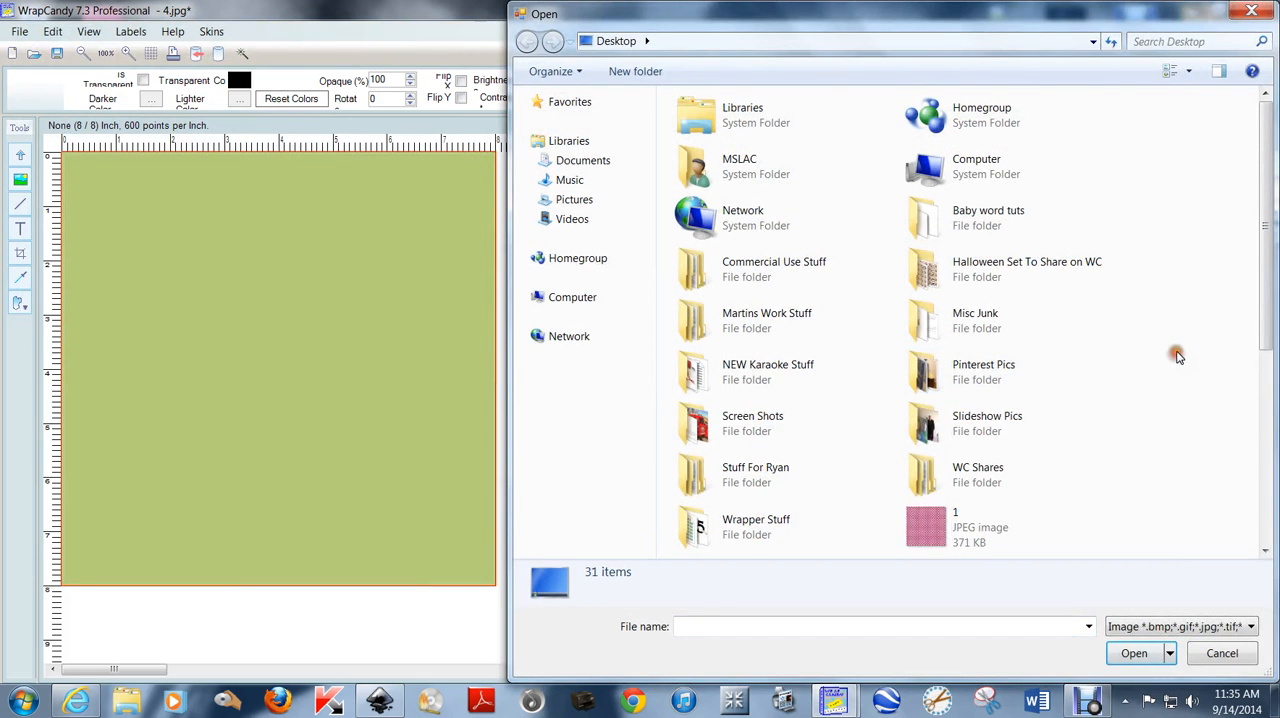
{"action": "scroll", "coordinate": [1180, 354], "scroll_direction": "down", "scroll_amount": 3}
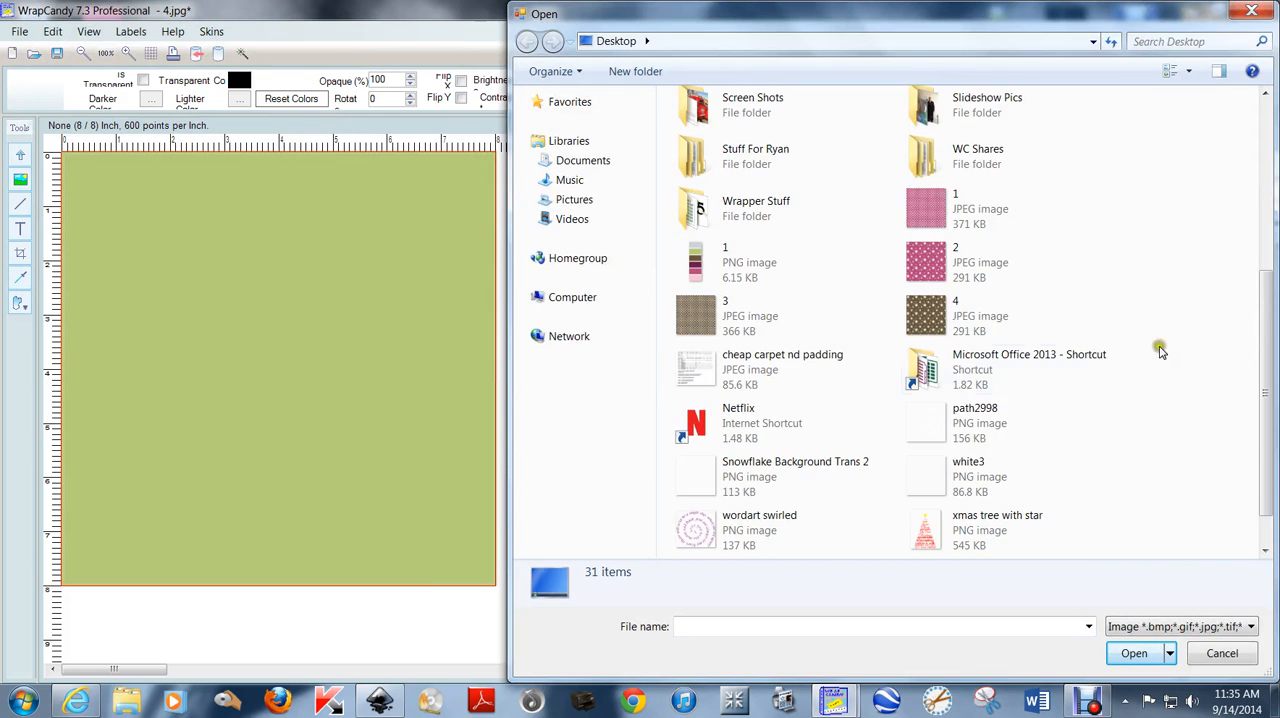
{"action": "double_click", "coordinate": [962, 428]}
{"action": "left_click_drag", "start_coordinate": [278, 355], "coordinate": [261, 335]}
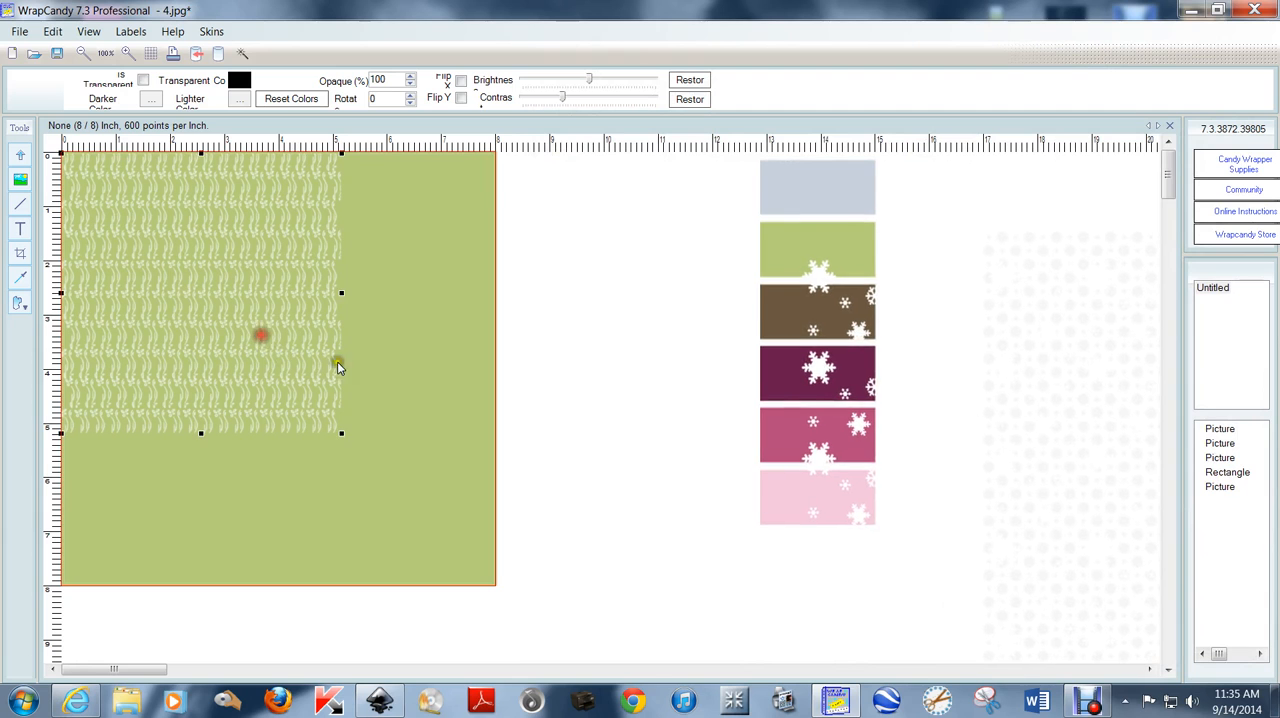
{"action": "left_click_drag", "start_coordinate": [341, 435], "coordinate": [495, 555]}
{"action": "left_click", "coordinate": [583, 434]}
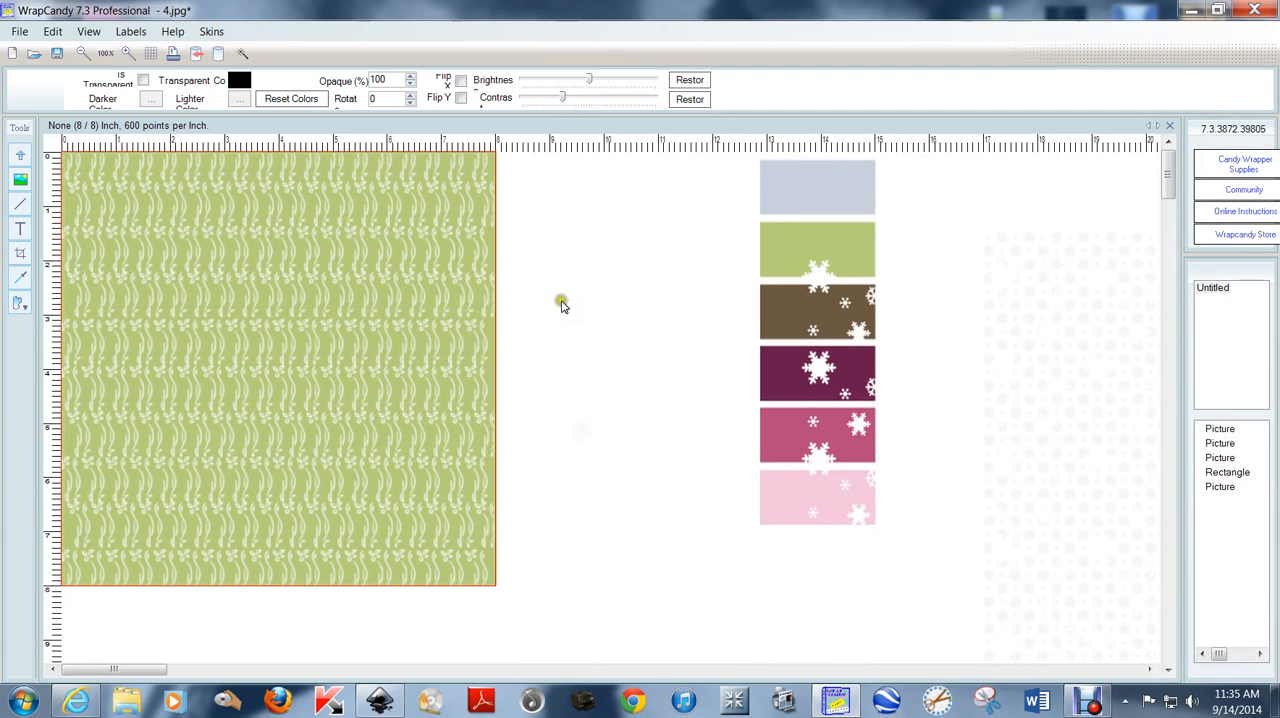
Export the green patterned page as a high-quality JPEG at 300 resolution named "5" on the desktop, and show the desktop.
{"action": "left_click", "coordinate": [20, 33]}
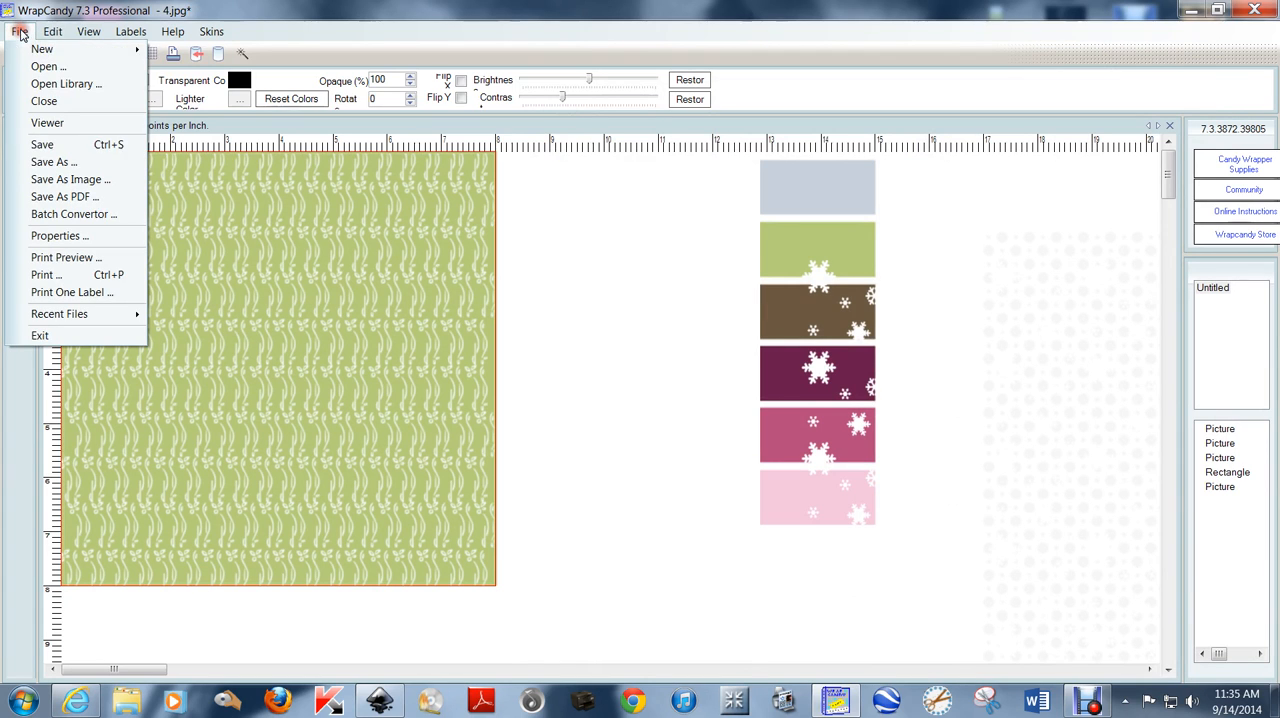
{"action": "left_click", "coordinate": [91, 177]}
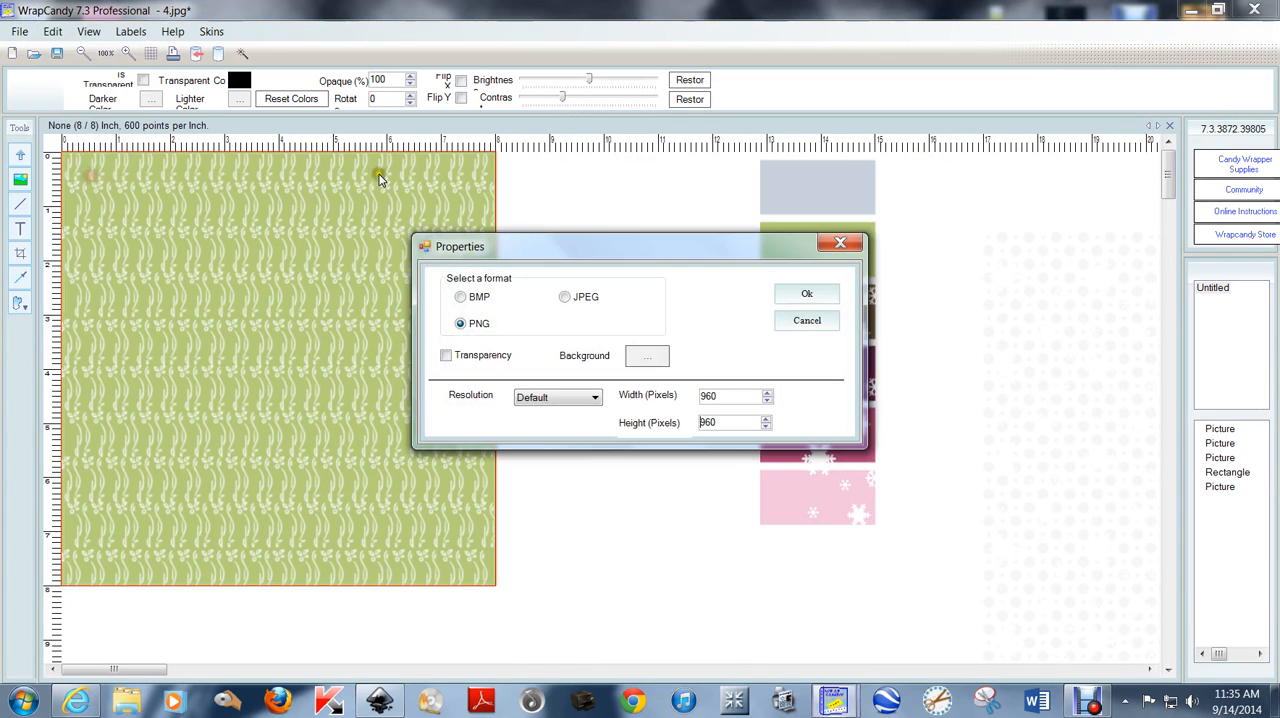
{"action": "left_click", "coordinate": [564, 297]}
{"action": "left_click", "coordinate": [603, 359]}
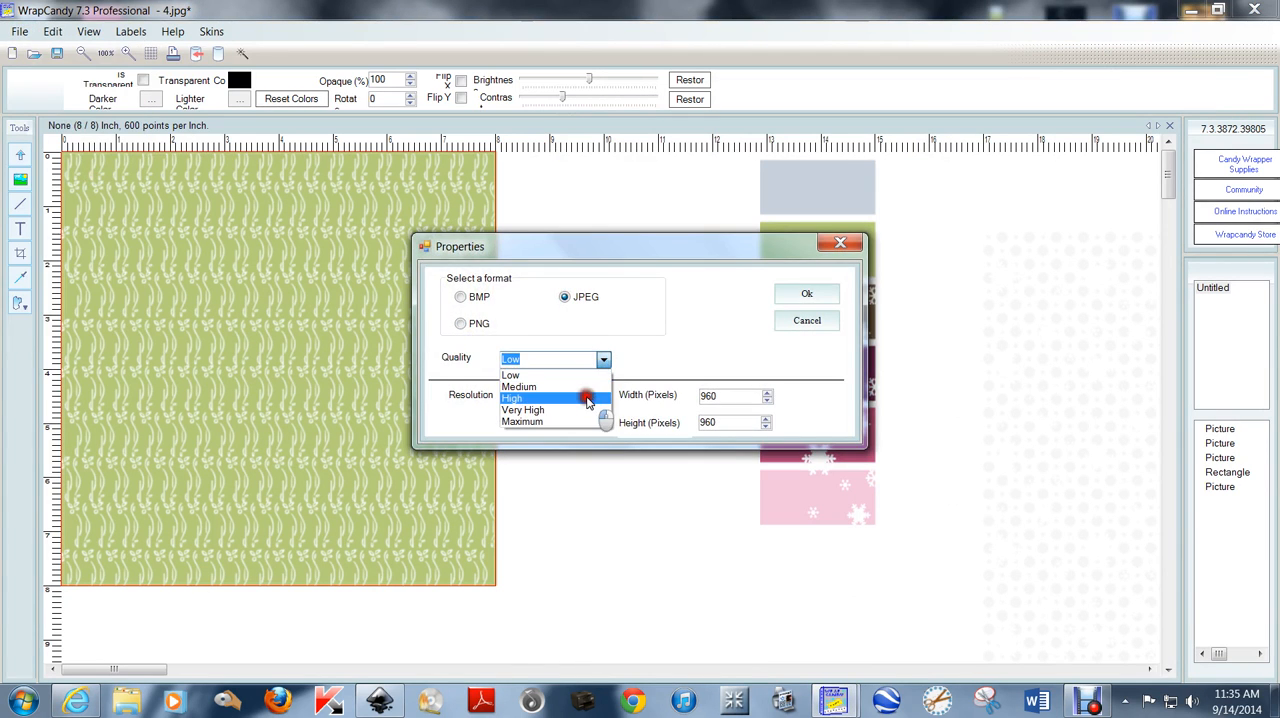
{"action": "left_click", "coordinate": [588, 398]}
{"action": "left_click", "coordinate": [594, 397]}
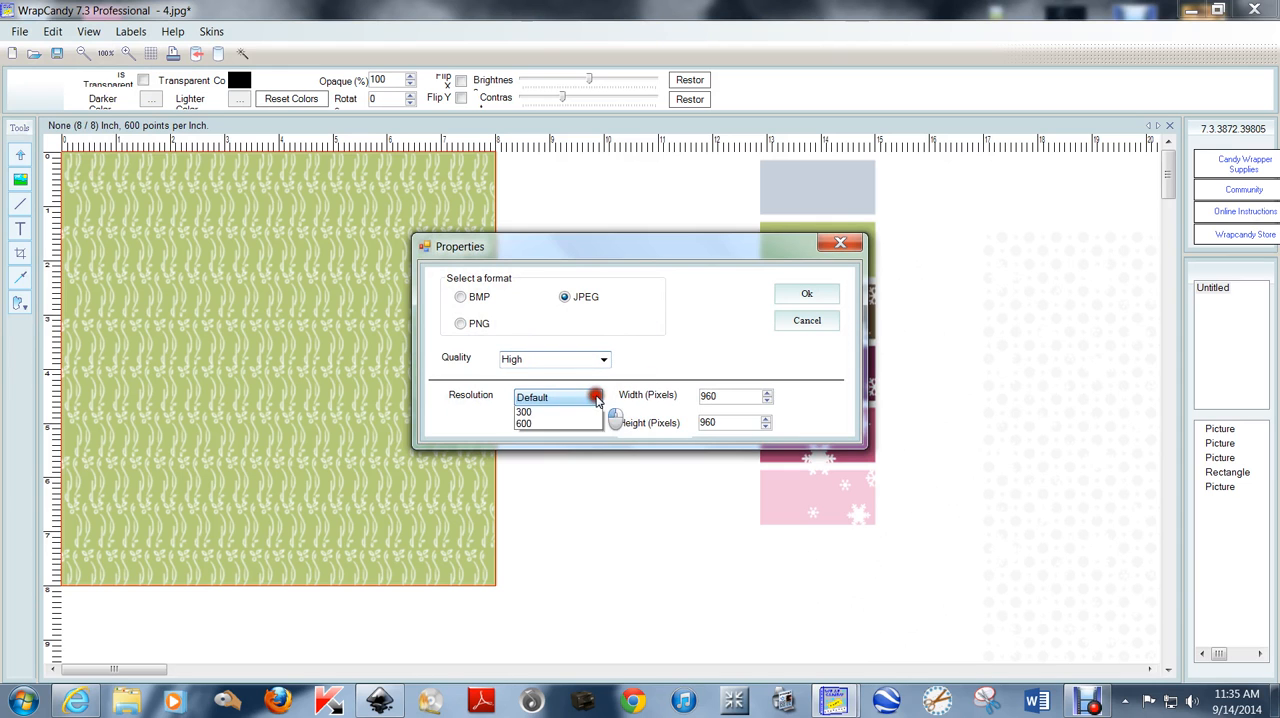
{"action": "left_click", "coordinate": [589, 420]}
{"action": "left_click", "coordinate": [797, 296]}
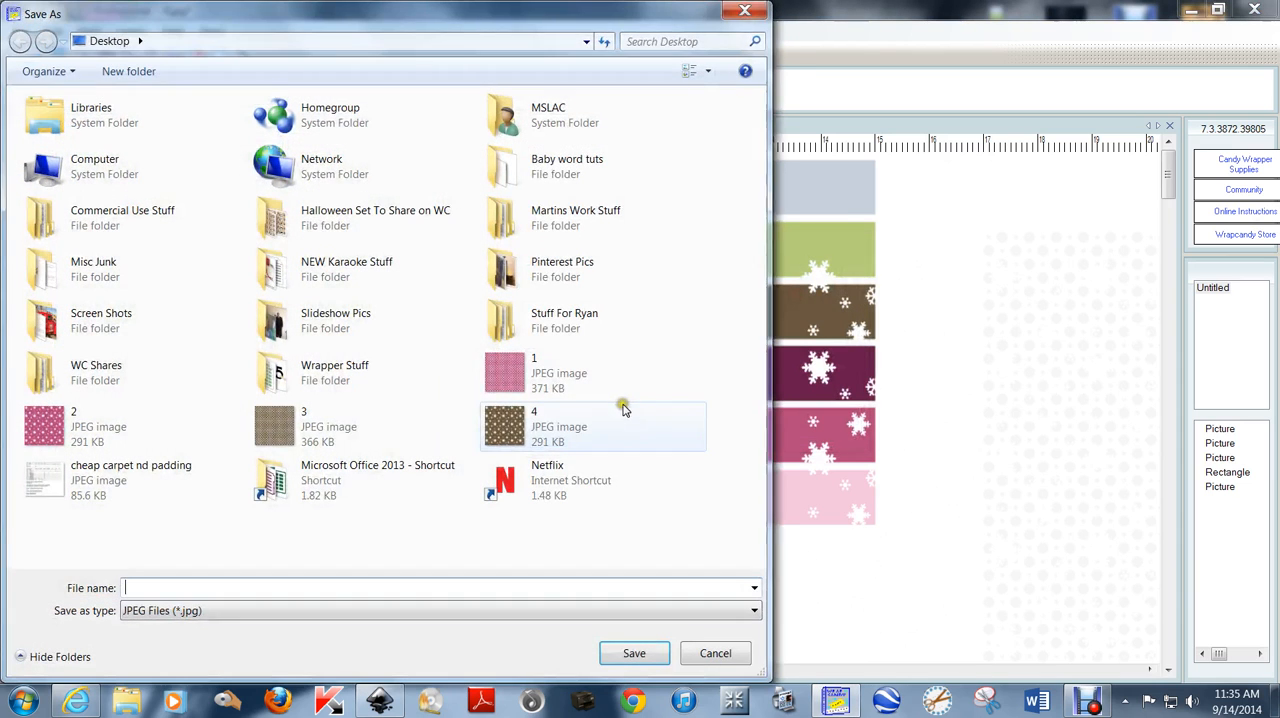
{"action": "type", "text": "5"}
{"action": "key", "text": "Return"}
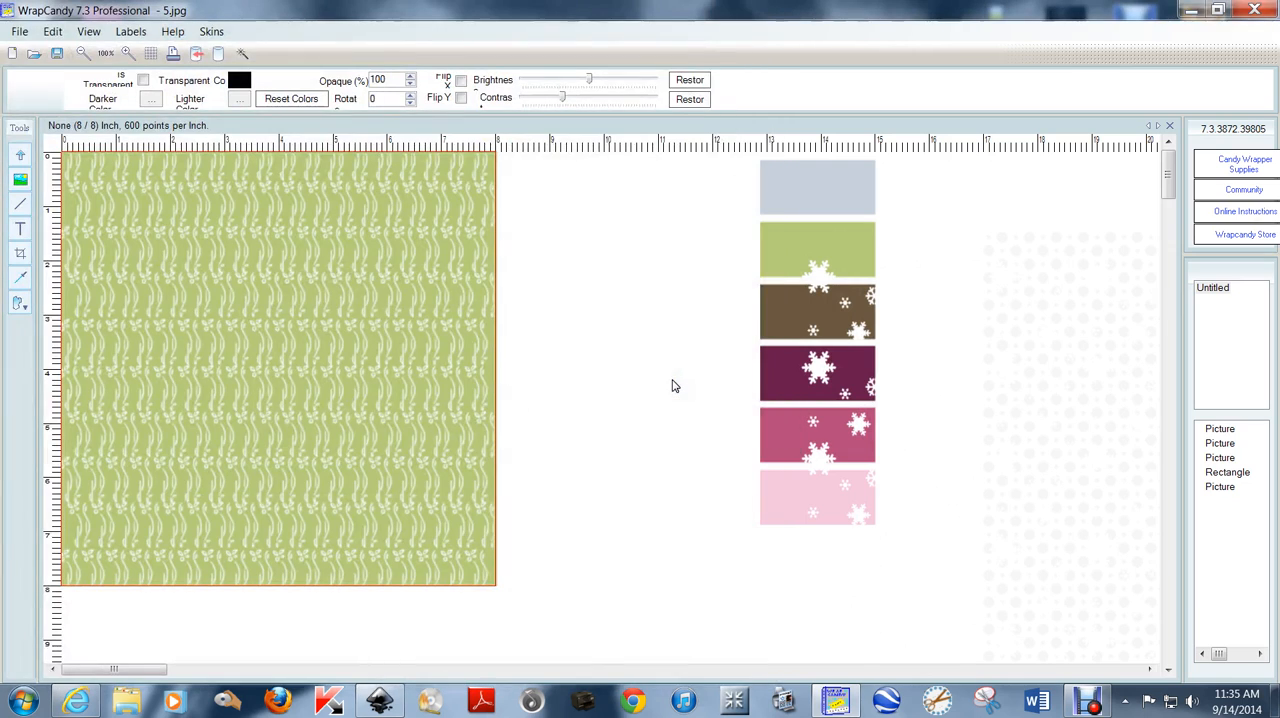
{"action": "left_click", "coordinate": [620, 270]}
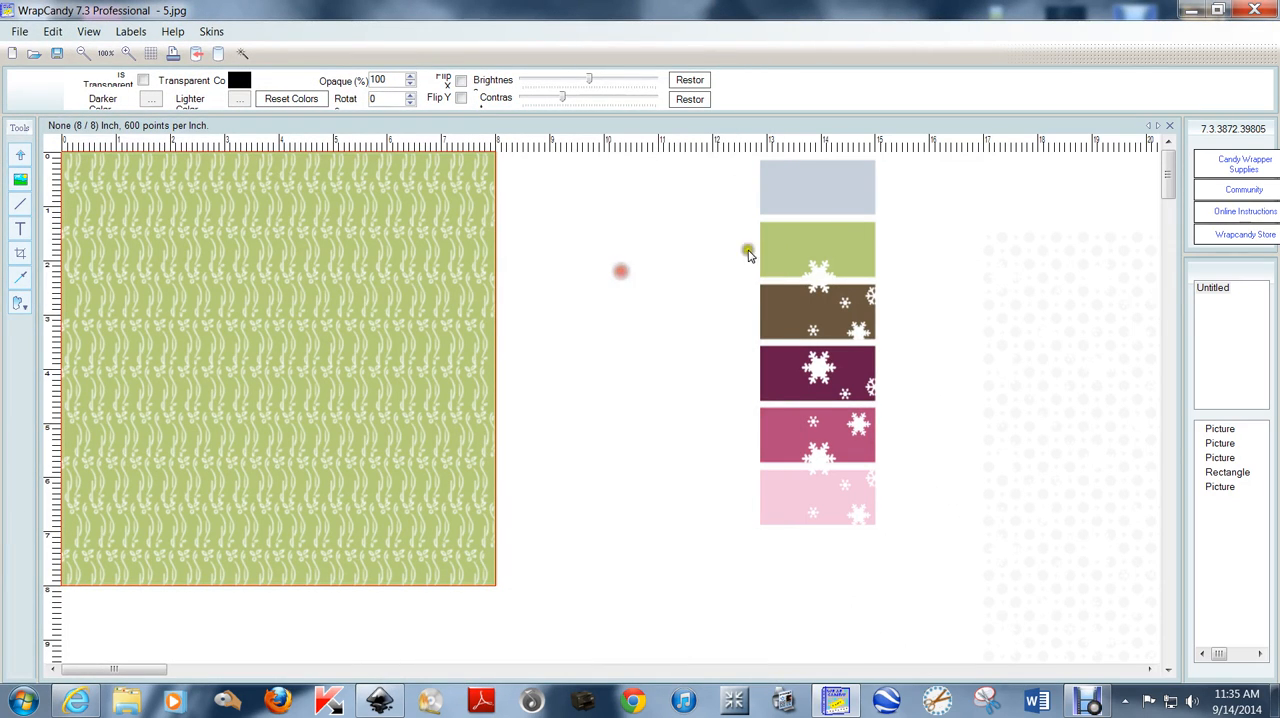
{"action": "left_click", "coordinate": [1191, 9]}
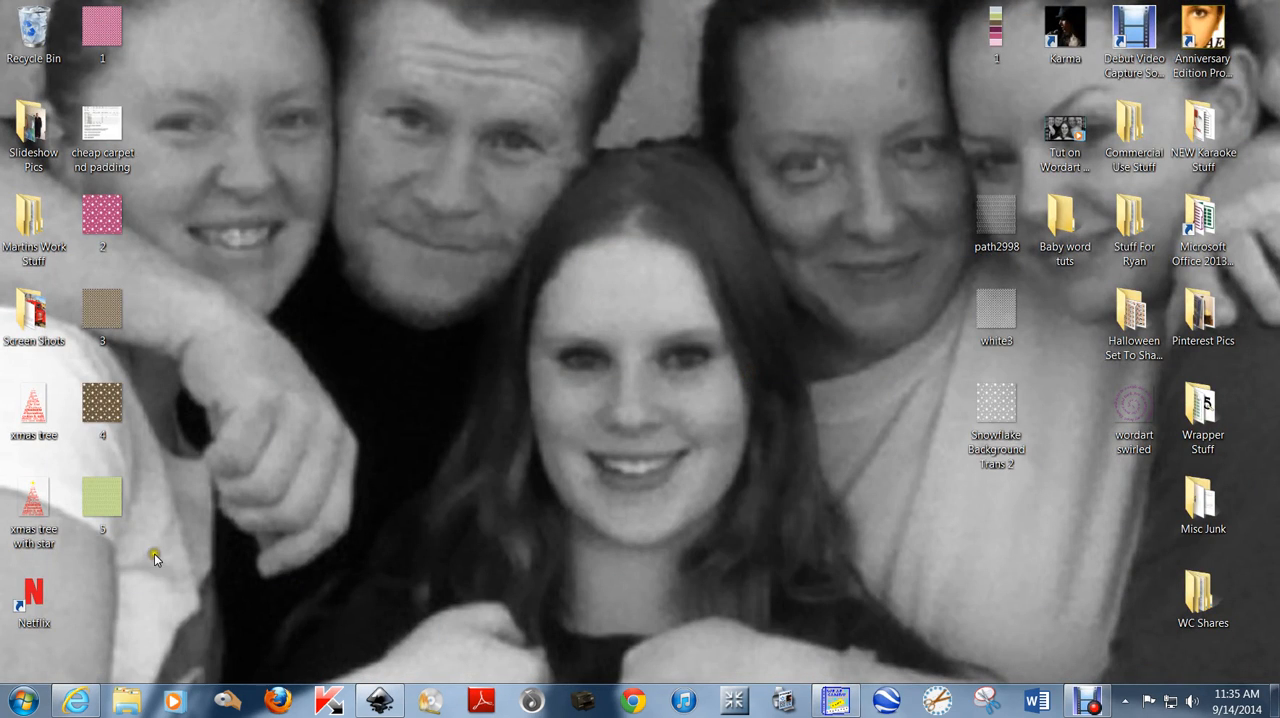
Move the five exported background images 1 to 5 into a column beside the overlay files on the desktop.
{"action": "left_click_drag", "start_coordinate": [154, 553], "coordinate": [860, 238]}
{"action": "left_click_drag", "start_coordinate": [103, 30], "coordinate": [858, 126]}
{"action": "left_click", "coordinate": [643, 235]}
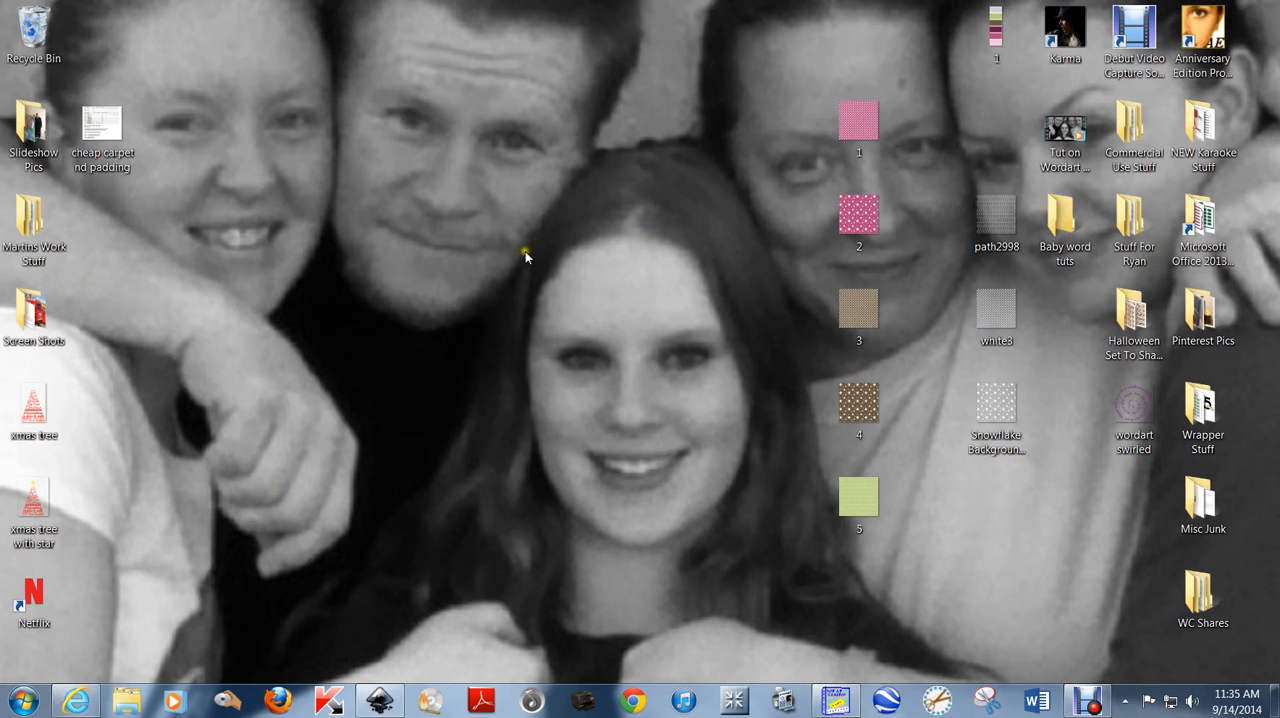
{"action": "left_click_drag", "start_coordinate": [810, 92], "coordinate": [922, 580]}
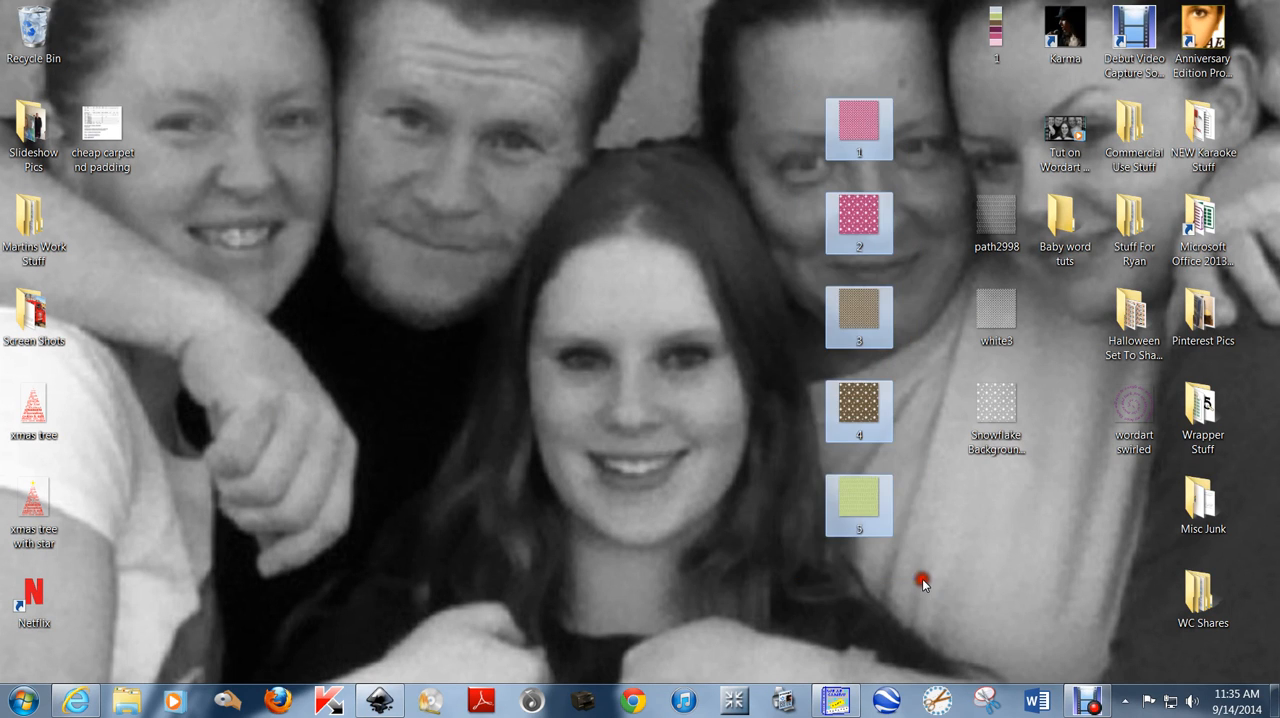
{"action": "left_click", "coordinate": [983, 587]}
Switch to WrapCandy and create a new document from the Standard Candy Wrapper preset, 5.2 x 5.5 inches at 600 pixels/inch.
{"action": "left_click", "coordinate": [830, 700]}
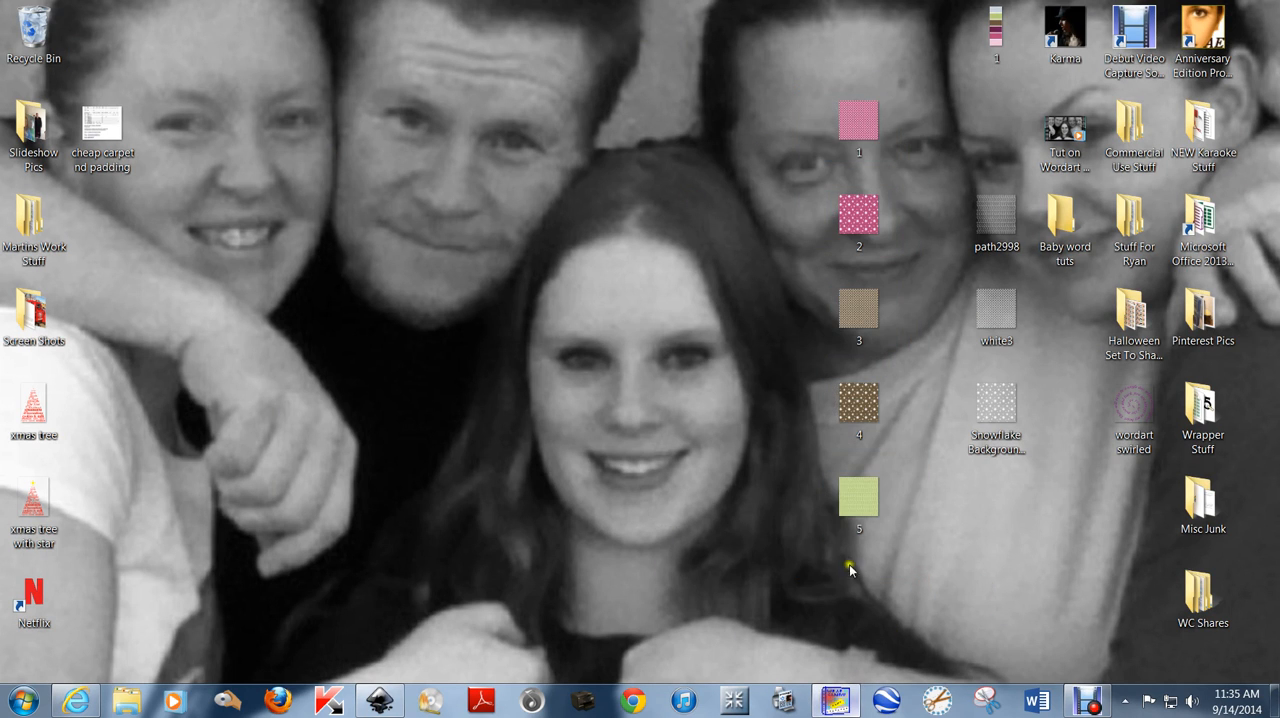
{"action": "left_click", "coordinate": [14, 55]}
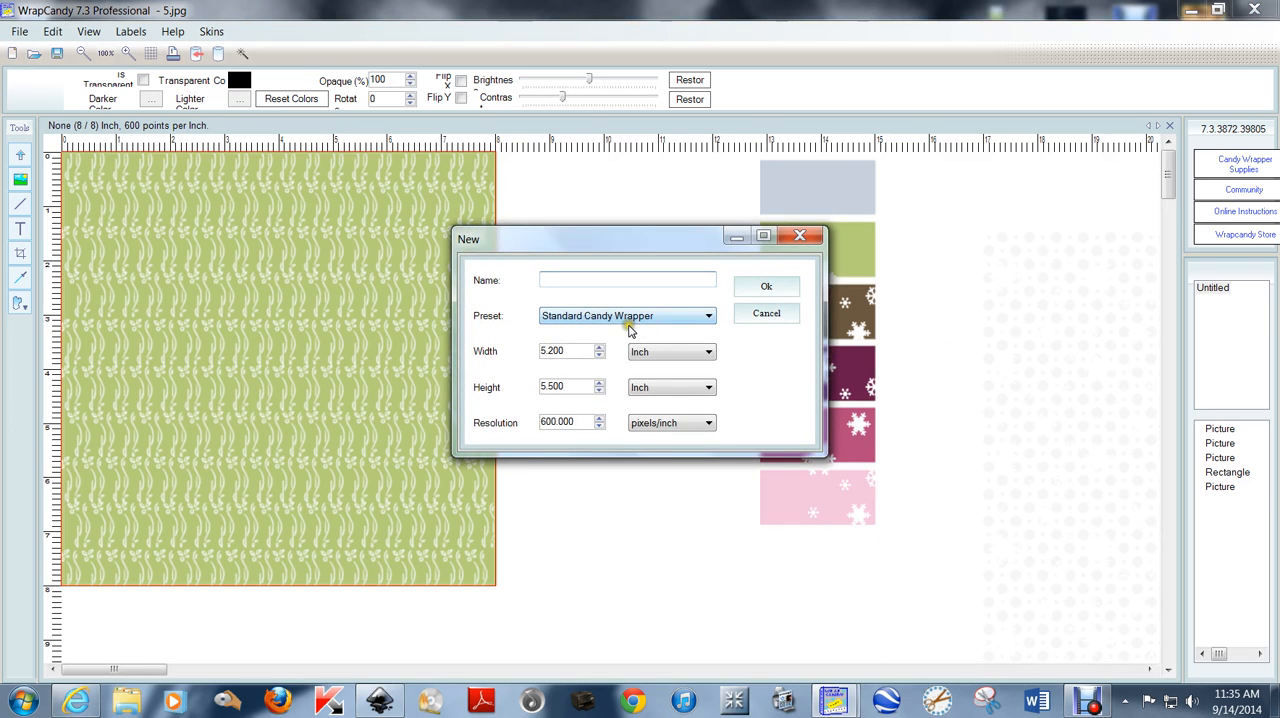
{"action": "left_click", "coordinate": [766, 286]}
Insert the green patterned JPEG image "5" from the desktop onto the blank wrapper page.
{"action": "left_click", "coordinate": [398, 239]}
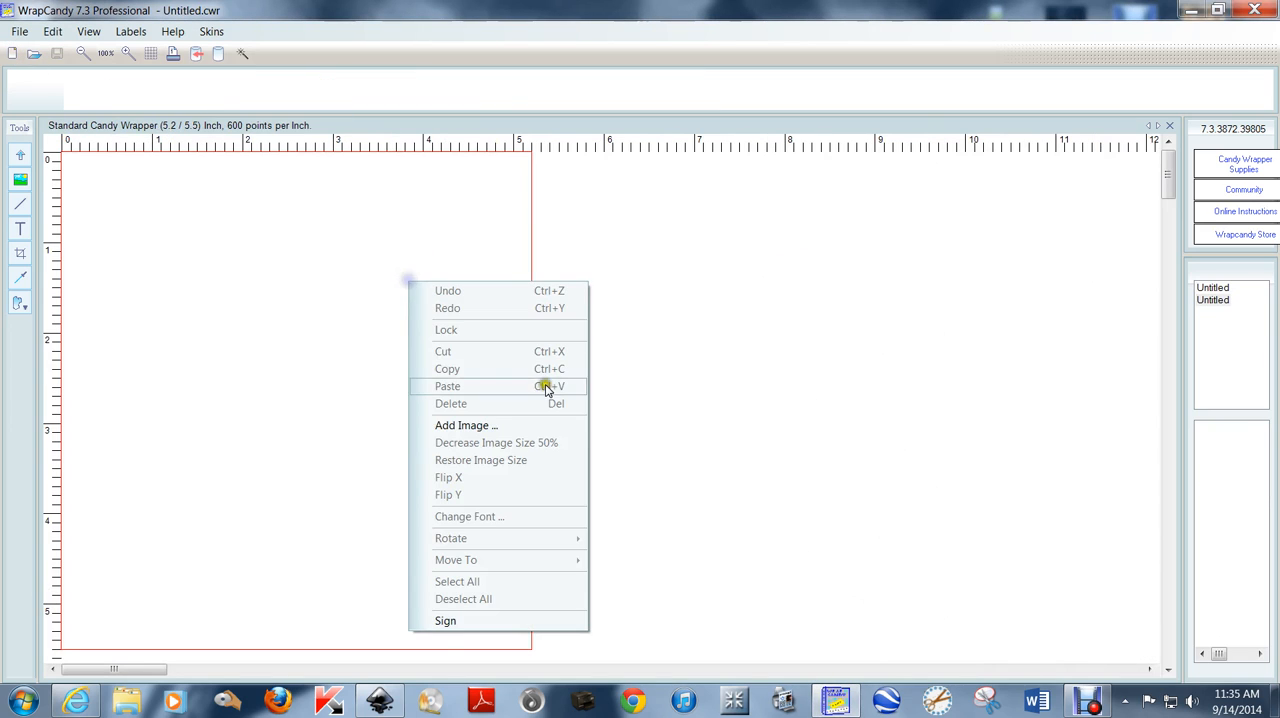
{"action": "left_click", "coordinate": [448, 423]}
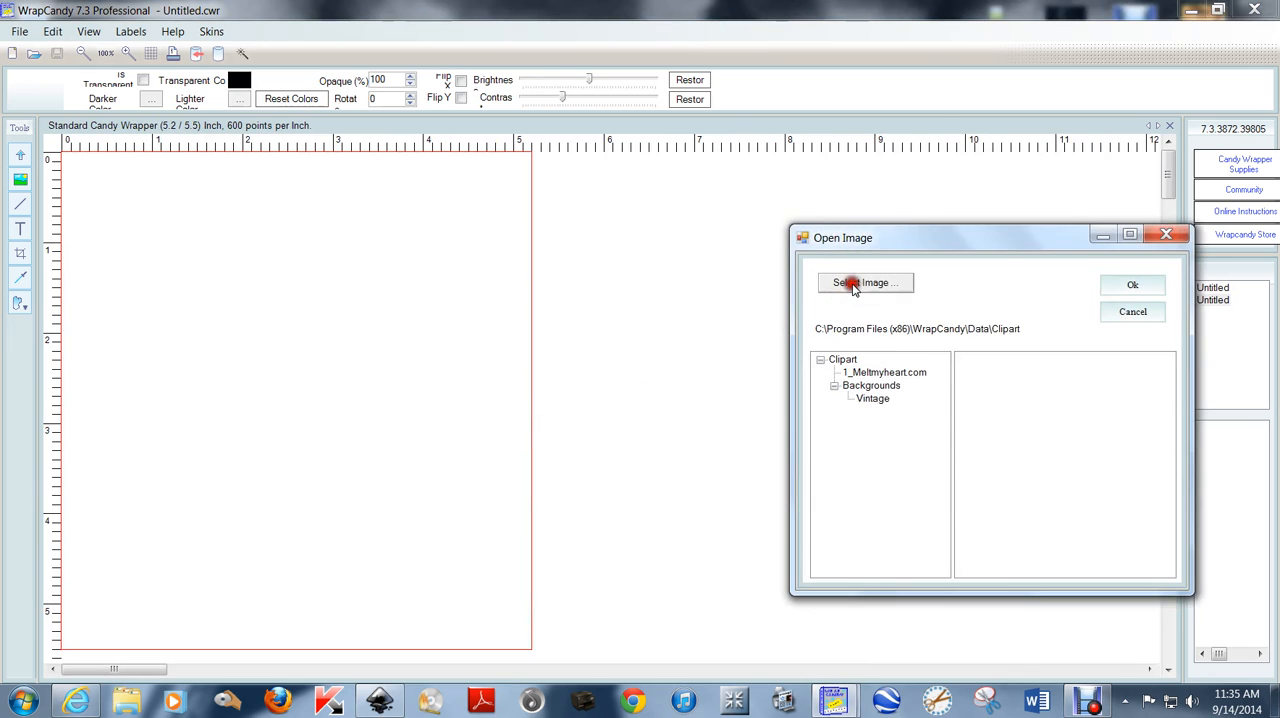
{"action": "left_click", "coordinate": [853, 284]}
{"action": "scroll", "coordinate": [1194, 362], "scroll_direction": "down", "scroll_amount": 5}
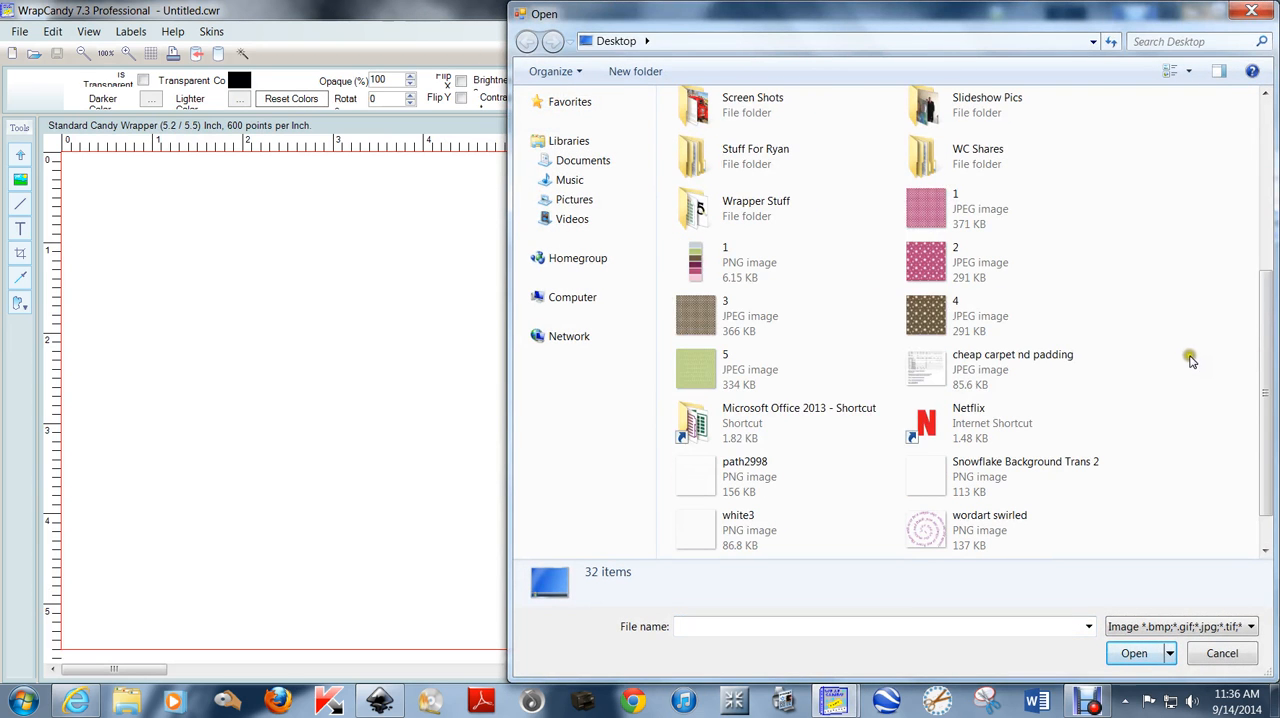
{"action": "double_click", "coordinate": [755, 366]}
Decrease the inserted green image's size by 50% three times.
{"action": "right_click", "coordinate": [296, 314]}
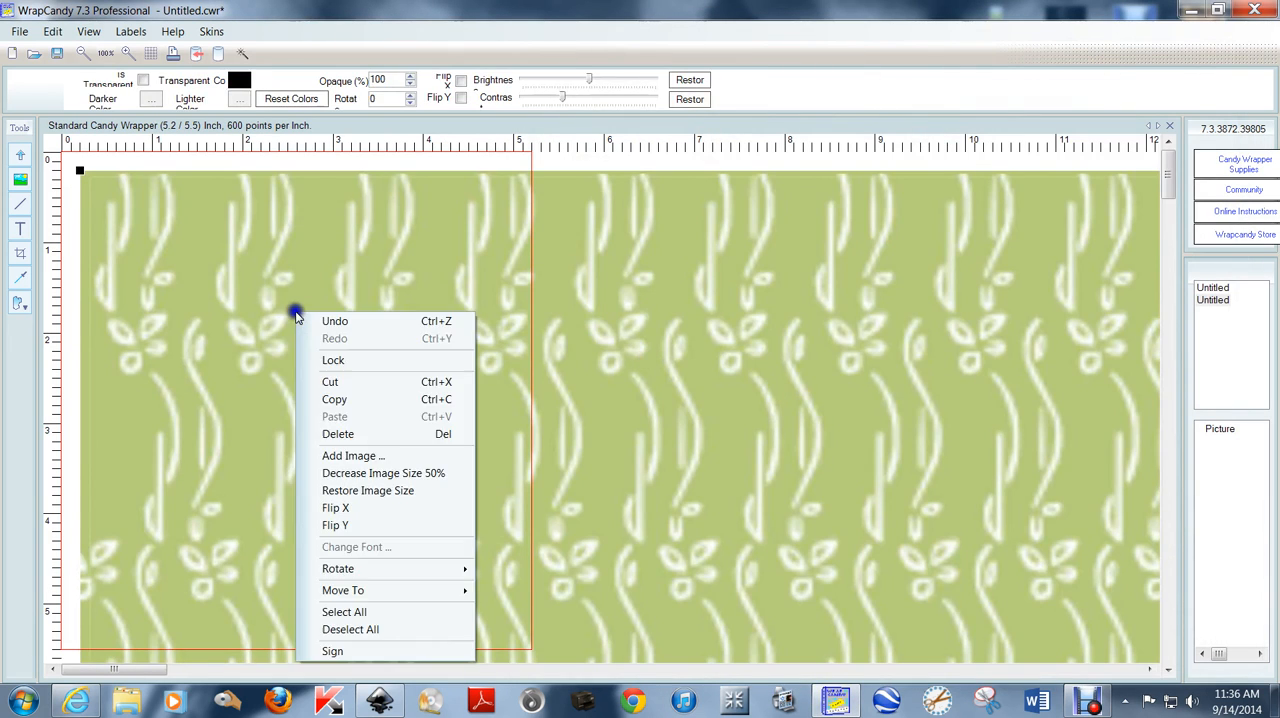
{"action": "left_click", "coordinate": [423, 472]}
{"action": "right_click", "coordinate": [487, 305]}
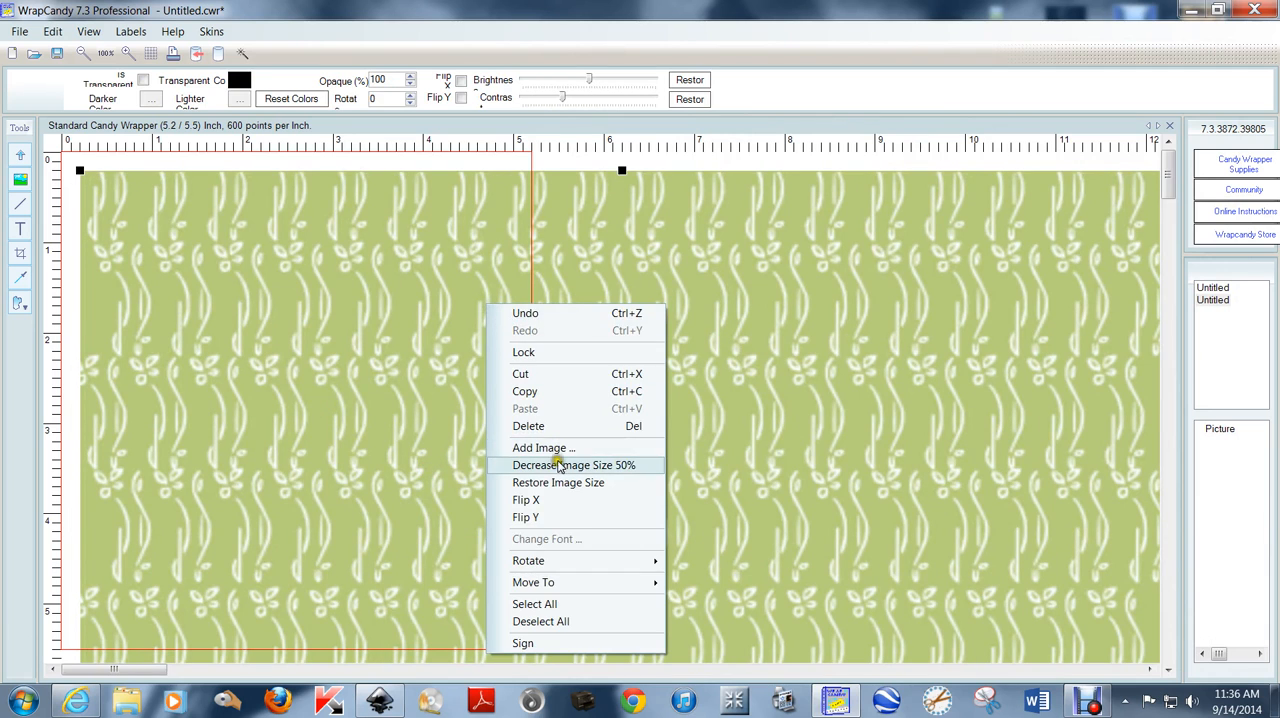
{"action": "left_click", "coordinate": [558, 467]}
{"action": "right_click", "coordinate": [527, 344]}
{"action": "left_click", "coordinate": [592, 492]}
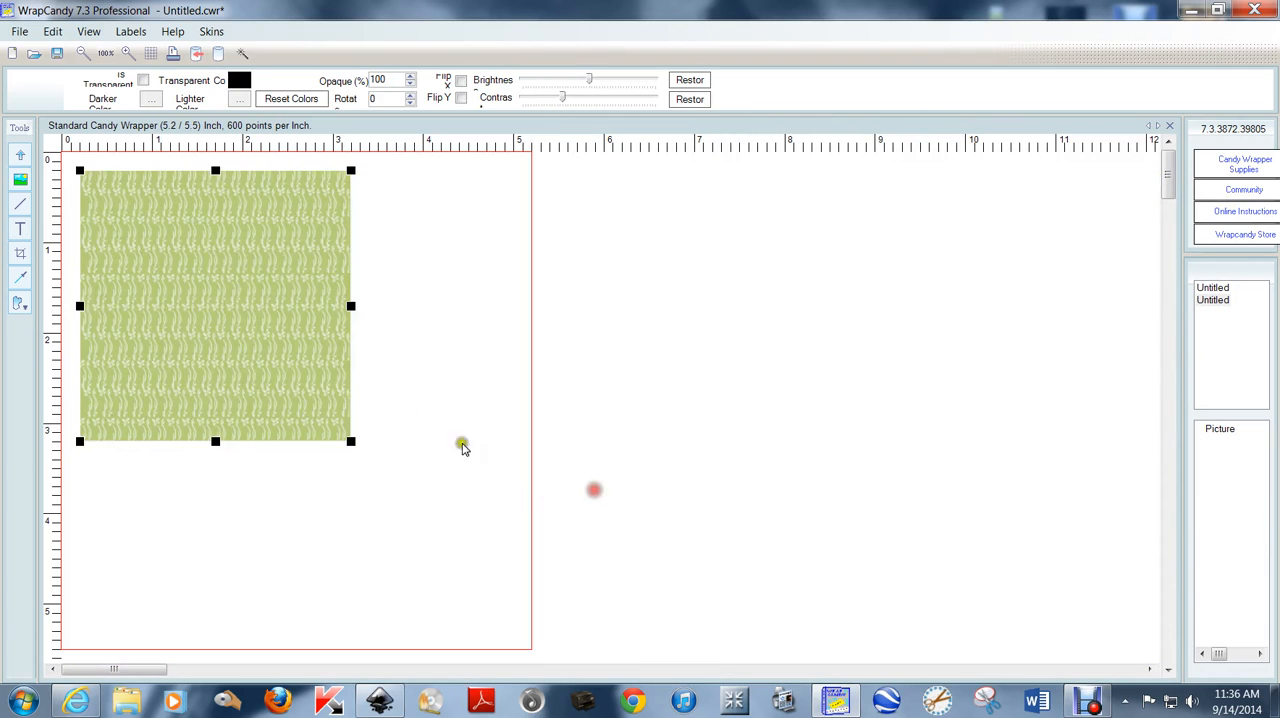
Align the green image with the page's upper-left corner and enlarge it to about 5.5 inches square to cover the wrapper page.
{"action": "left_click_drag", "start_coordinate": [248, 331], "coordinate": [230, 313]}
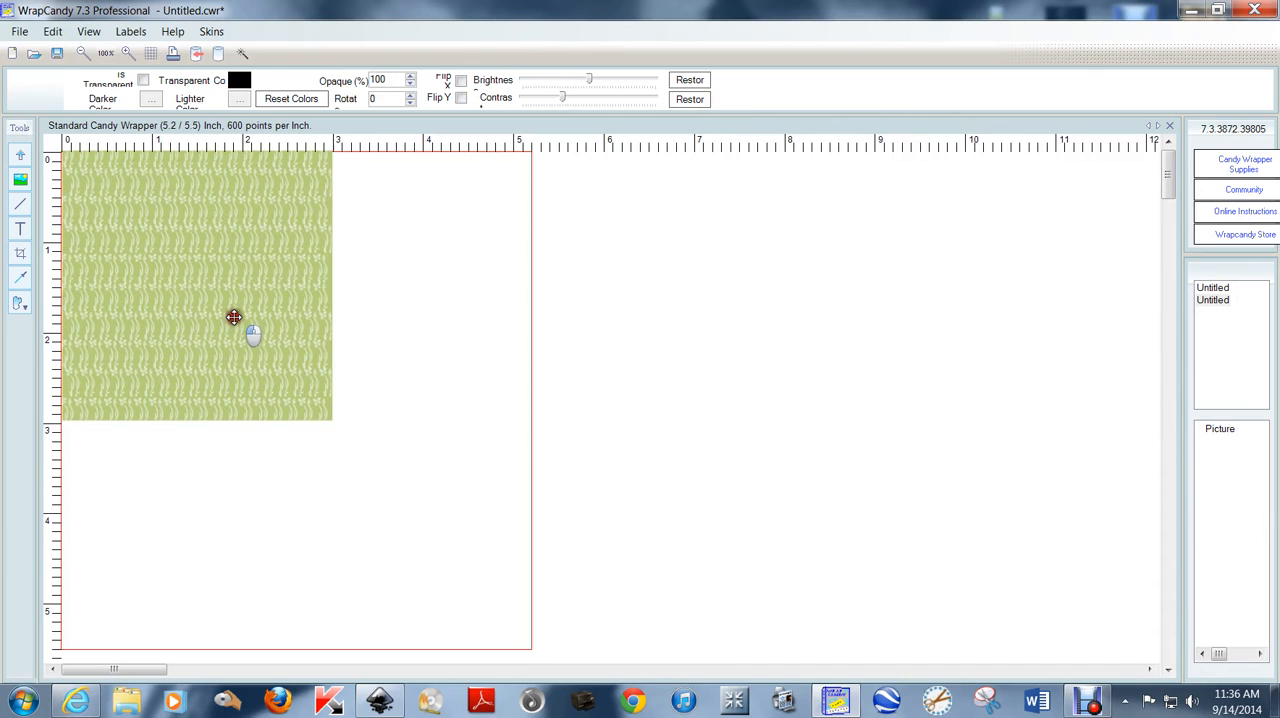
{"action": "left_click", "coordinate": [232, 316]}
{"action": "left_click_drag", "start_coordinate": [332, 418], "coordinate": [375, 474]}
{"action": "left_click_drag", "start_coordinate": [255, 357], "coordinate": [212, 300]}
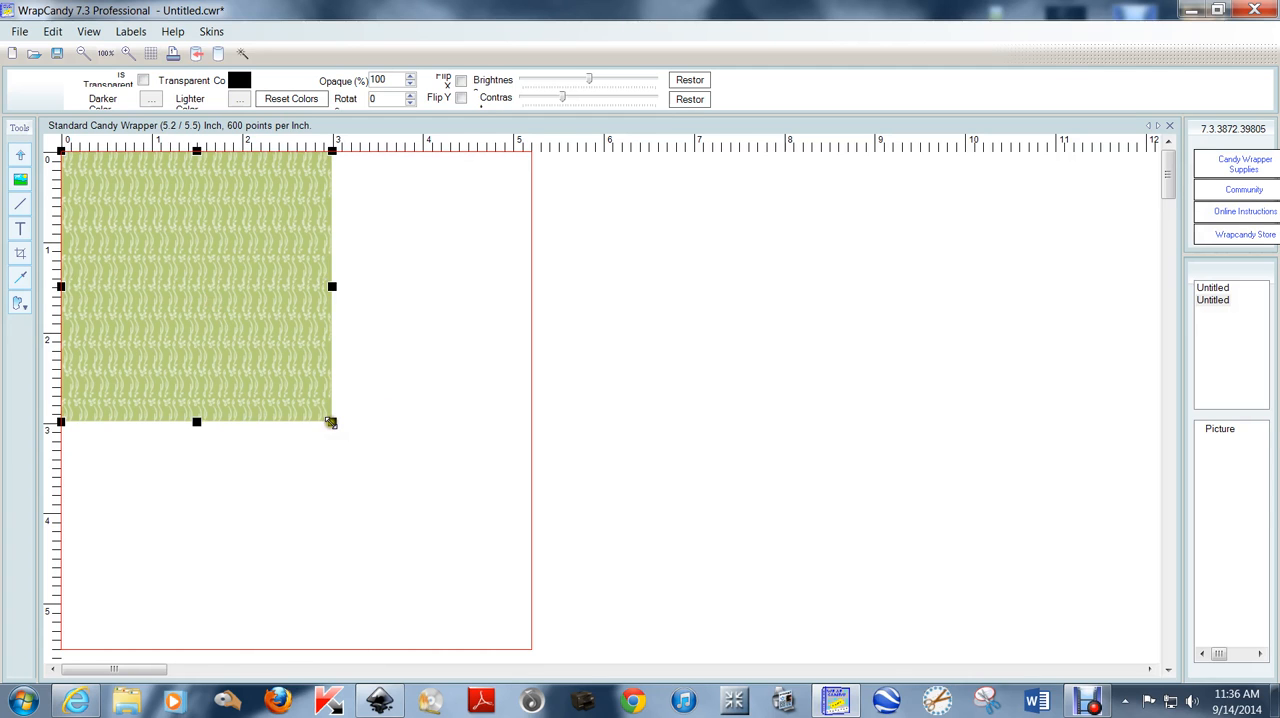
{"action": "left_click_drag", "start_coordinate": [332, 421], "coordinate": [560, 621]}
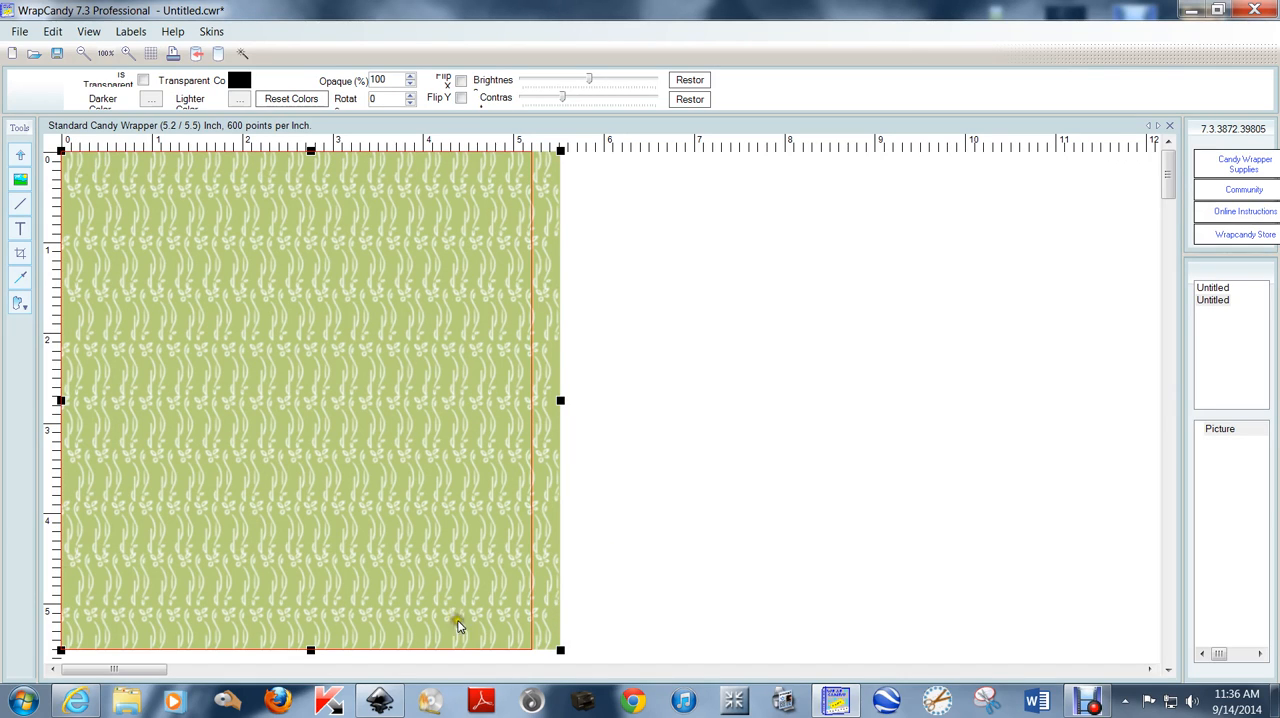
{"action": "left_click", "coordinate": [812, 258]}
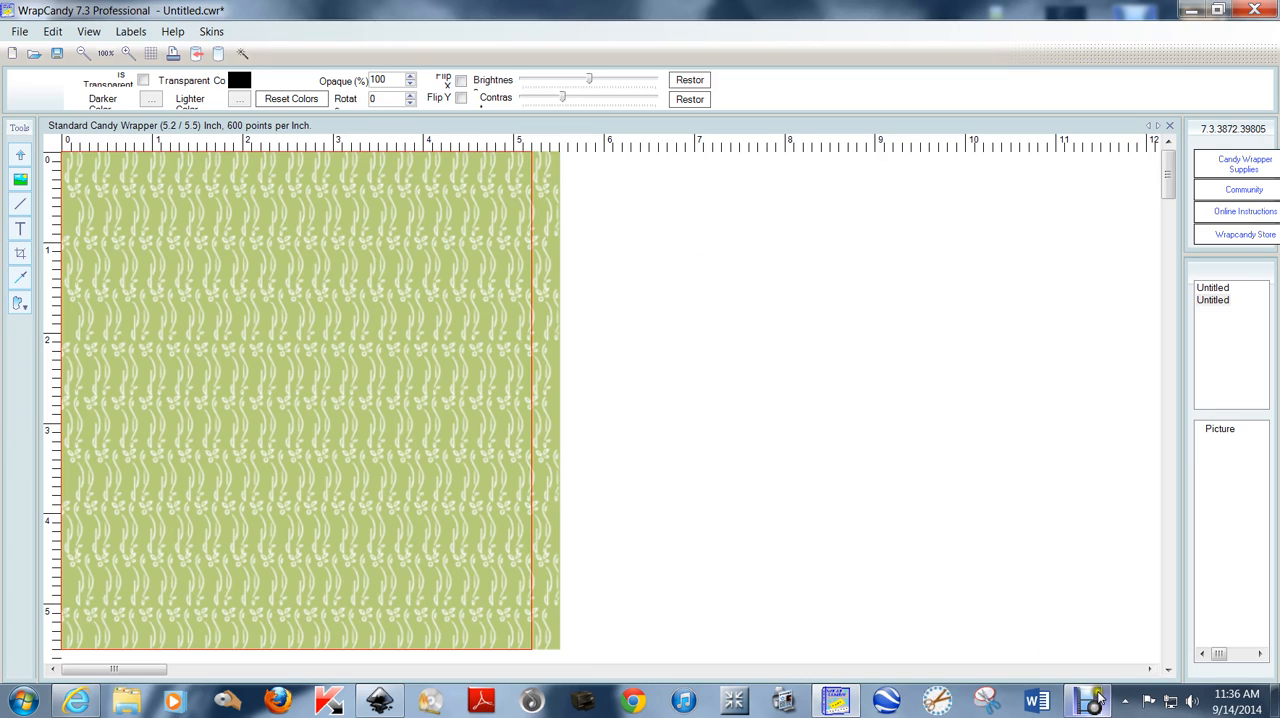
{"action": "left_click", "coordinate": [1090, 704]}
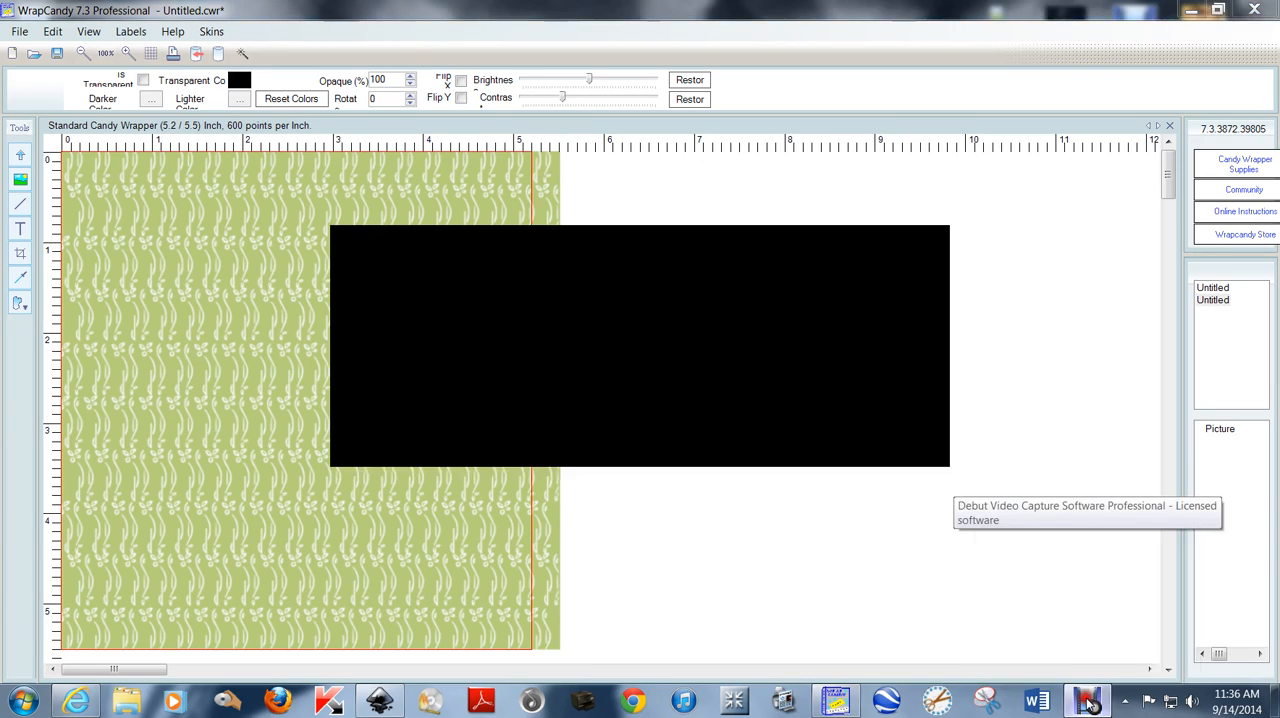